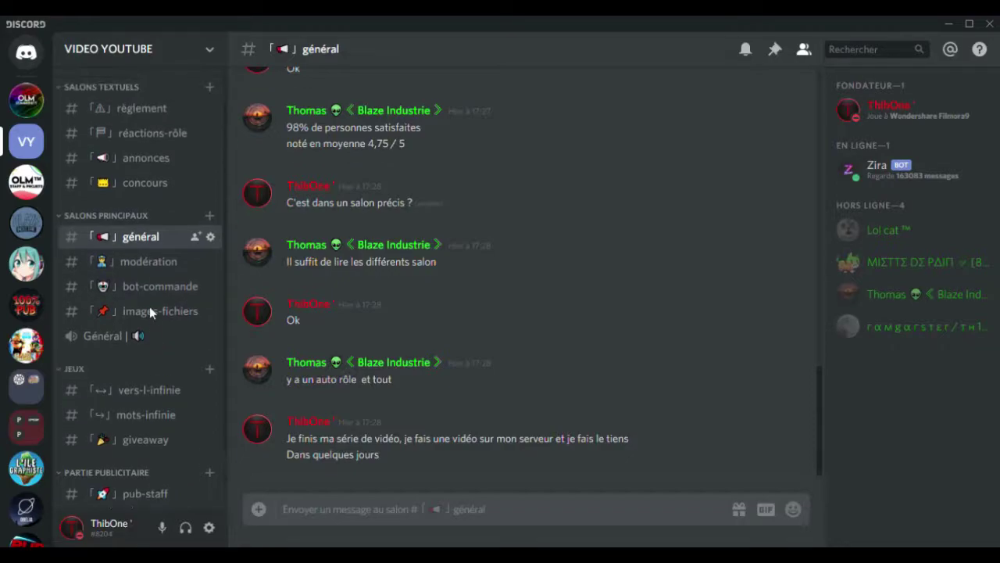
# Look through the server's channel list and open the modération channel under Salons principaux.
pyautogui.scroll(-1, 151, 311)
pyautogui.scroll(2, 149, 311)
pyautogui.scroll(-2, 144, 197)
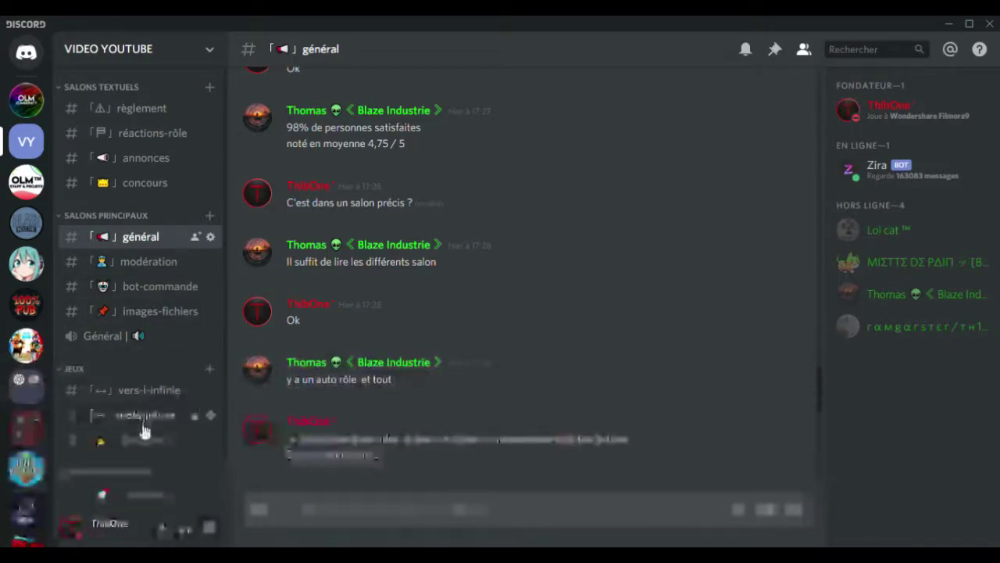
pyautogui.click(112, 261)
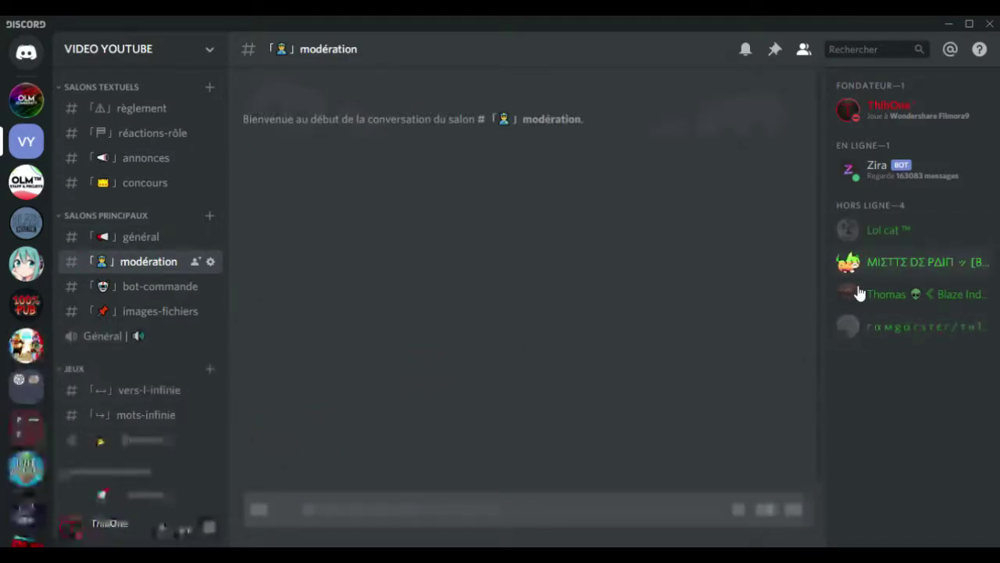
pyautogui.click(930, 235)
pyautogui.click(407, 263)
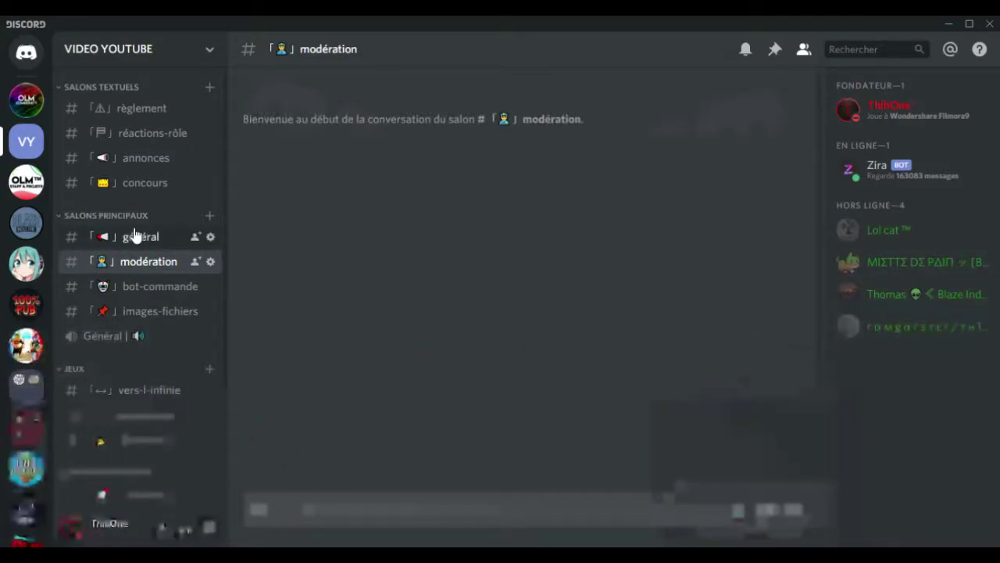
pyautogui.click(134, 236)
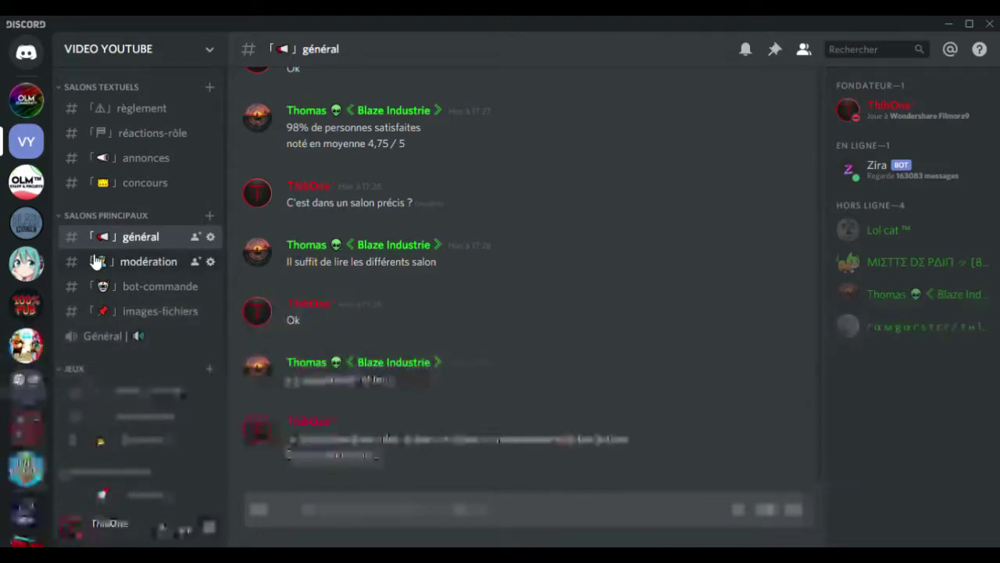
pyautogui.click(92, 261)
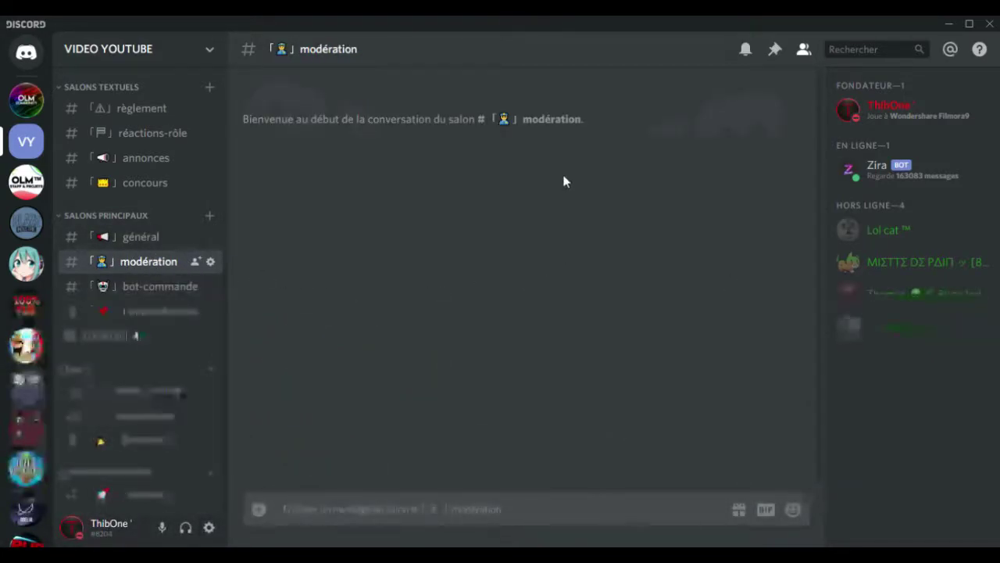
# Open the permission settings of the modération channel.
pyautogui.rightClick(130, 268)
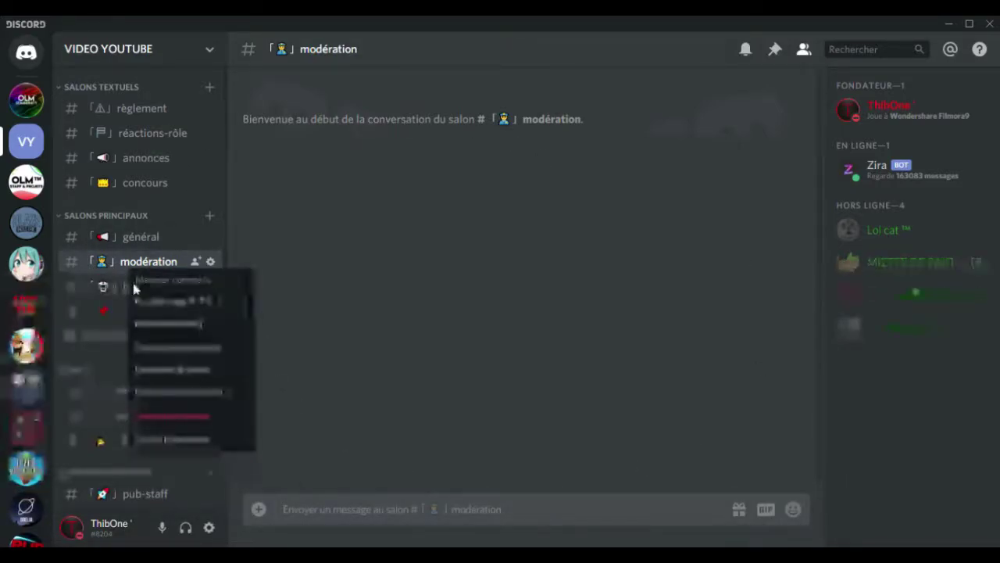
pyautogui.click(197, 277)
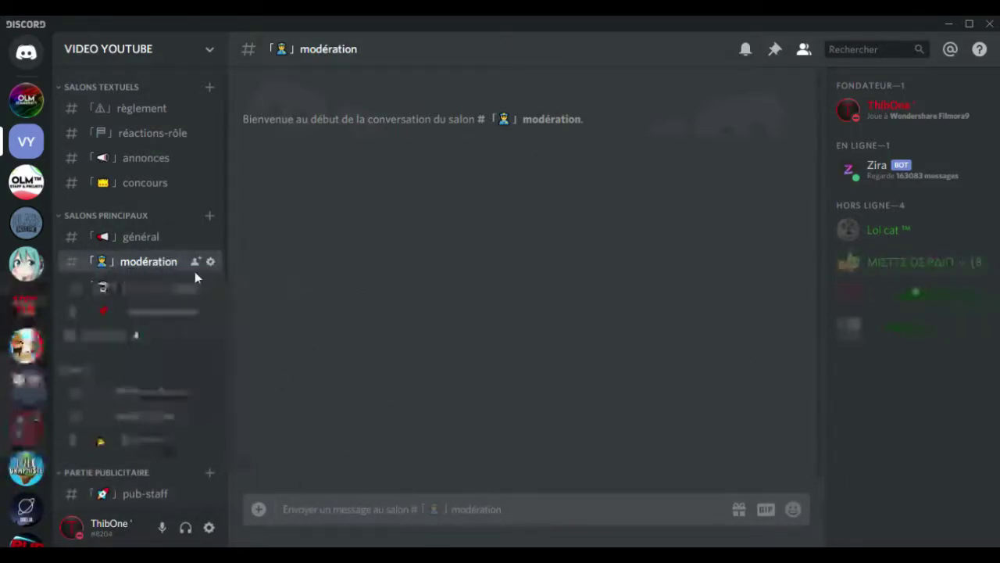
pyautogui.rightClick(144, 262)
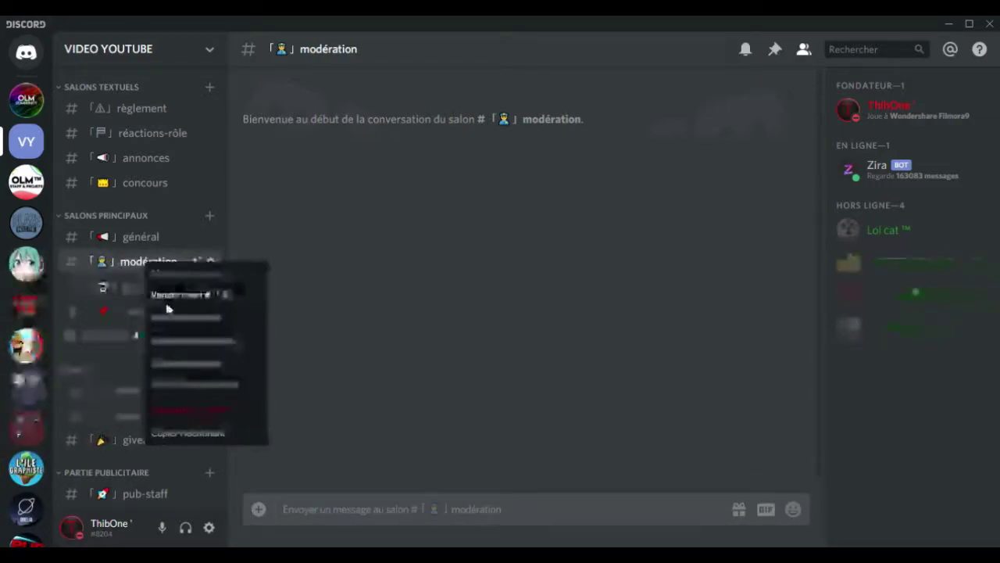
pyautogui.click(170, 318)
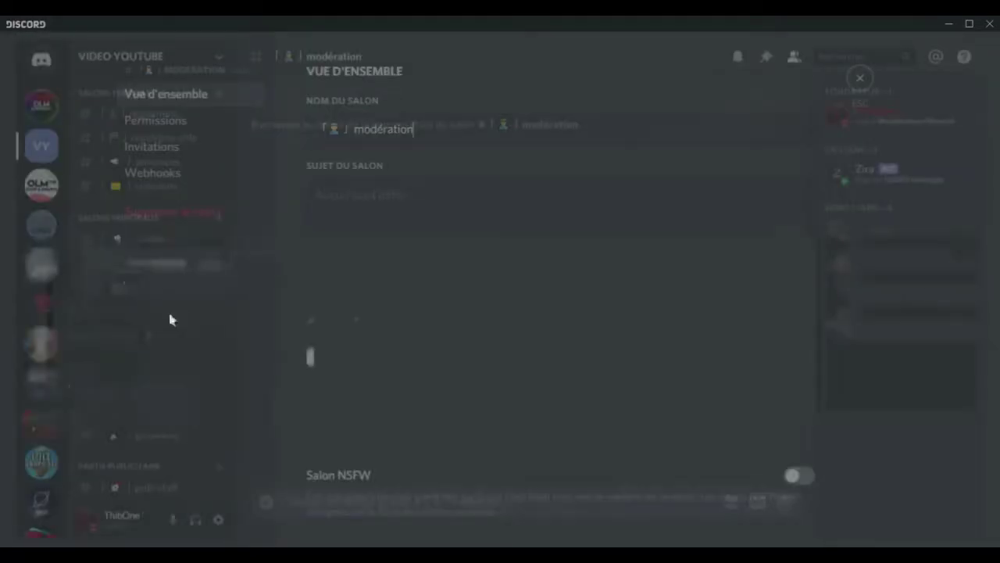
pyautogui.click(196, 133)
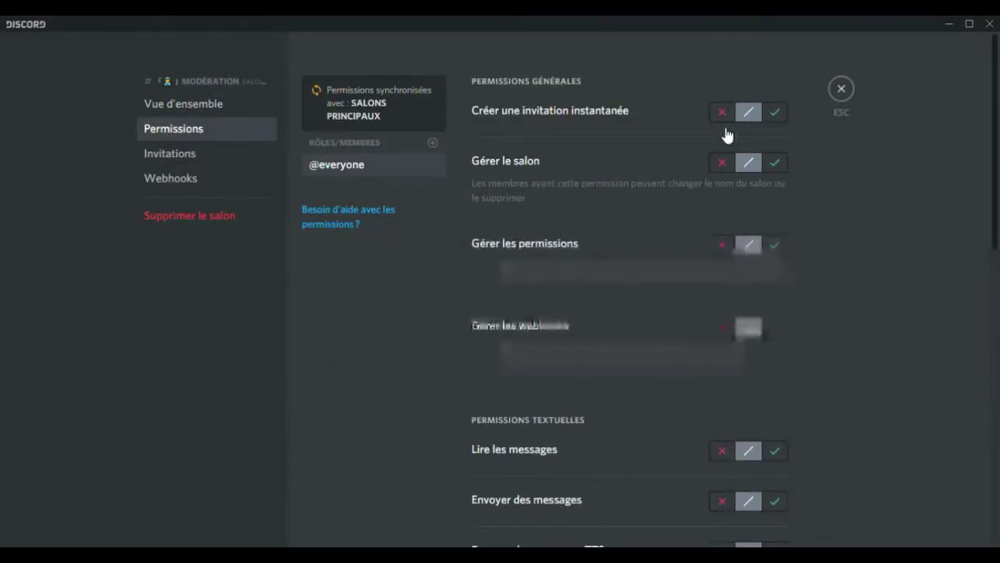
pyautogui.click(722, 112)
pyautogui.click(723, 161)
pyautogui.click(722, 244)
pyautogui.click(722, 326)
pyautogui.scroll(-3, 719, 283)
pyautogui.click(722, 232)
pyautogui.click(722, 282)
pyautogui.click(722, 332)
pyautogui.scroll(-3, 727, 250)
pyautogui.click(722, 151)
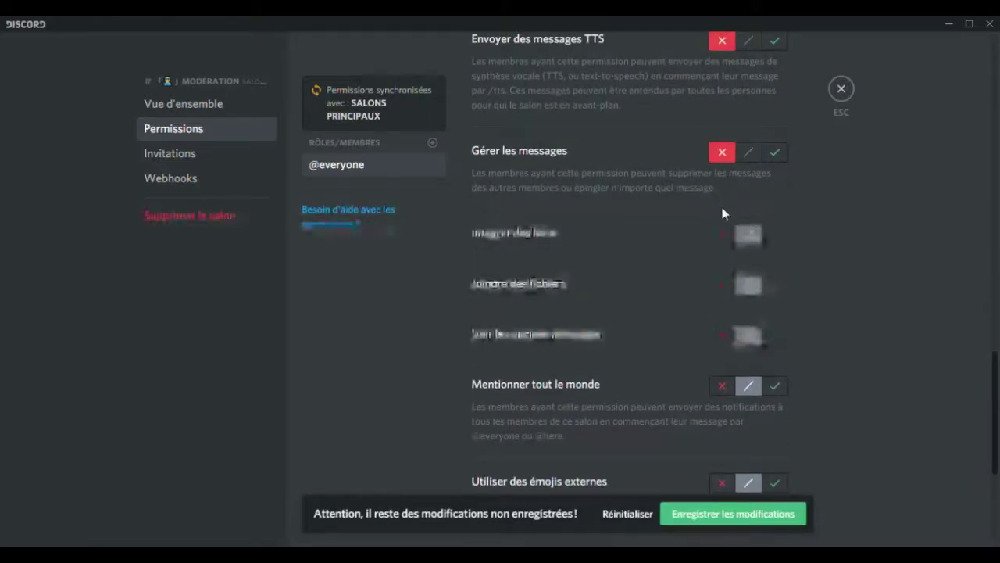
pyautogui.click(722, 234)
pyautogui.click(722, 285)
pyautogui.click(722, 386)
pyautogui.scroll(-2, 726, 290)
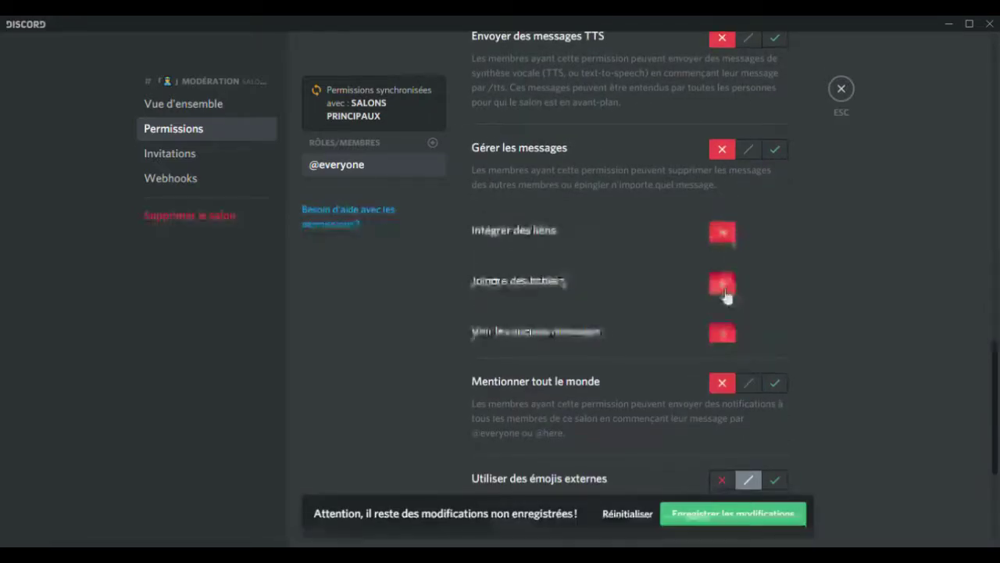
pyautogui.click(722, 317)
pyautogui.click(721, 402)
pyautogui.scroll(1, 731, 357)
pyautogui.scroll(5, 733, 356)
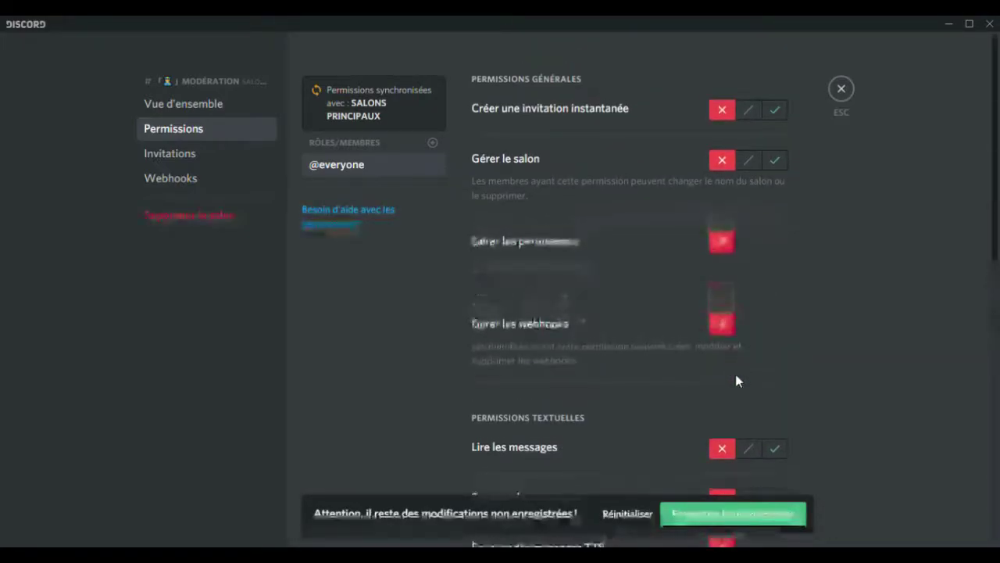
pyautogui.click(745, 522)
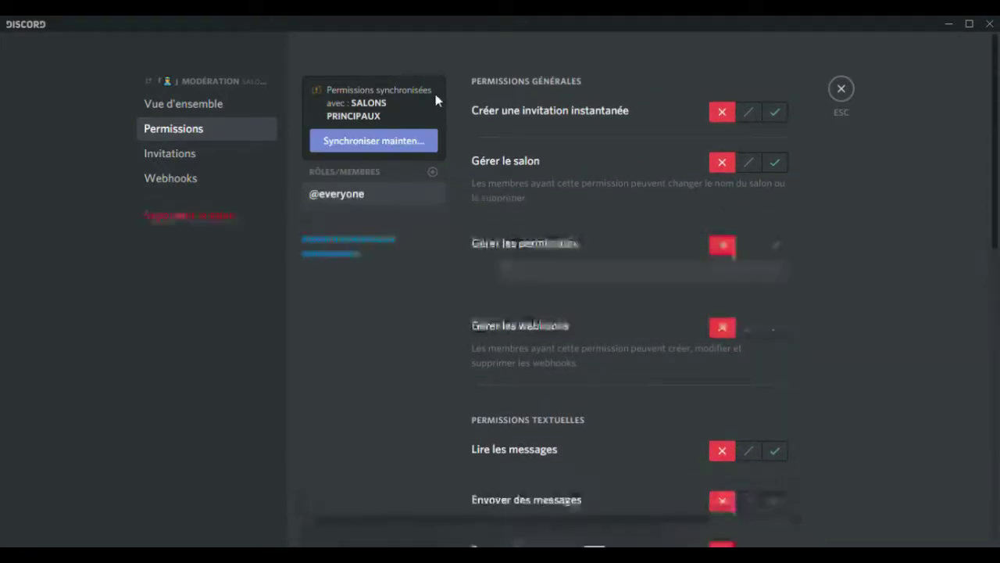
# Add the Modérateur role to the modération channel's permission list.
pyautogui.click(433, 173)
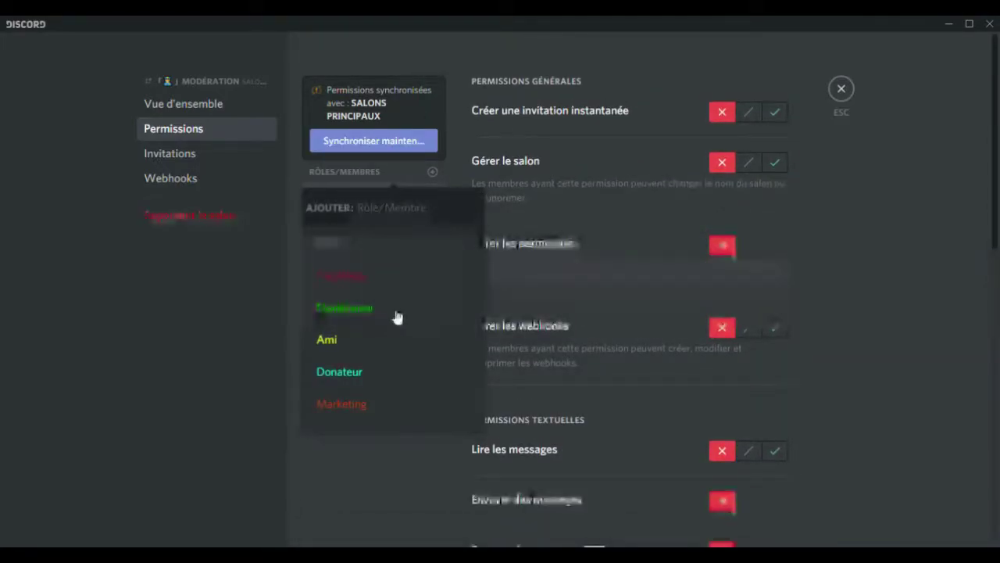
pyautogui.click(433, 173)
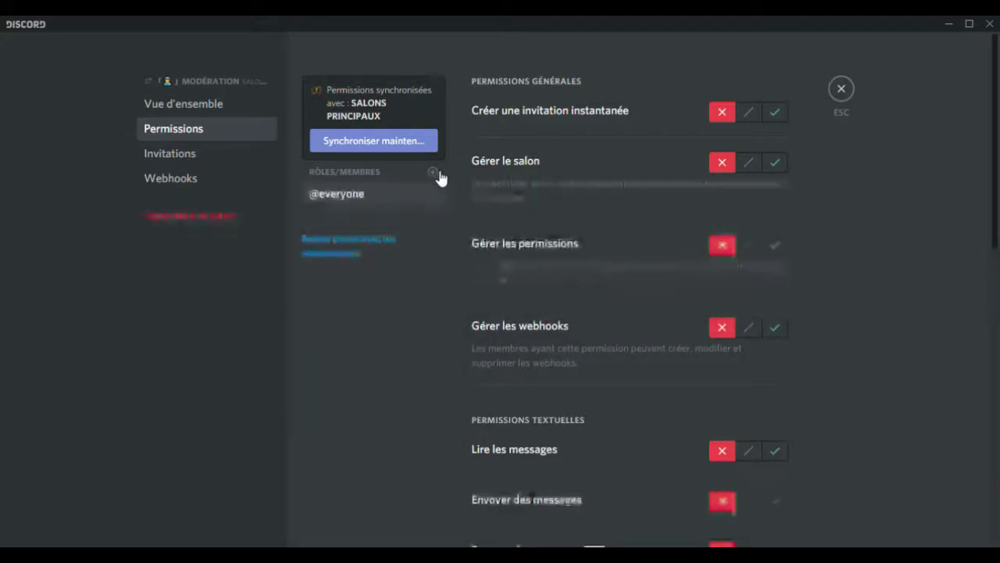
pyautogui.click(435, 173)
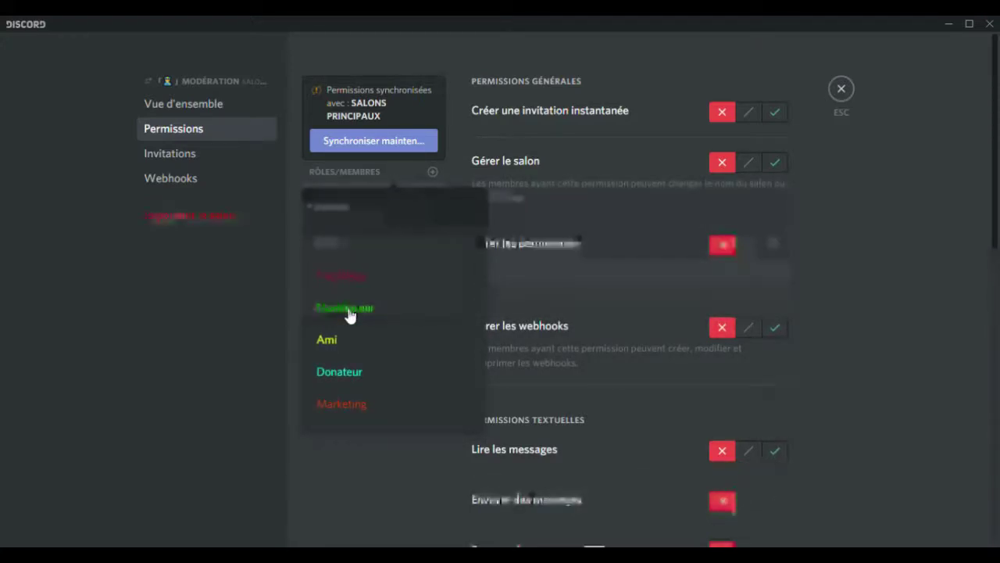
pyautogui.click(348, 312)
pyautogui.click(435, 172)
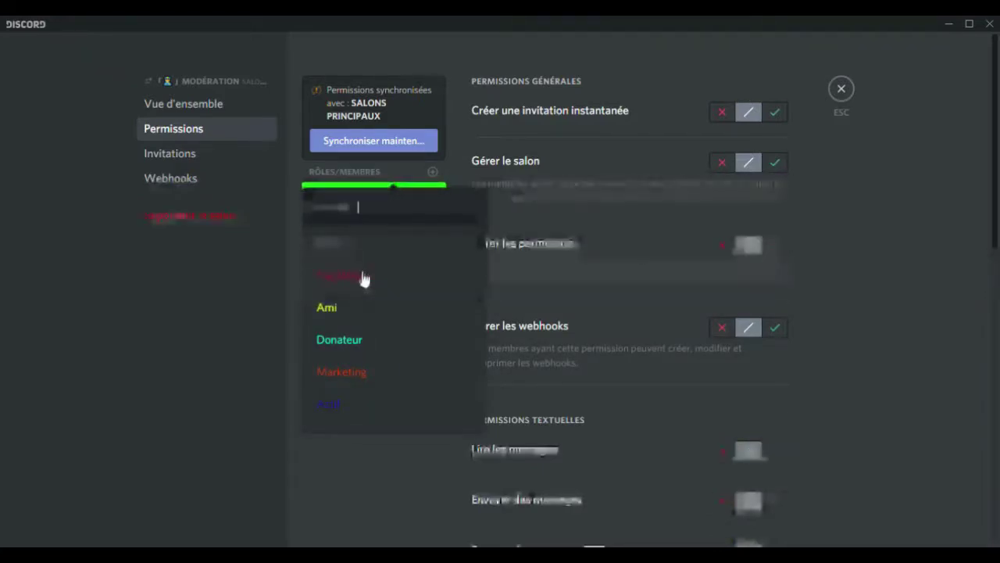
pyautogui.click(204, 314)
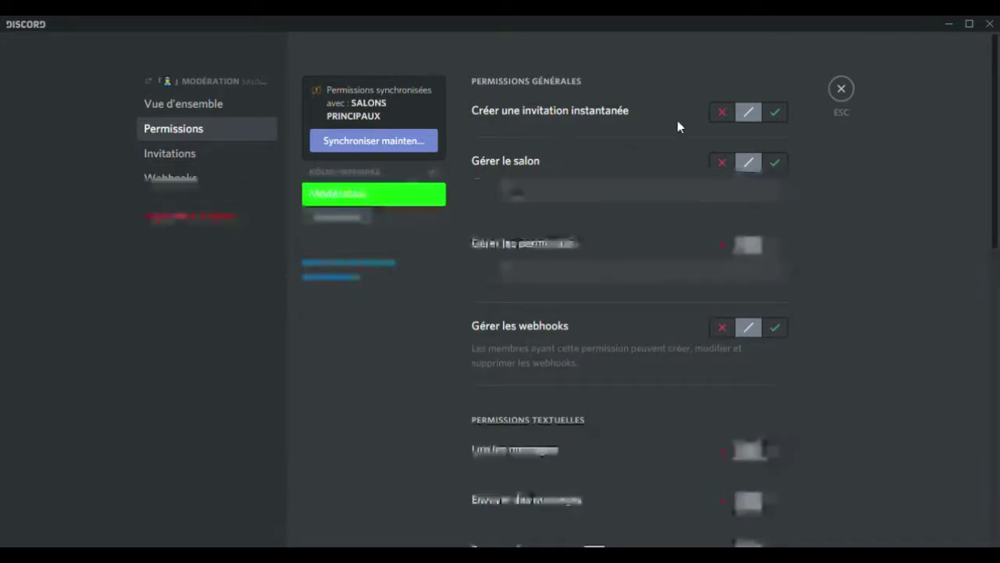
# Deny the Modérateur role all general permissions: creating instant invites and managing the channel, permissions and webhooks.
pyautogui.click(722, 112)
pyautogui.click(720, 161)
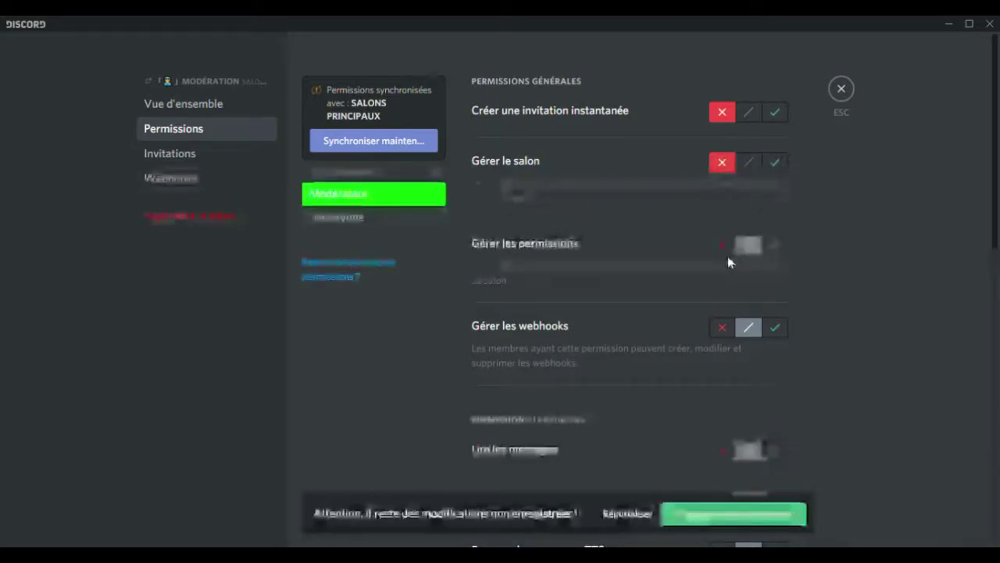
pyautogui.click(722, 244)
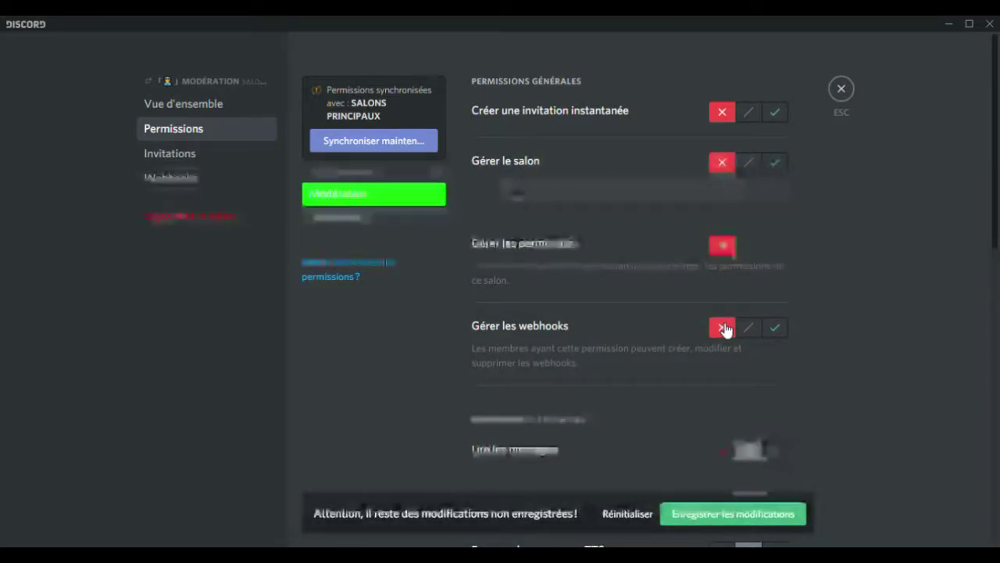
# Allow the Modérateur role to read and send messages, and deny it Envoyer des messages TTS.
pyautogui.scroll(-3, 726, 328)
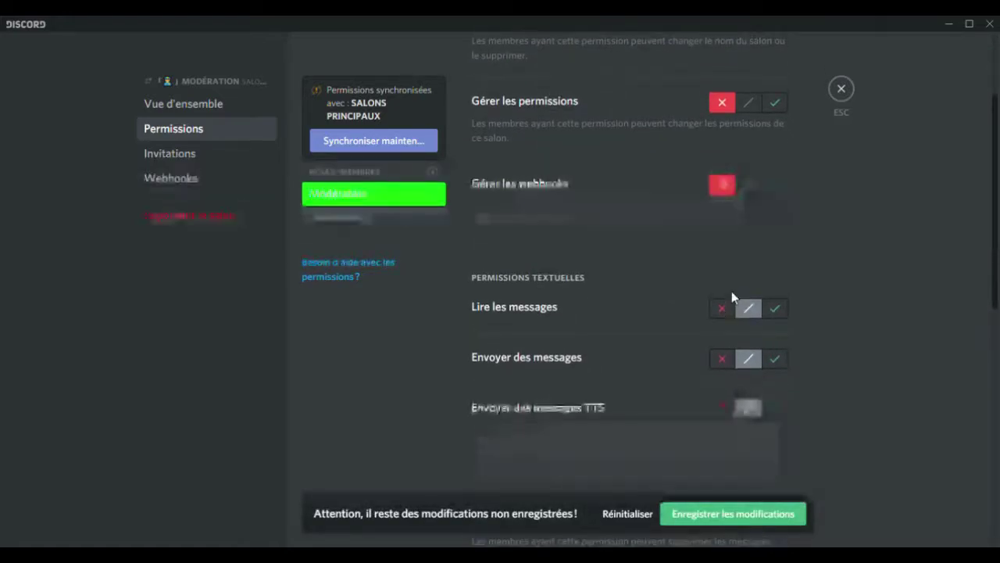
pyautogui.scroll(3, 746, 234)
pyautogui.scroll(-4, 704, 289)
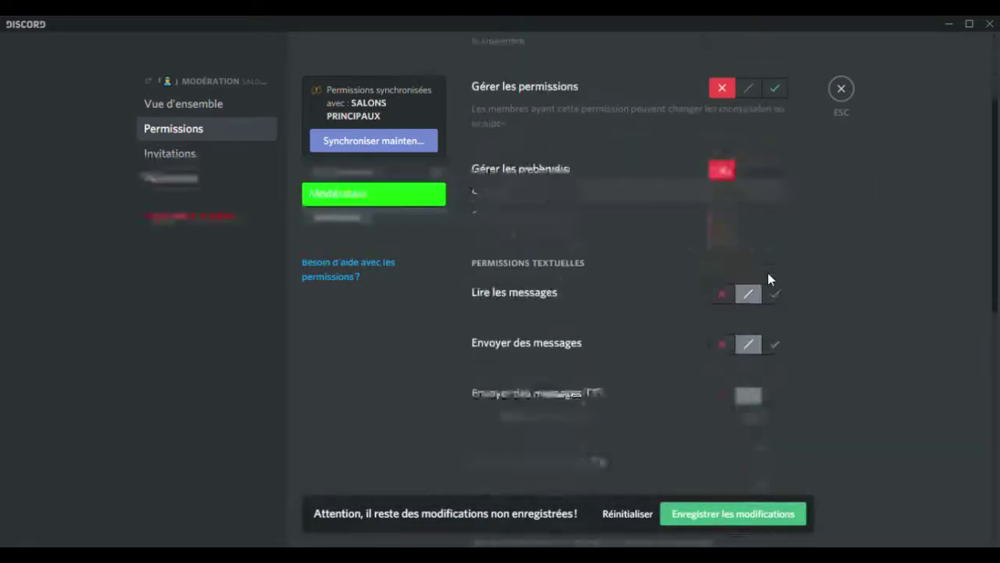
pyautogui.scroll(-2, 741, 241)
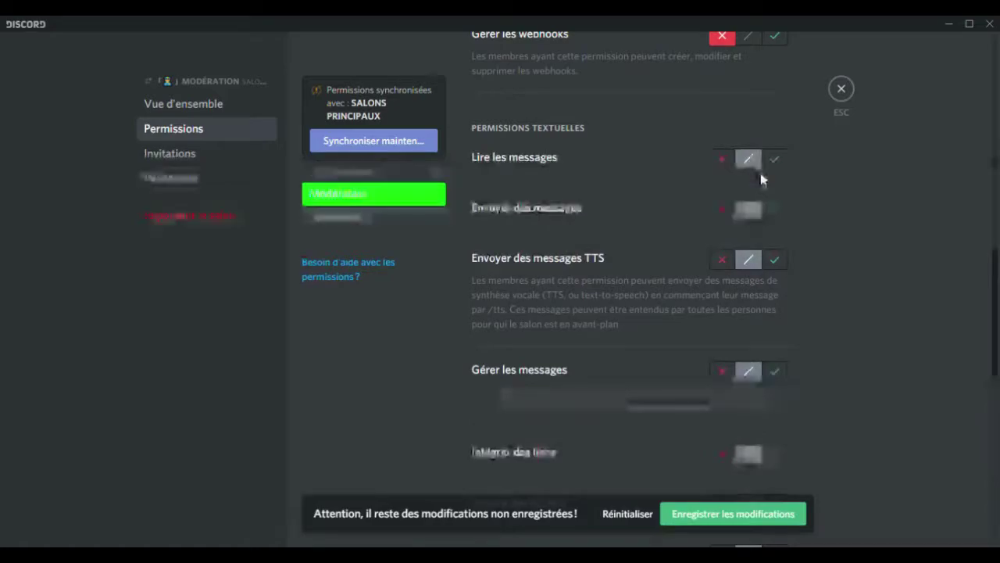
pyautogui.click(786, 159)
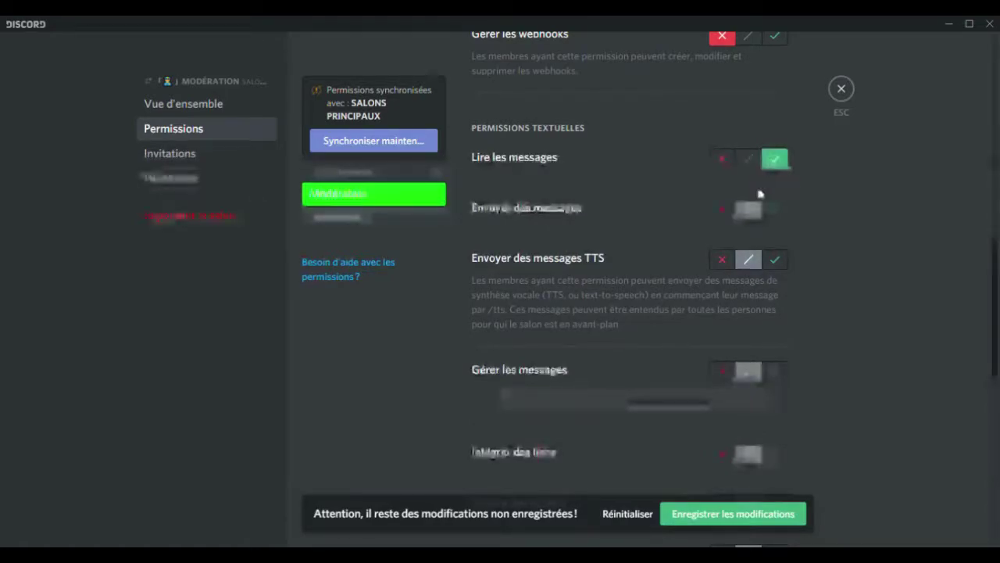
pyautogui.click(775, 209)
pyautogui.scroll(-4, 665, 223)
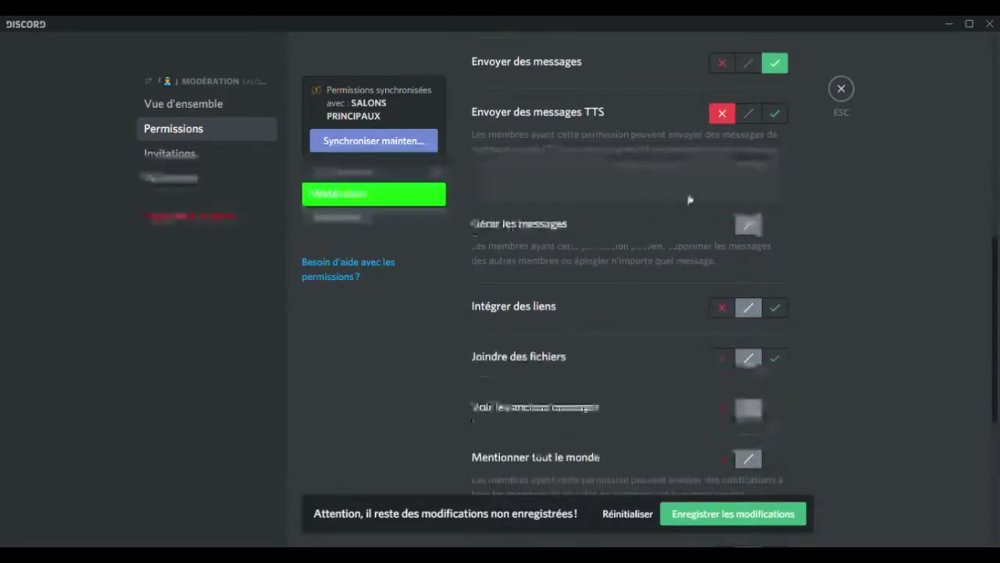
# Allow the Modérateur role Gérer les messages, Intégrer des liens, Joindre des fichiers and Voir les anciens messages.
pyautogui.click(785, 225)
pyautogui.click(776, 227)
pyautogui.click(723, 227)
pyautogui.click(775, 226)
pyautogui.scroll(-3, 765, 227)
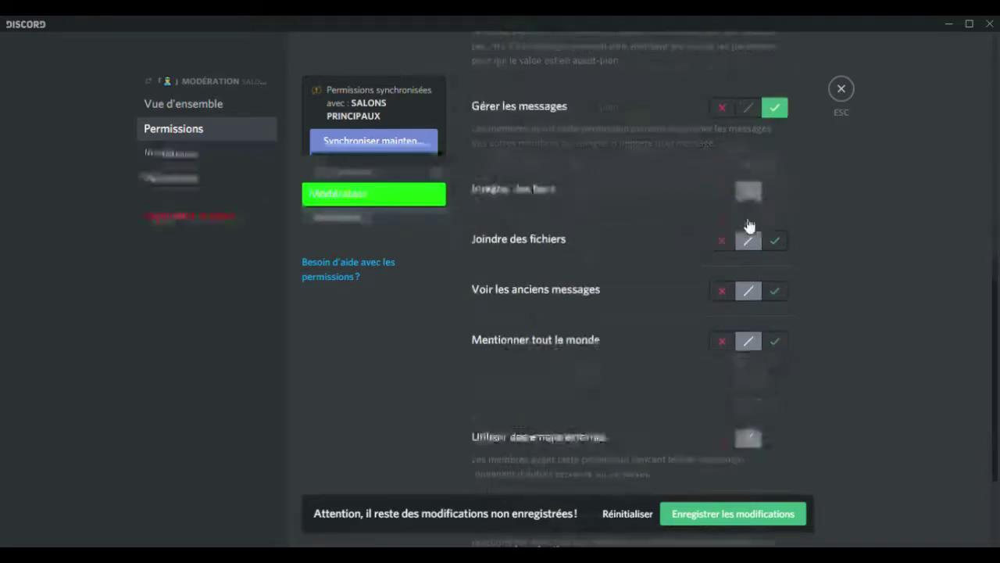
pyautogui.click(777, 210)
pyautogui.click(775, 162)
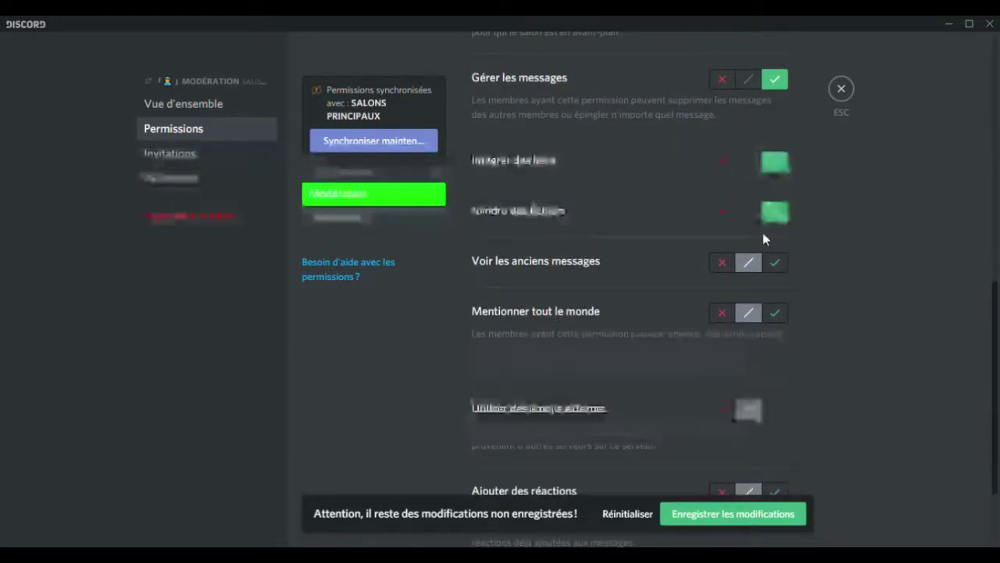
pyautogui.click(774, 263)
# Allow the Modérateur role the Mentionner tout le monde permission.
pyautogui.click(722, 314)
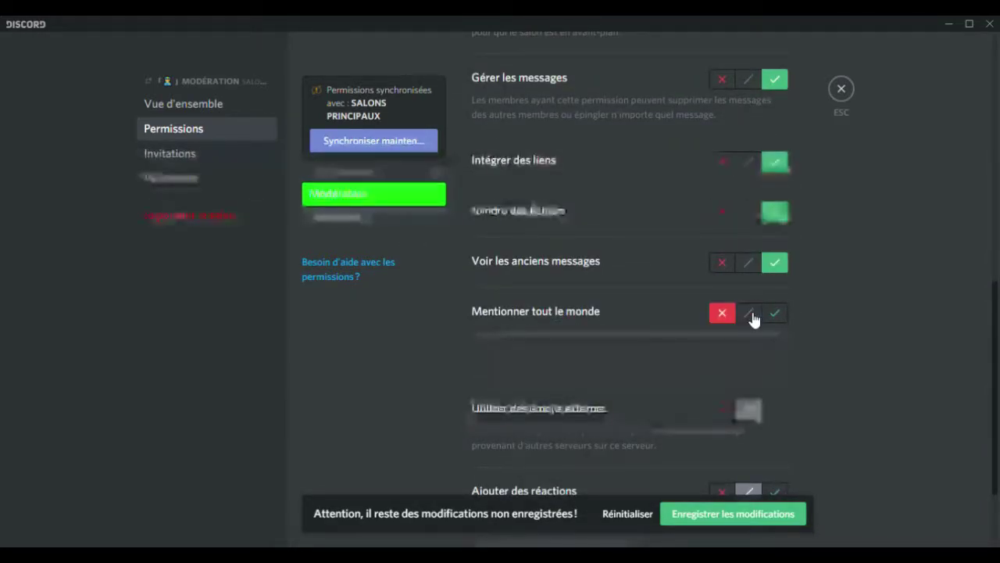
pyautogui.click(747, 316)
pyautogui.click(723, 314)
pyautogui.click(773, 313)
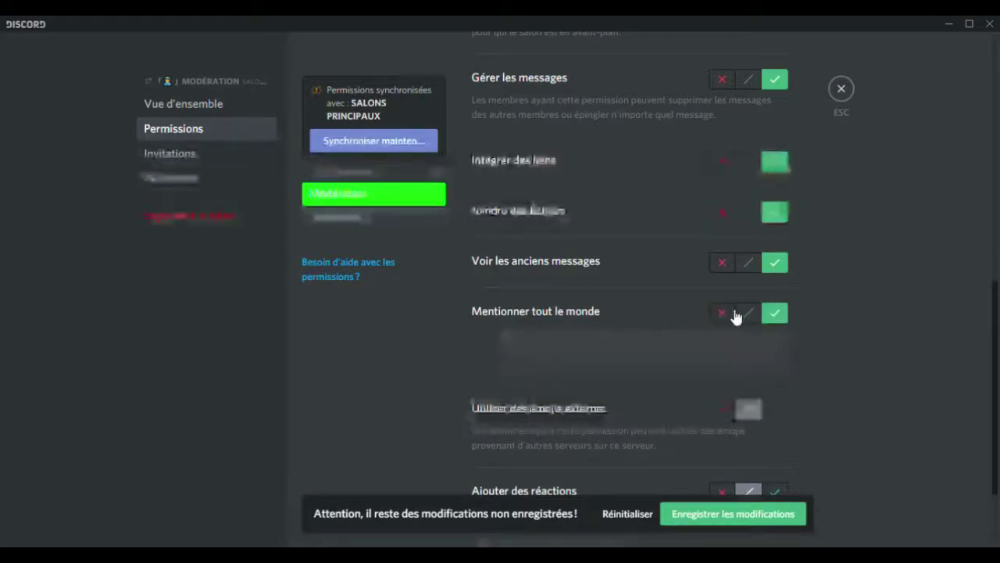
pyautogui.click(723, 314)
pyautogui.click(776, 316)
pyautogui.click(782, 314)
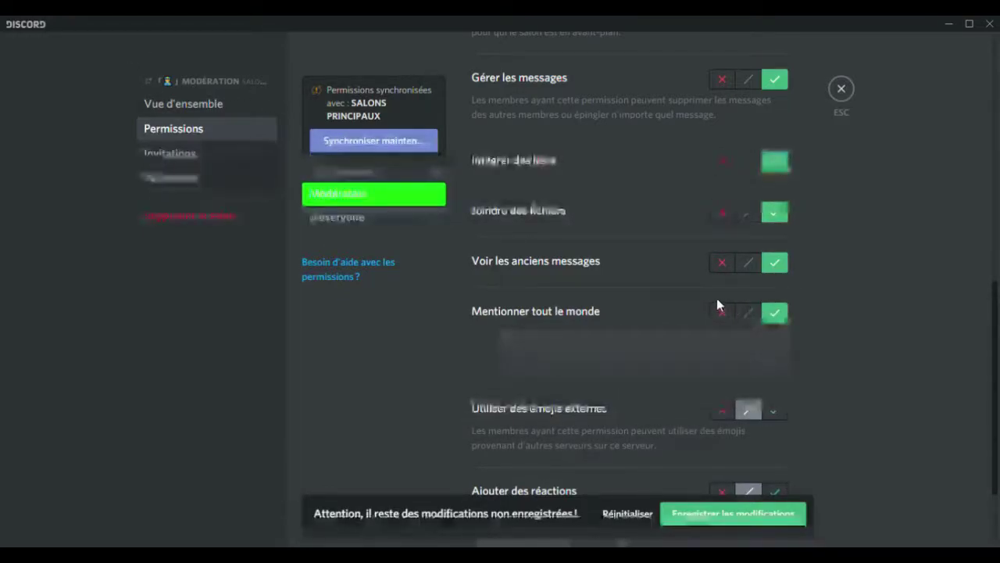
# Allow the Modérateur role to use external emojis, save the permission changes and leave the channel settings.
pyautogui.scroll(-2, 717, 297)
pyautogui.click(776, 293)
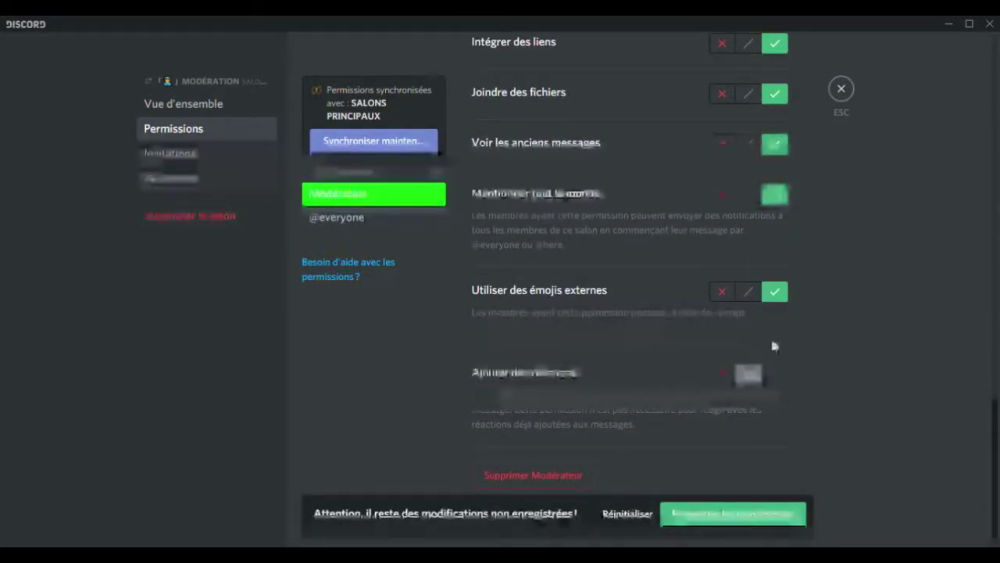
pyautogui.scroll(5, 703, 262)
pyautogui.click(713, 514)
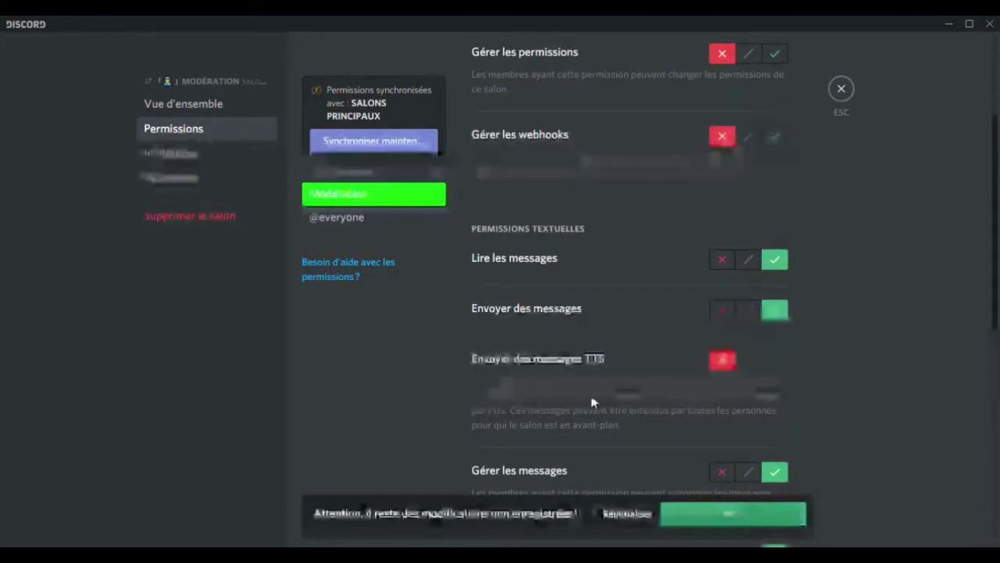
pyautogui.click(836, 100)
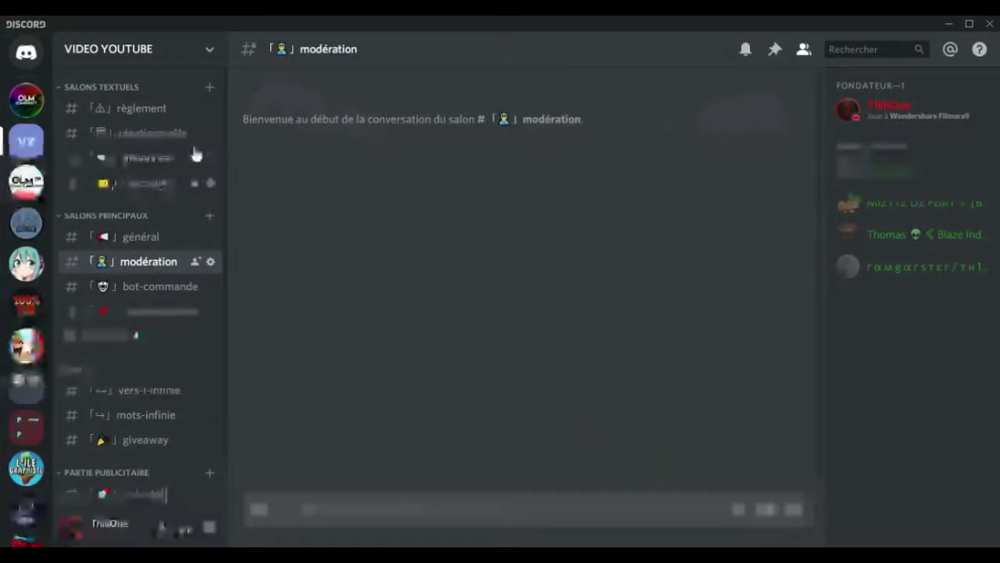
pyautogui.scroll(-1, 159, 168)
pyautogui.scroll(1, 144, 141)
pyautogui.rightClick(123, 109)
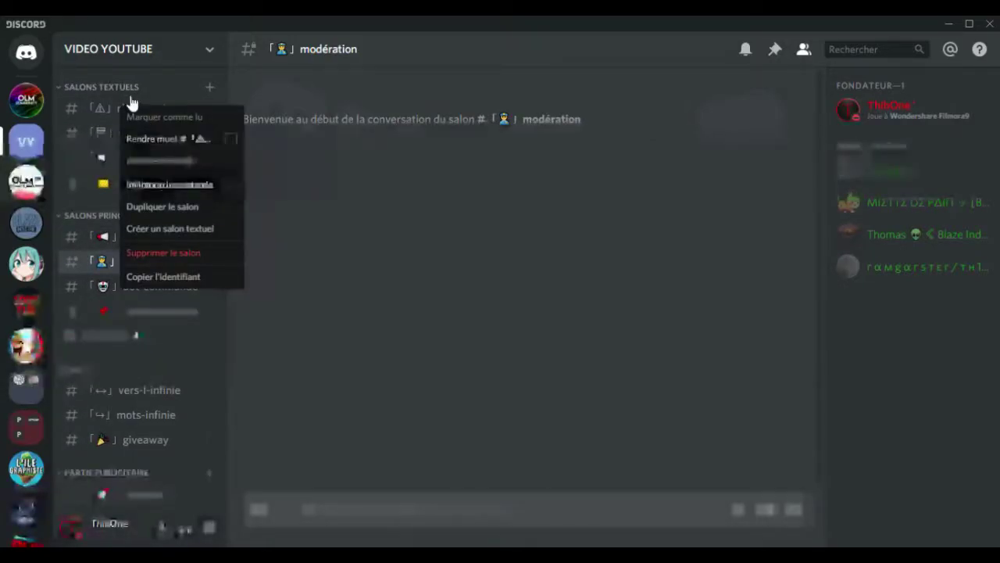
pyautogui.rightClick(114, 89)
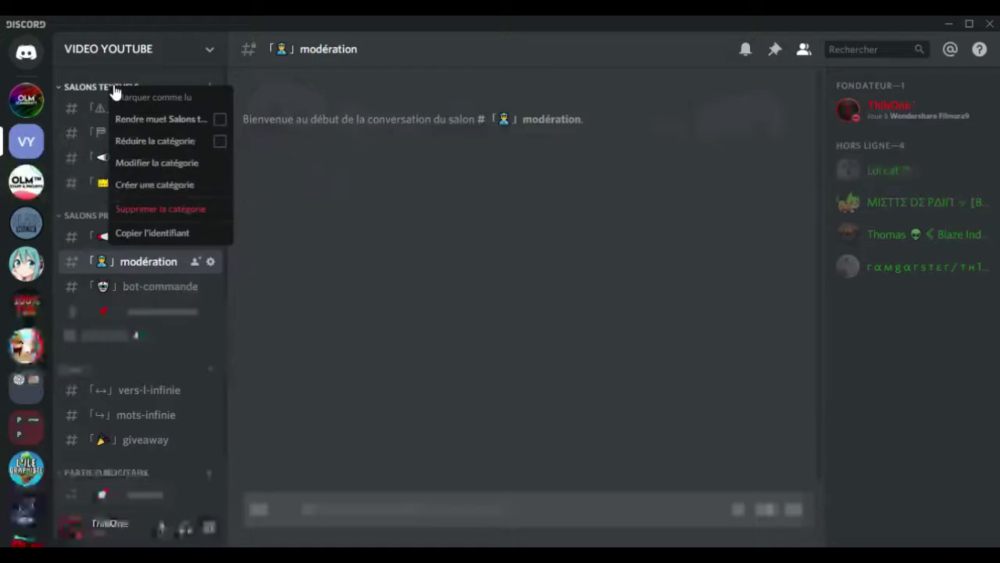
pyautogui.click(131, 163)
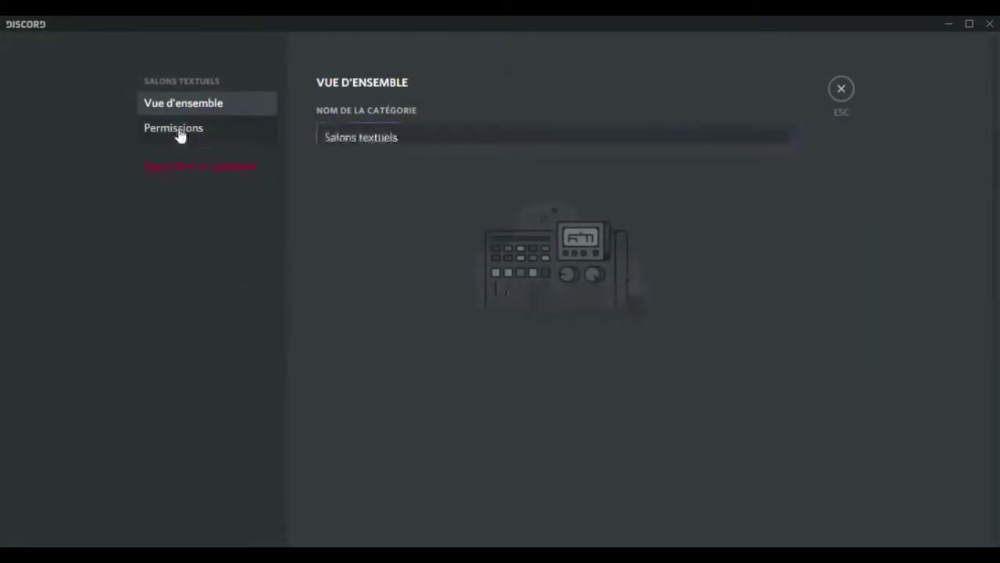
pyautogui.click(179, 131)
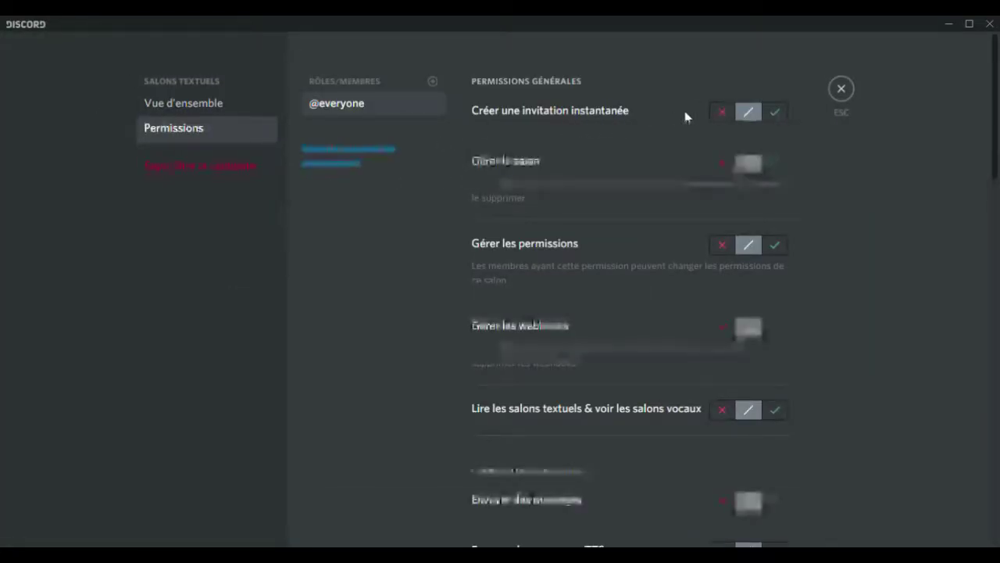
pyautogui.click(722, 112)
pyautogui.click(722, 161)
pyautogui.click(722, 245)
pyautogui.click(722, 327)
pyautogui.scroll(-3, 726, 215)
pyautogui.click(774, 192)
pyautogui.scroll(-1, 746, 213)
pyautogui.click(721, 208)
pyautogui.click(722, 257)
pyautogui.scroll(-3, 719, 234)
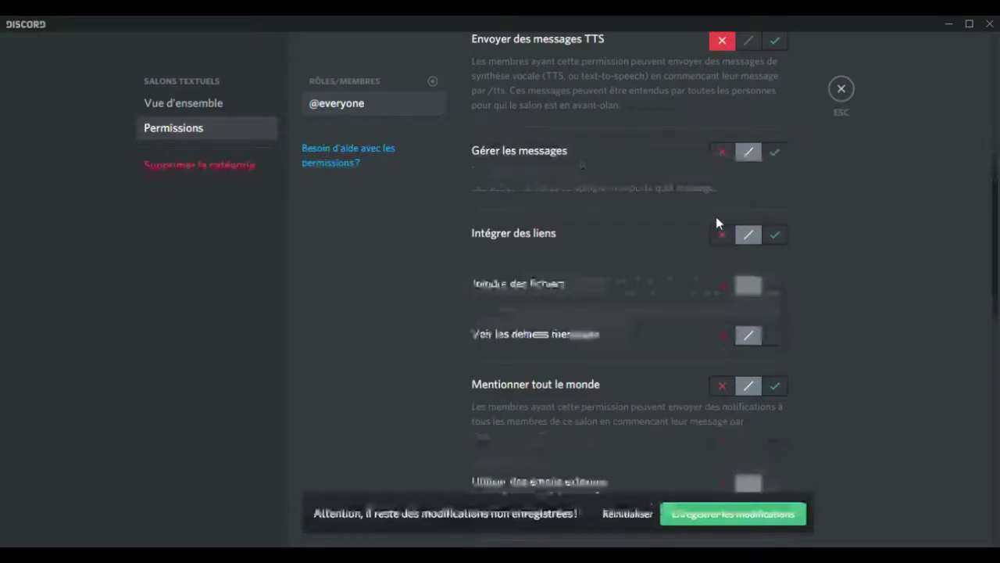
pyautogui.click(722, 151)
pyautogui.click(722, 284)
pyautogui.click(774, 336)
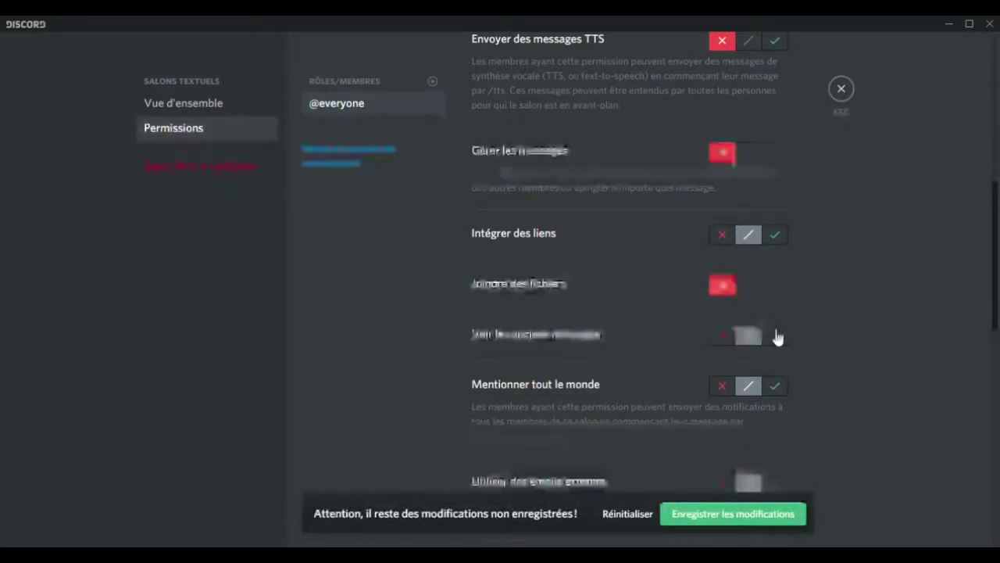
pyautogui.click(722, 234)
pyautogui.scroll(-3, 719, 241)
pyautogui.click(724, 242)
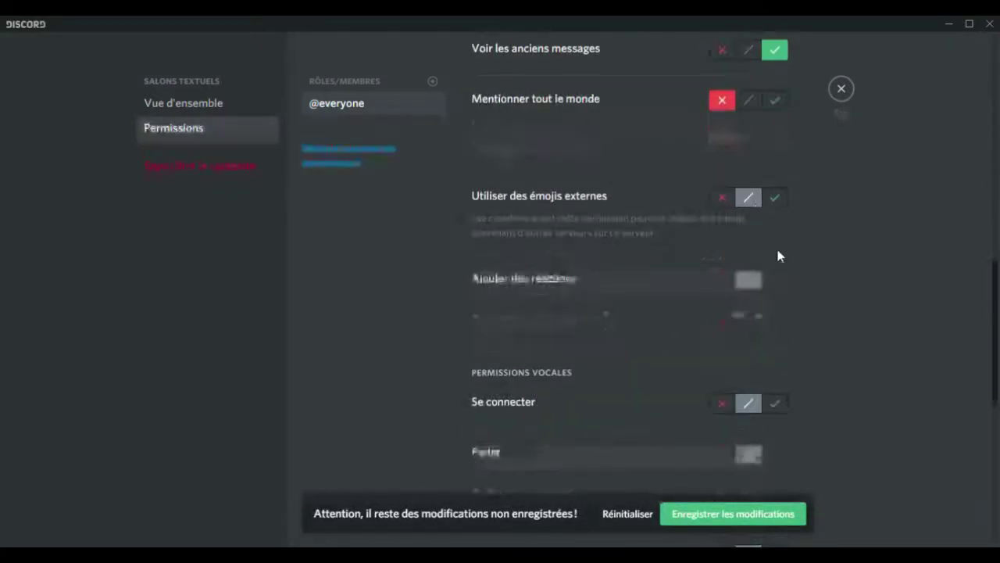
pyautogui.click(775, 191)
pyautogui.scroll(-10, 751, 258)
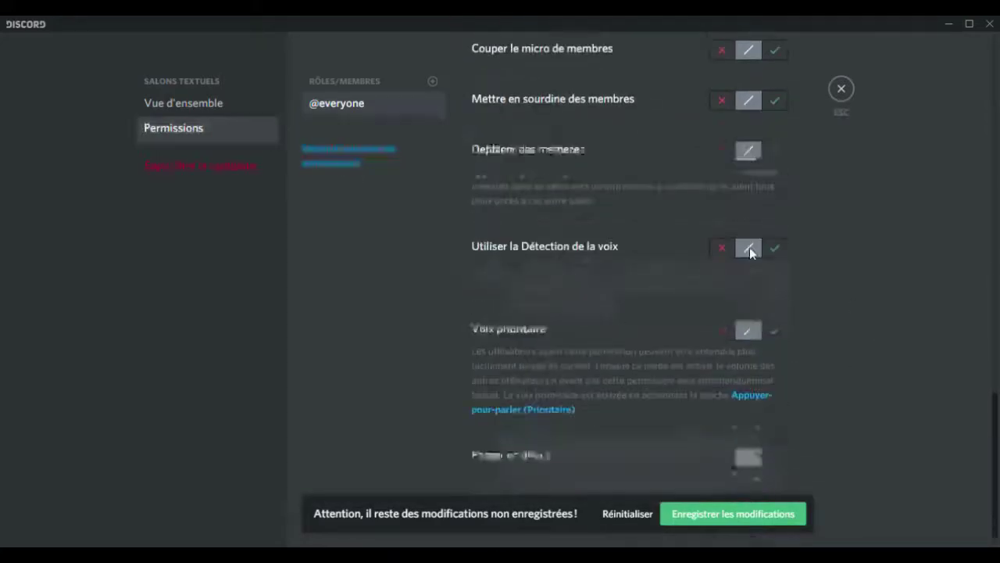
pyautogui.scroll(8, 679, 320)
pyautogui.scroll(6, 694, 311)
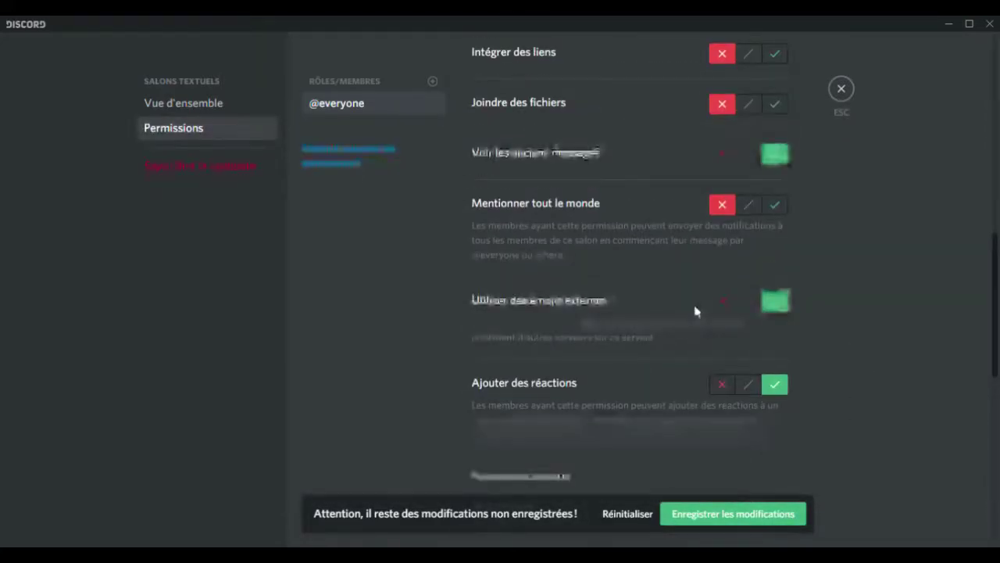
pyautogui.scroll(8, 729, 313)
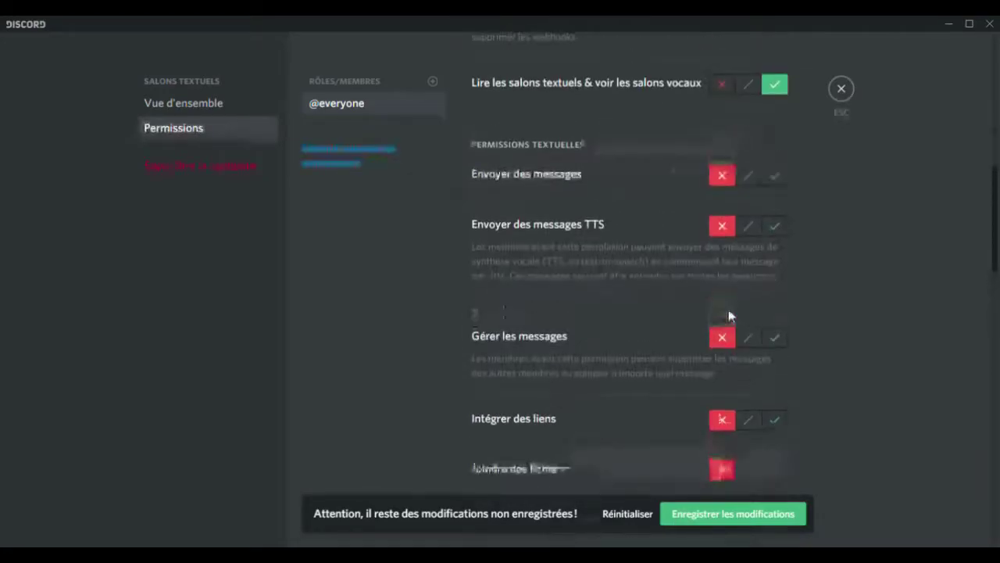
pyautogui.click(770, 520)
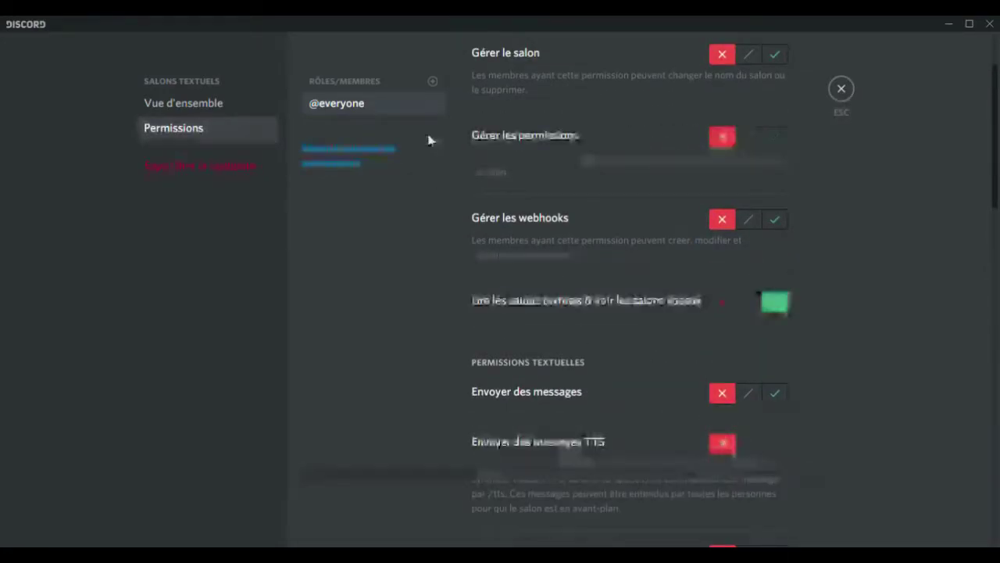
pyautogui.click(842, 88)
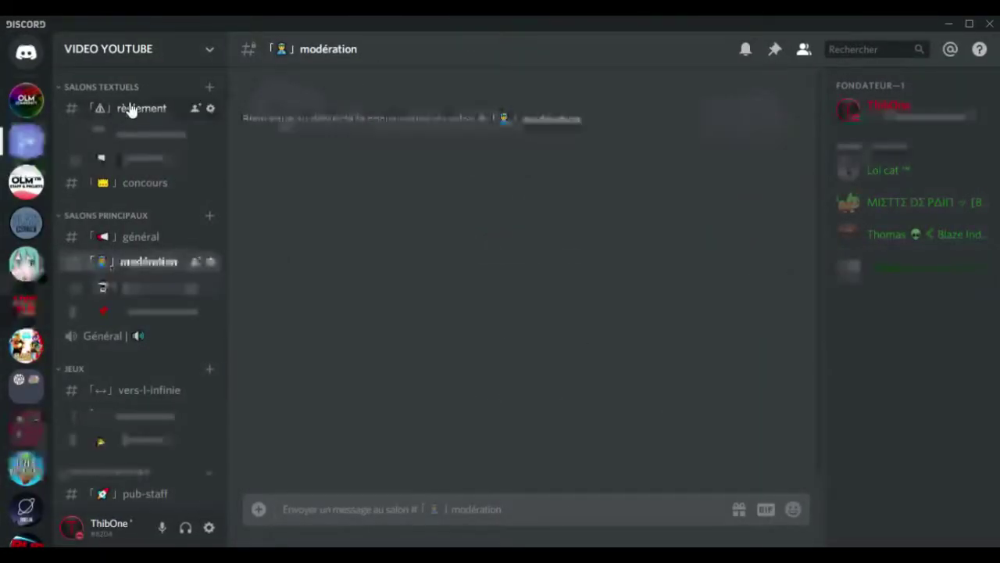
pyautogui.rightClick(130, 107)
pyautogui.click(164, 163)
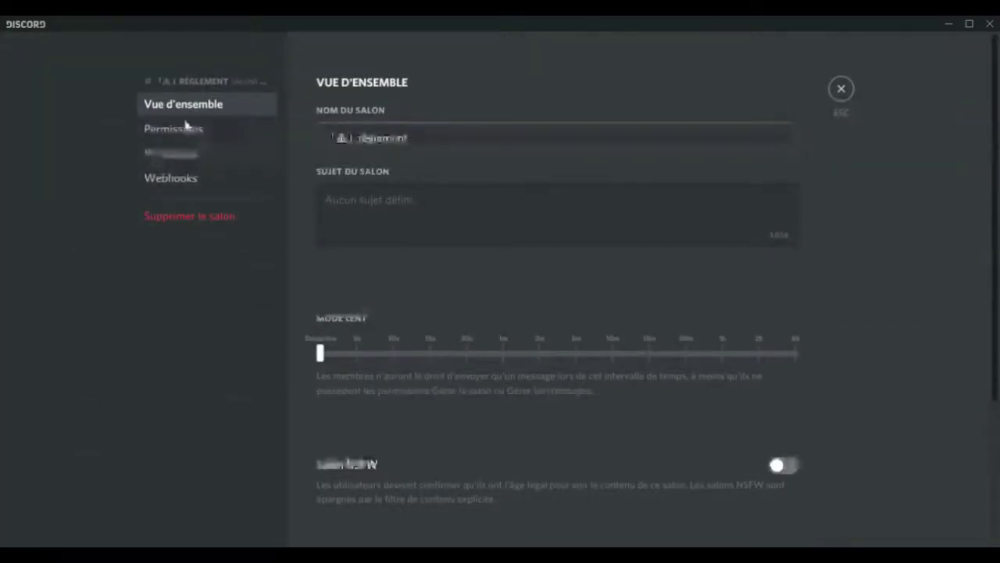
pyautogui.click(153, 132)
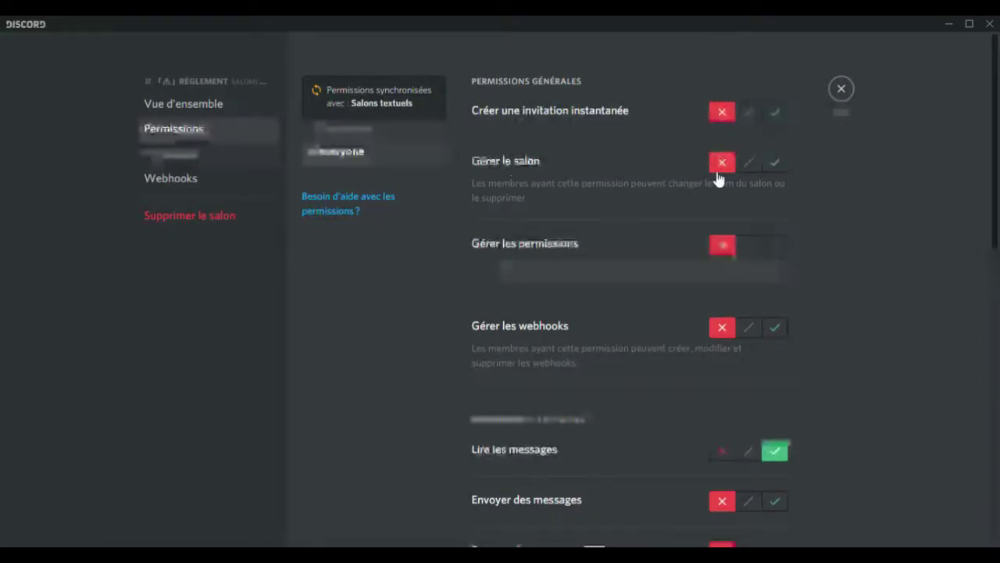
pyautogui.scroll(-9, 606, 247)
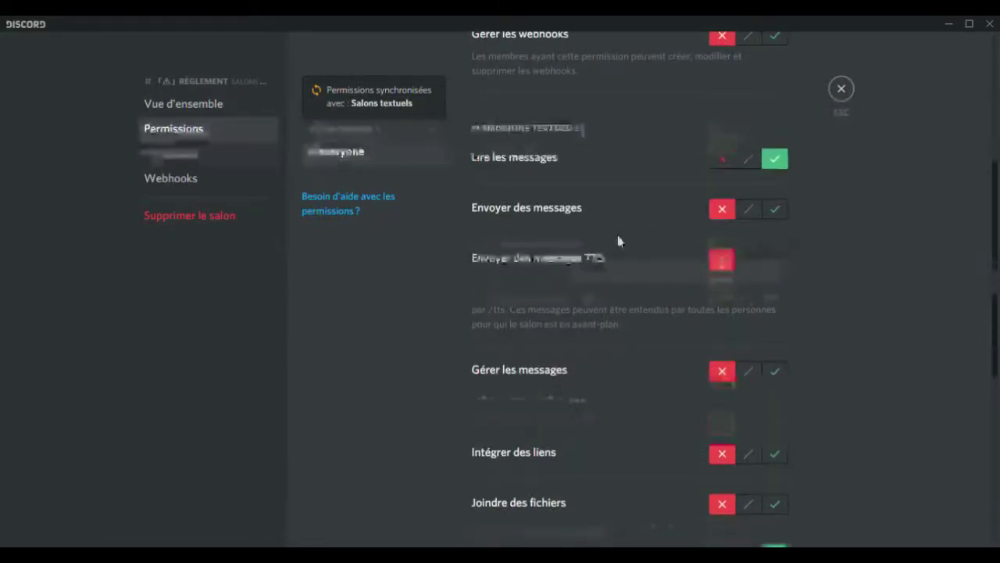
pyautogui.scroll(4, 700, 328)
pyautogui.scroll(5, 699, 329)
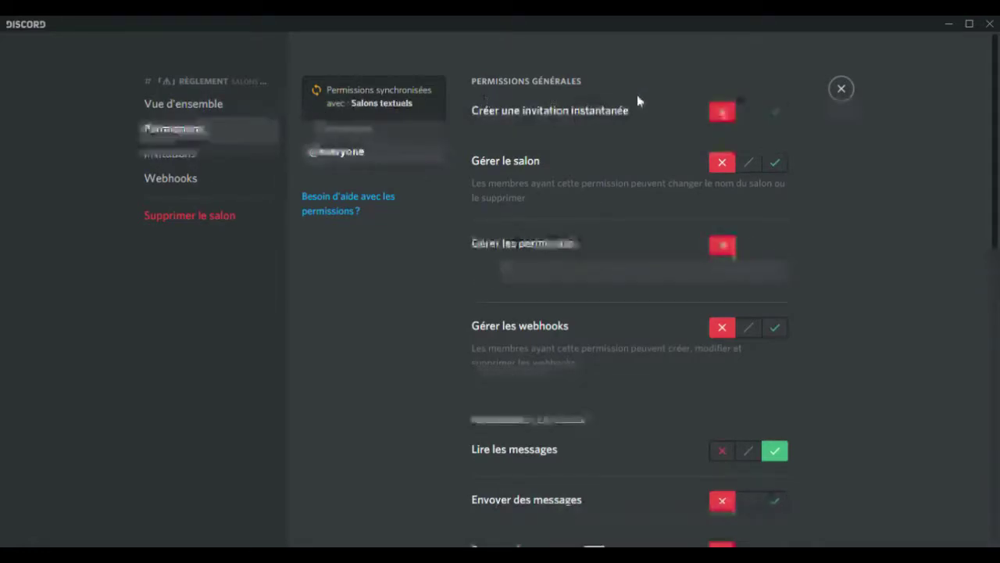
pyautogui.click(844, 91)
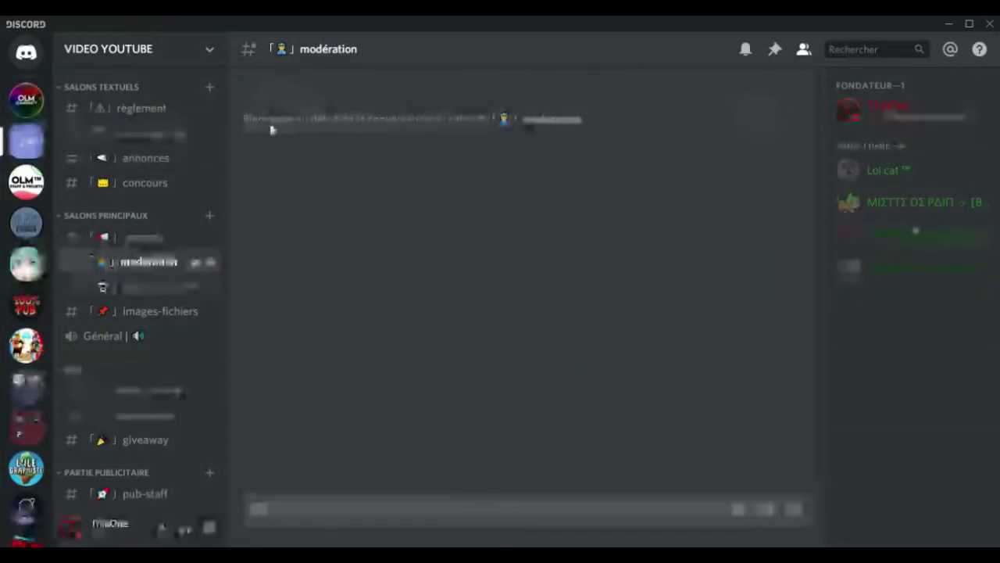
# View the règlement channel, and compare it with the règlement channel of the OLM™ Community server.
pyautogui.rightClick(116, 134)
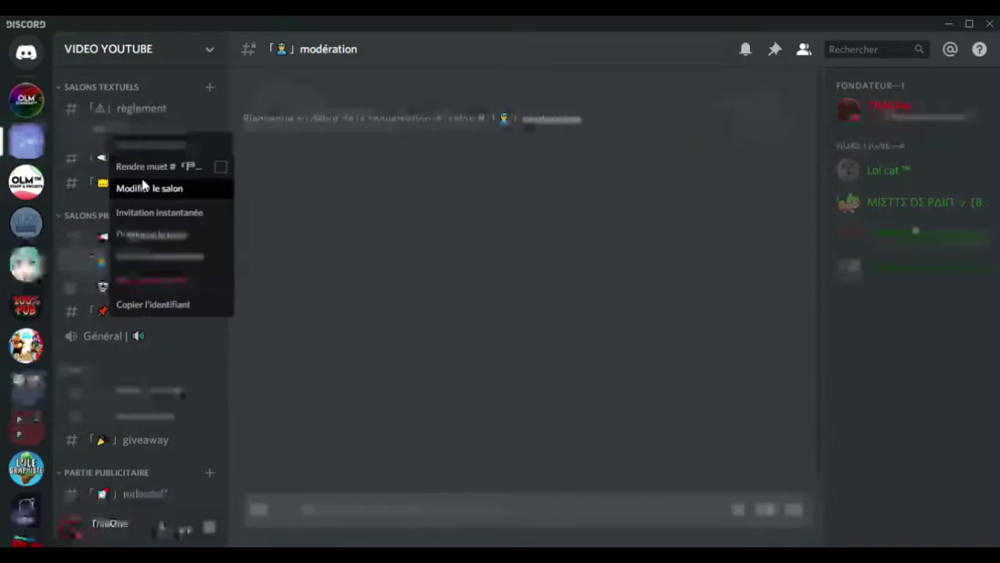
pyautogui.click(130, 111)
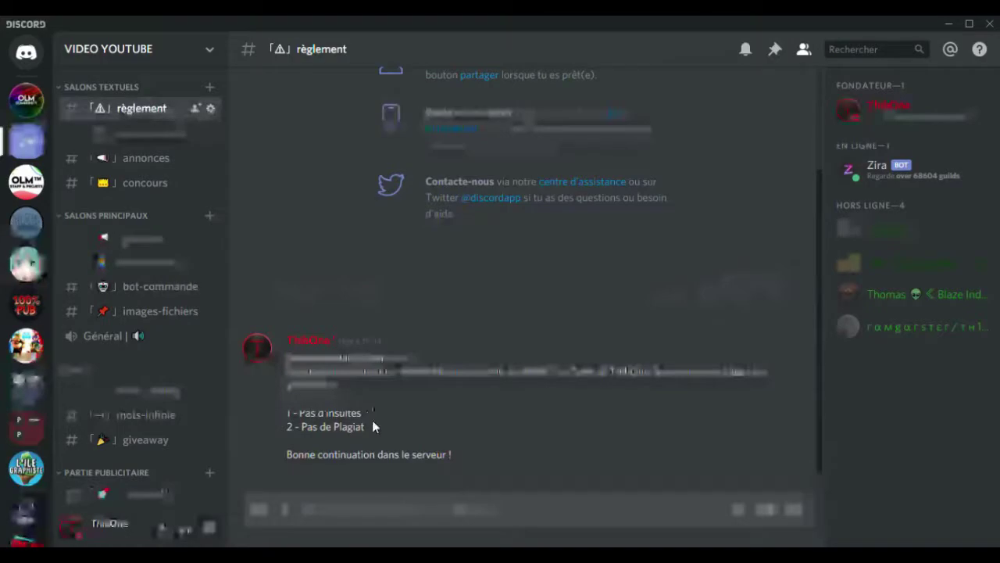
pyautogui.click(27, 117)
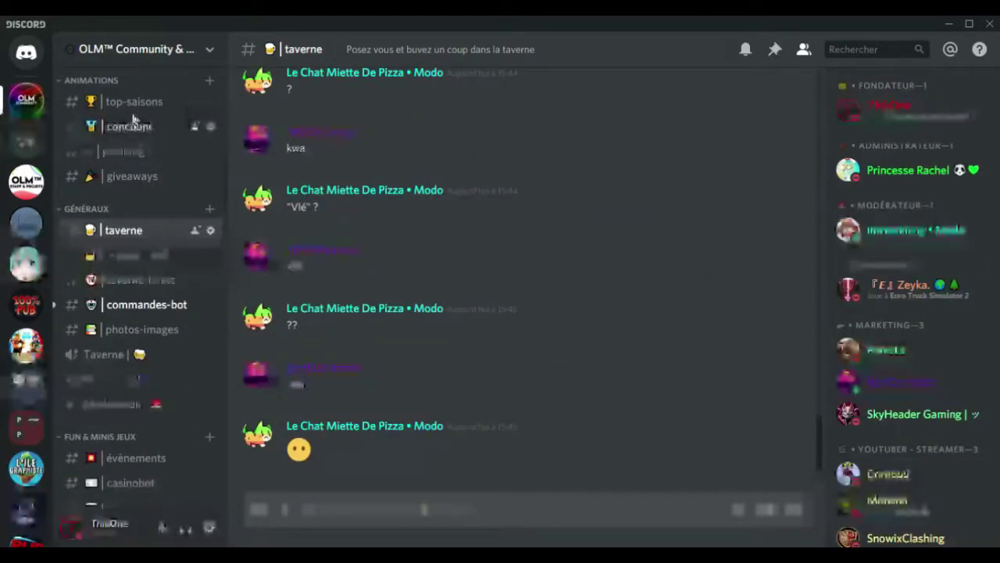
pyautogui.click(102, 109)
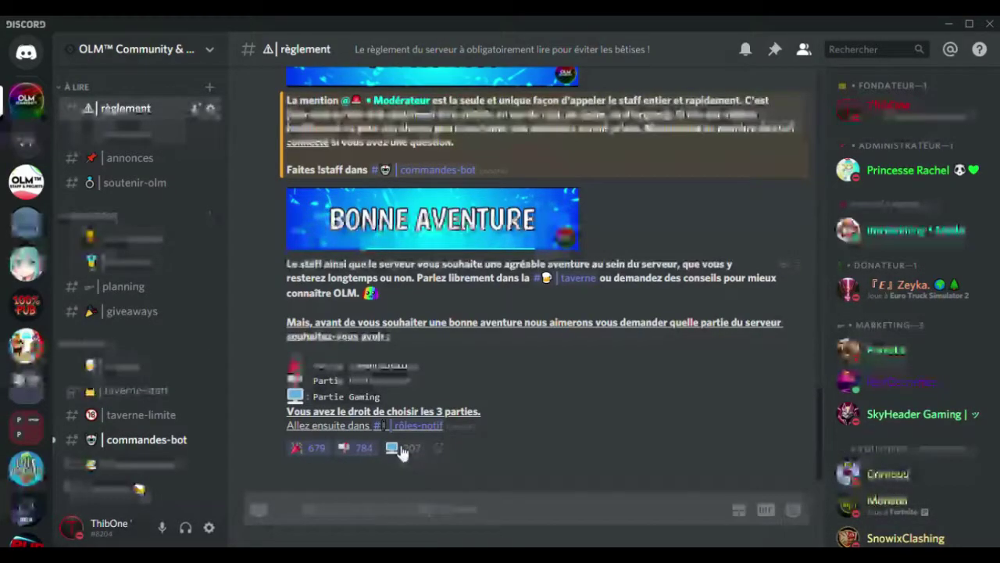
# Return to the VIDEO YOUTUBE server's règlement channel and view the Zira bot's profile.
pyautogui.click(26, 140)
pyautogui.rightClick(351, 428)
pyautogui.press('Escape')
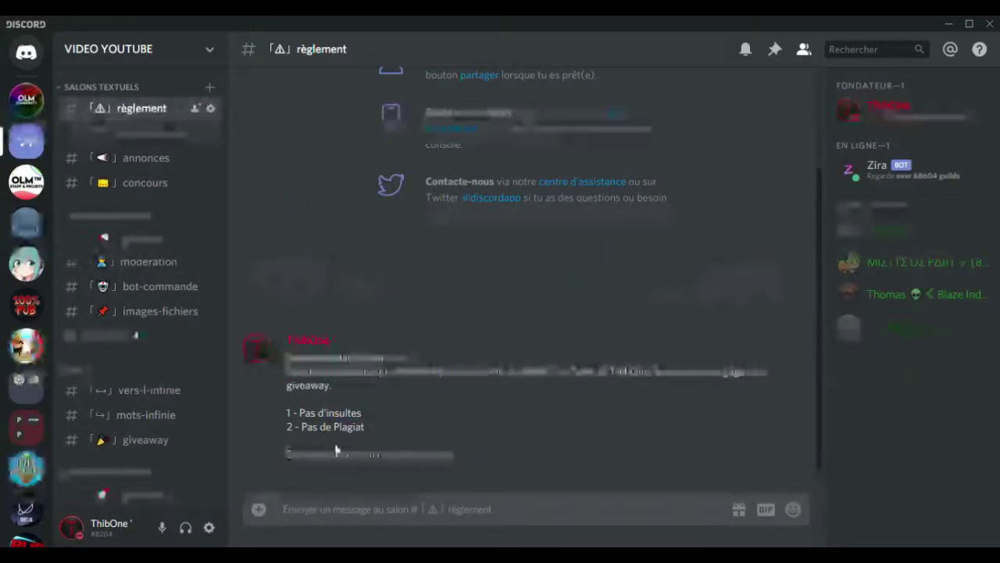
pyautogui.click(886, 172)
pyautogui.click(331, 265)
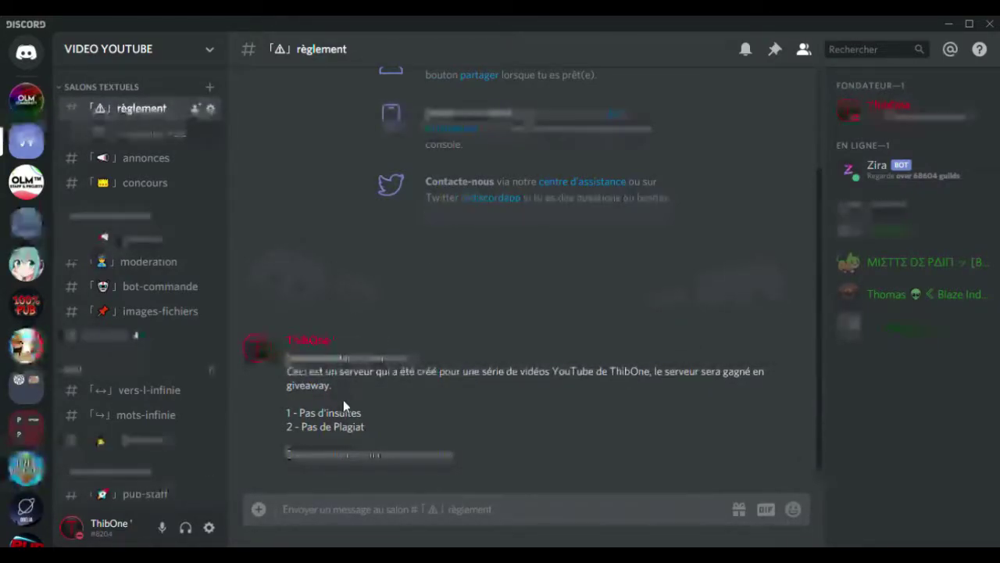
# Try to add the :v: reaction to the rules message in the règlement channel.
pyautogui.rightClick(321, 404)
pyautogui.moveTo(376, 413)
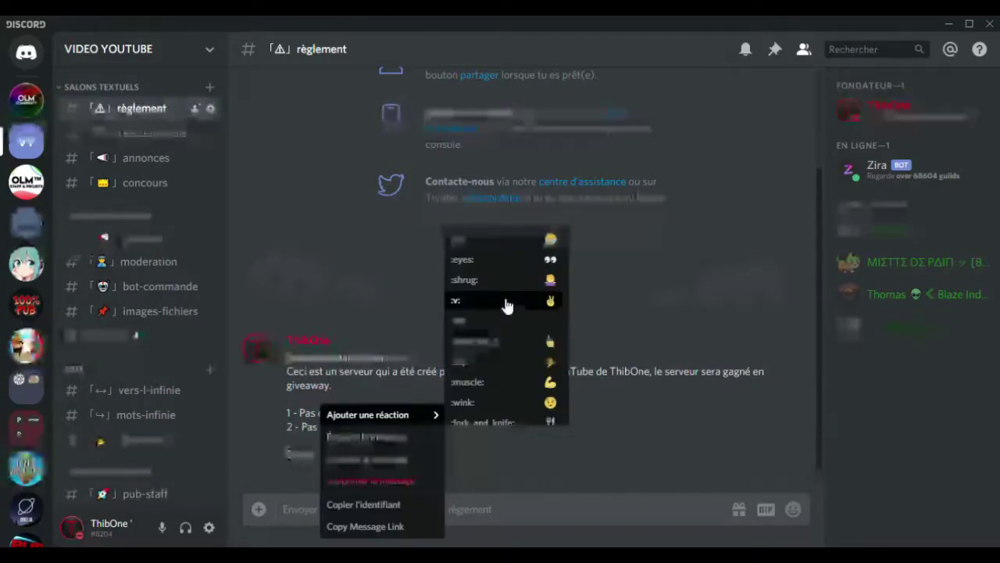
pyautogui.click(508, 299)
pyautogui.scroll(1, 386, 381)
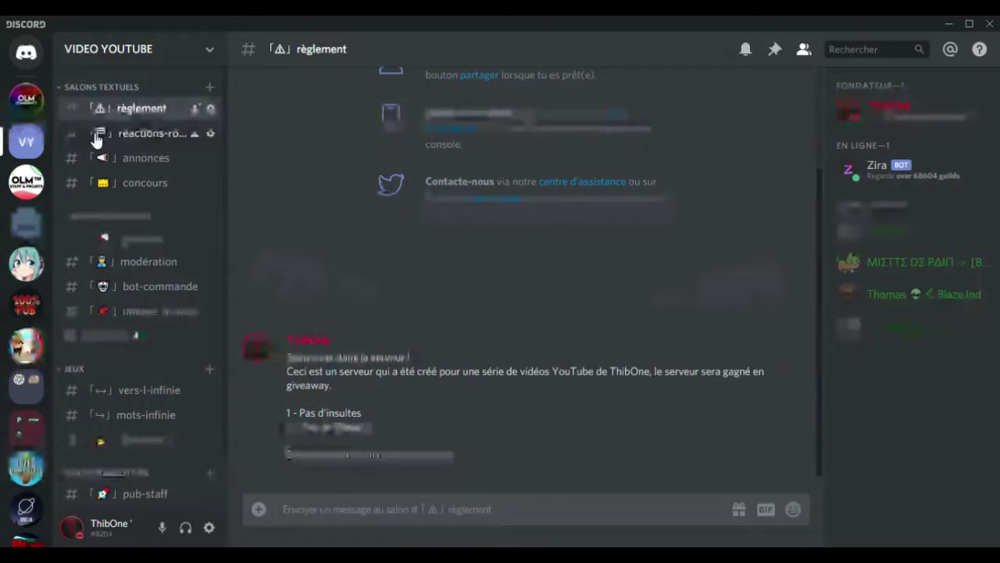
pyautogui.scroll(-2, 133, 309)
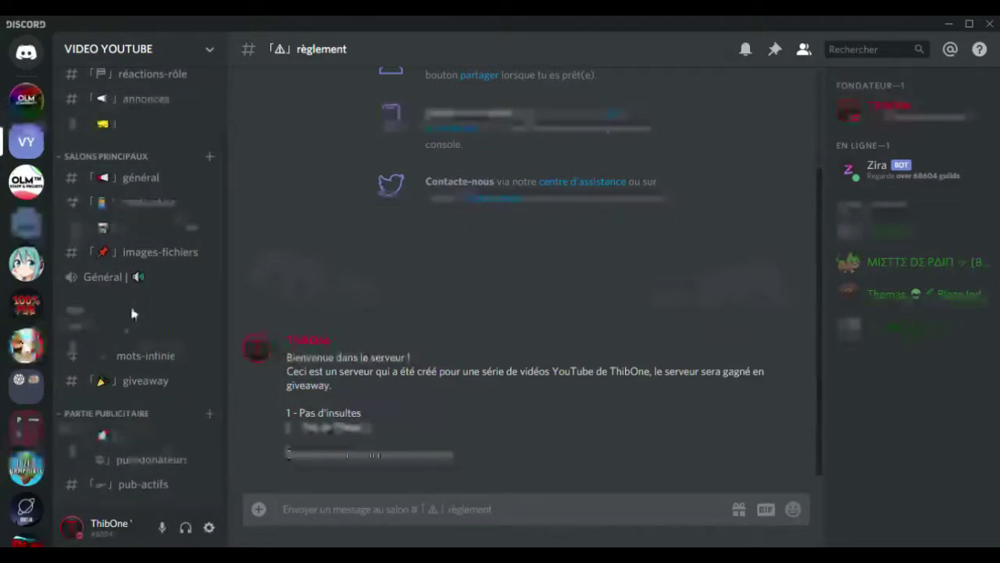
pyautogui.scroll(2, 102, 391)
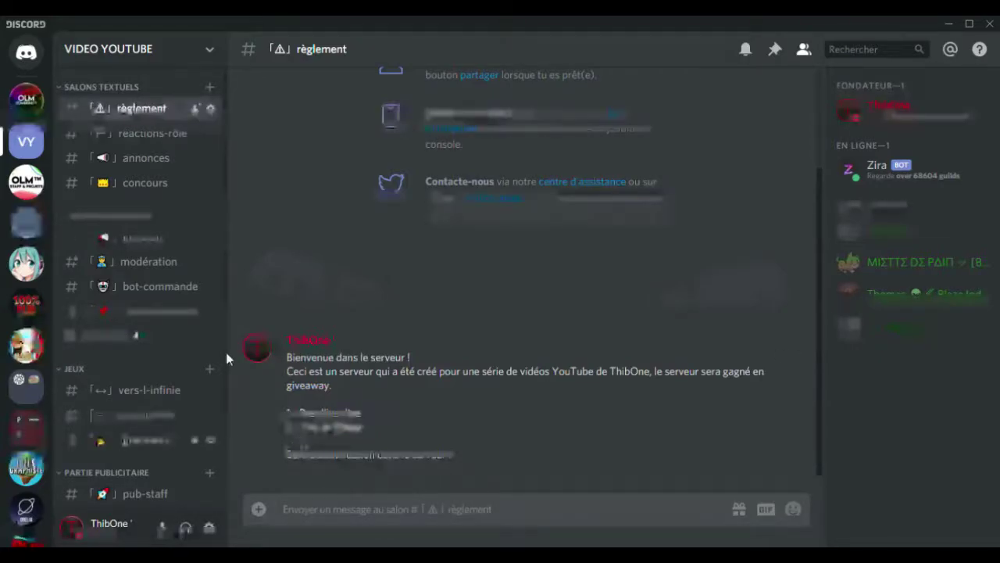
pyautogui.rightClick(136, 136)
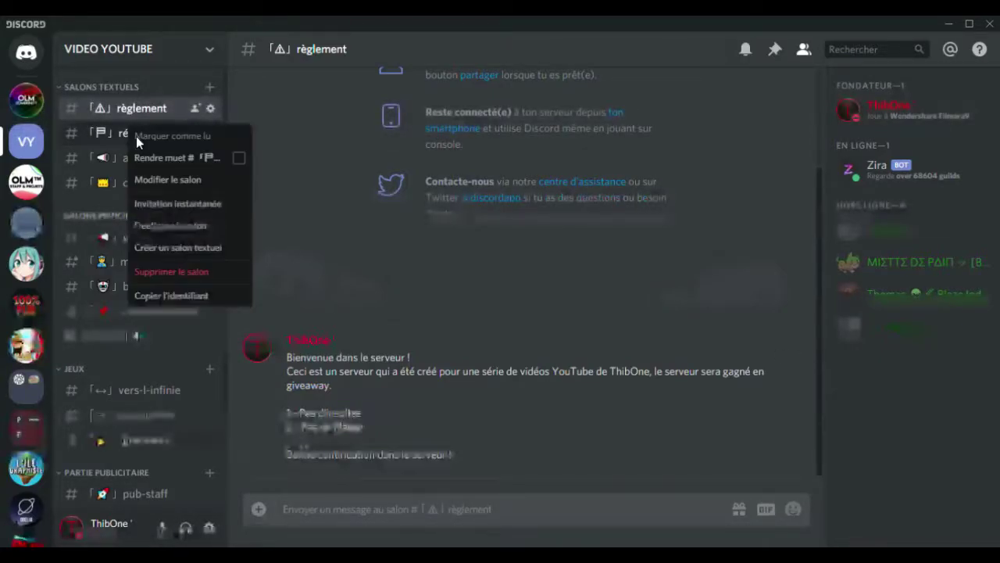
pyautogui.click(158, 179)
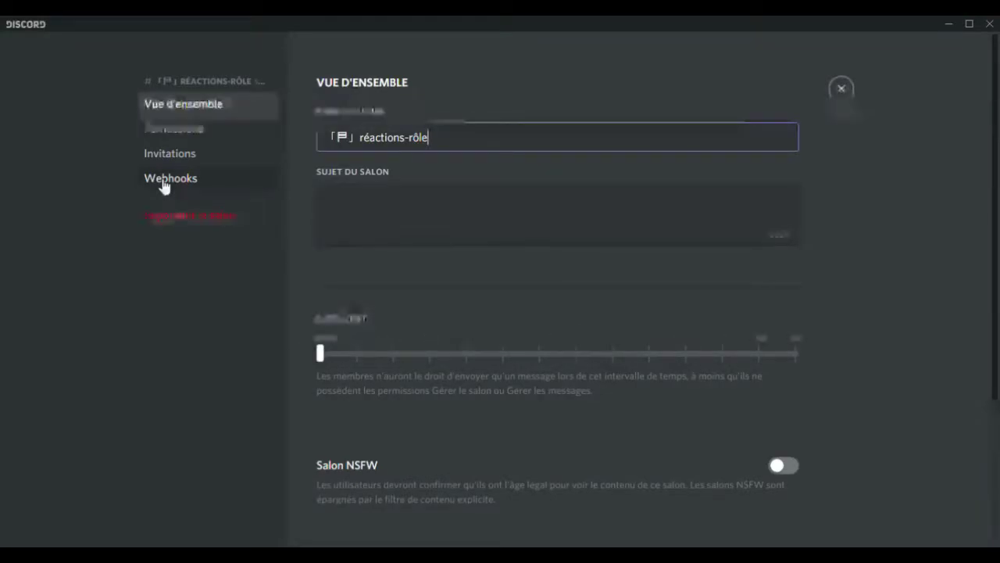
pyautogui.click(195, 130)
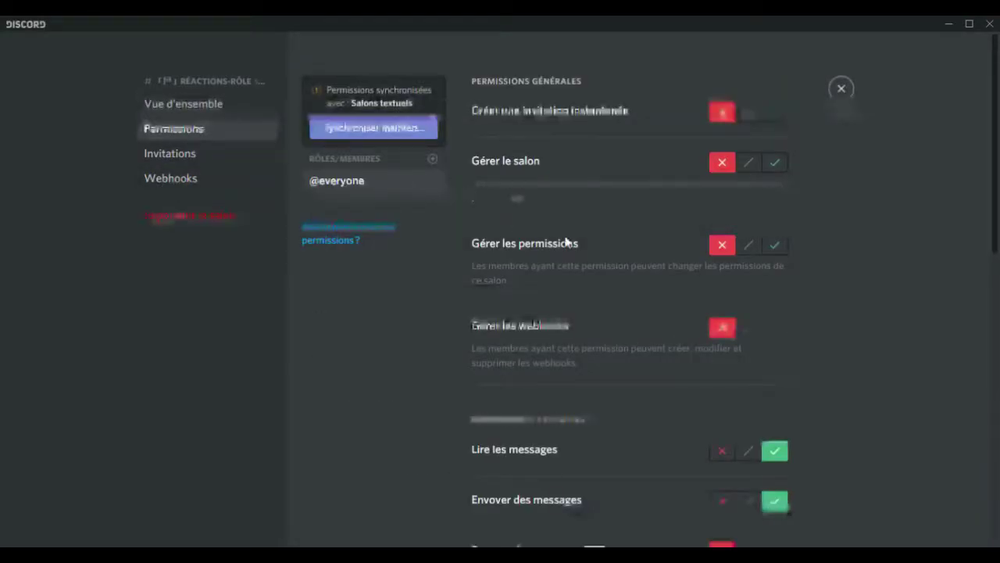
pyautogui.scroll(-8, 651, 266)
pyautogui.scroll(8, 651, 268)
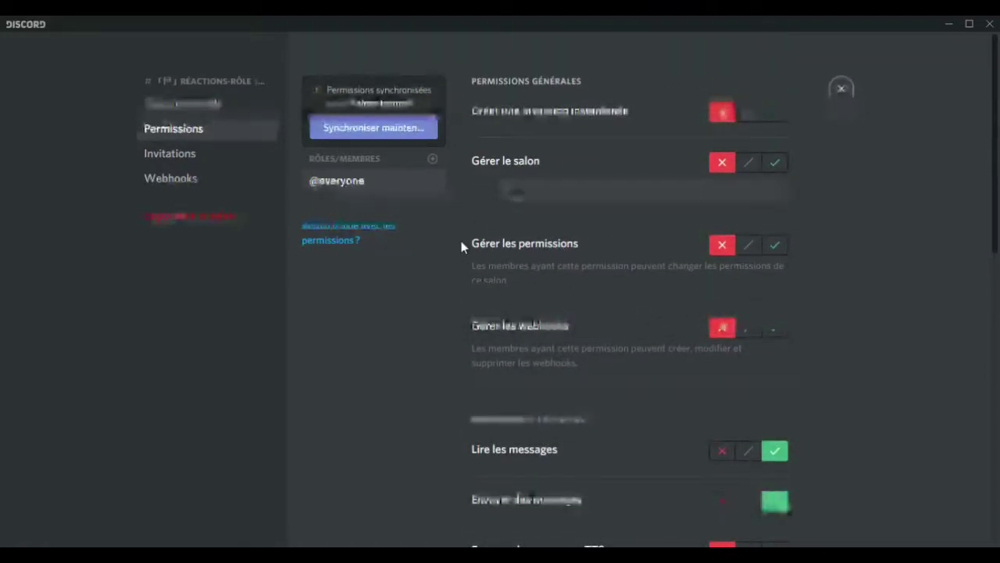
pyautogui.scroll(-7, 469, 219)
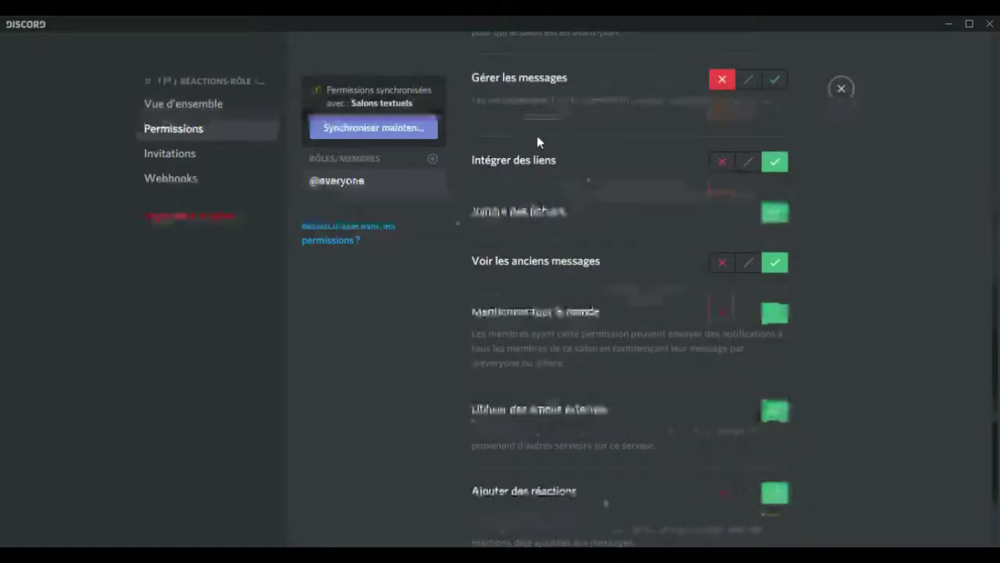
# Try to synchronise the réactions-rôle permissions with the Salons textuels category, and leave the channel settings.
pyautogui.click(334, 129)
pyautogui.click(592, 326)
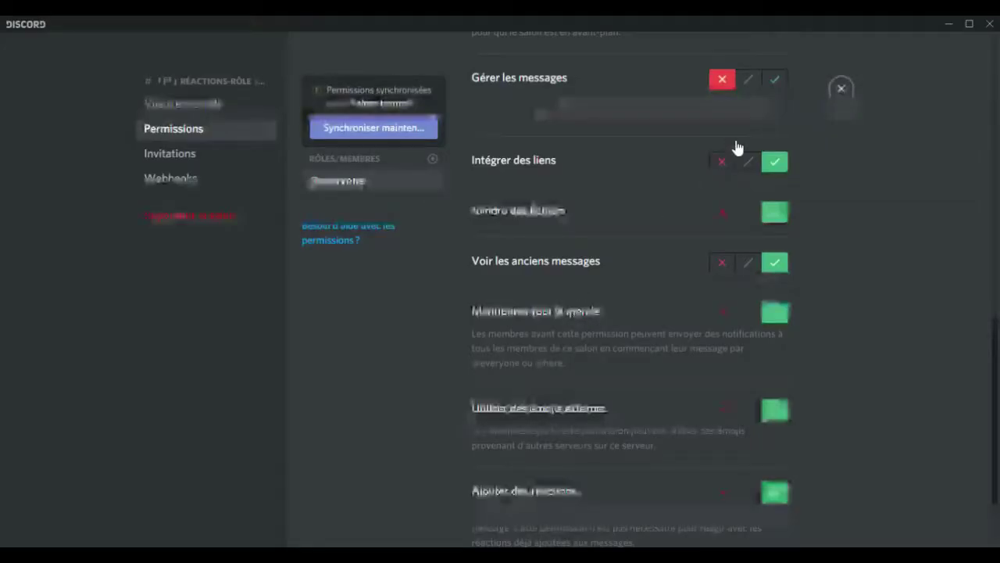
pyautogui.click(842, 89)
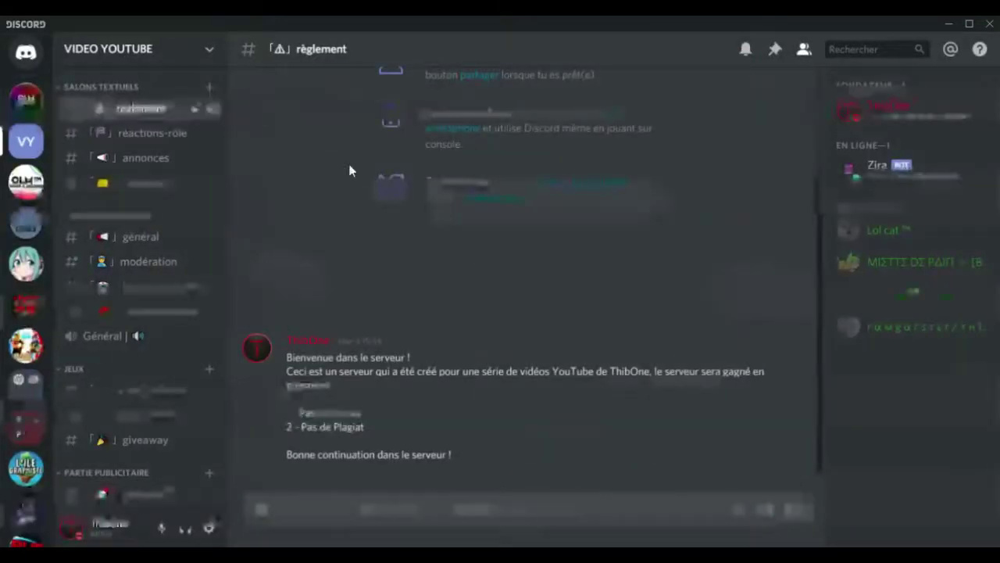
pyautogui.rightClick(108, 160)
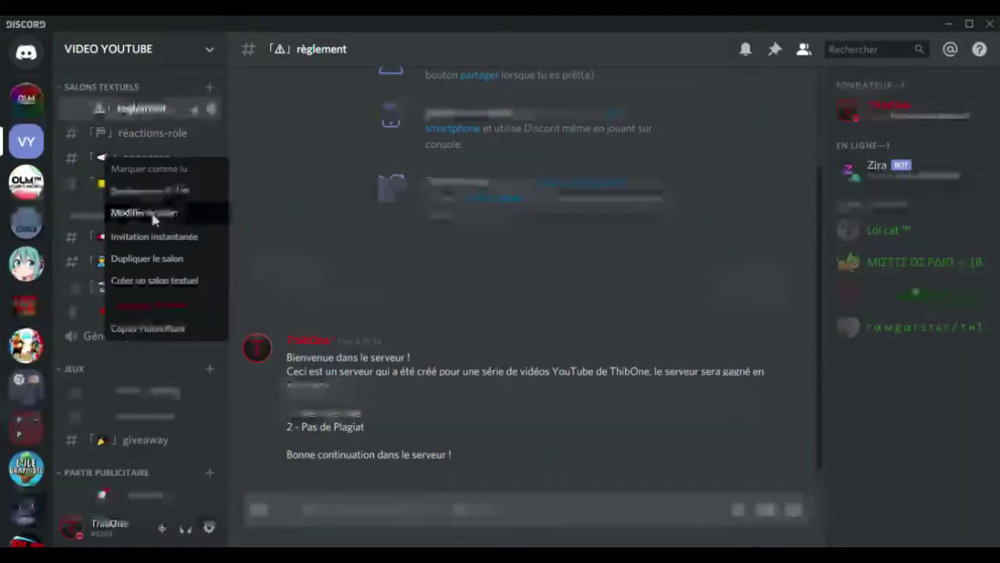
pyautogui.click(152, 215)
pyautogui.click(172, 132)
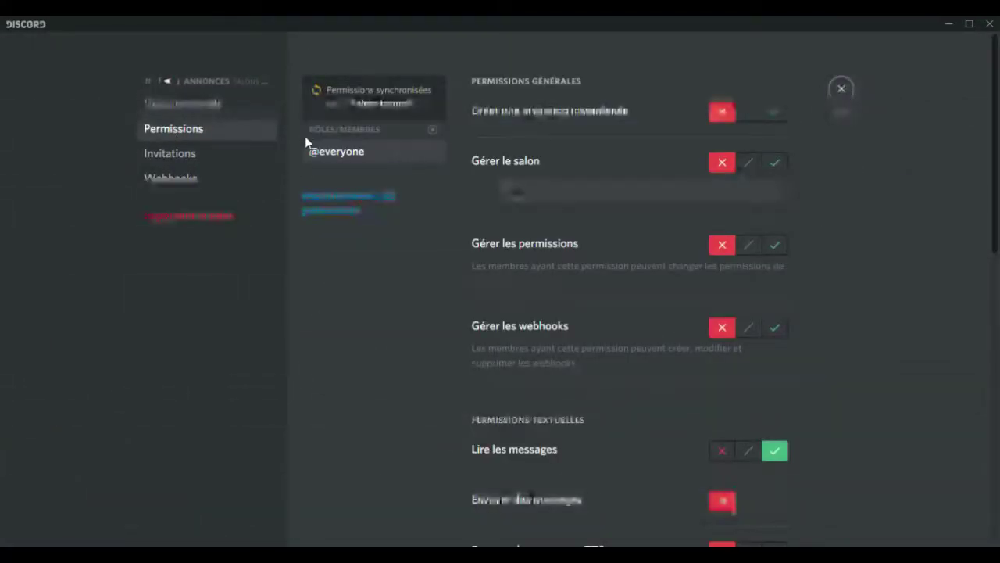
pyautogui.click(852, 92)
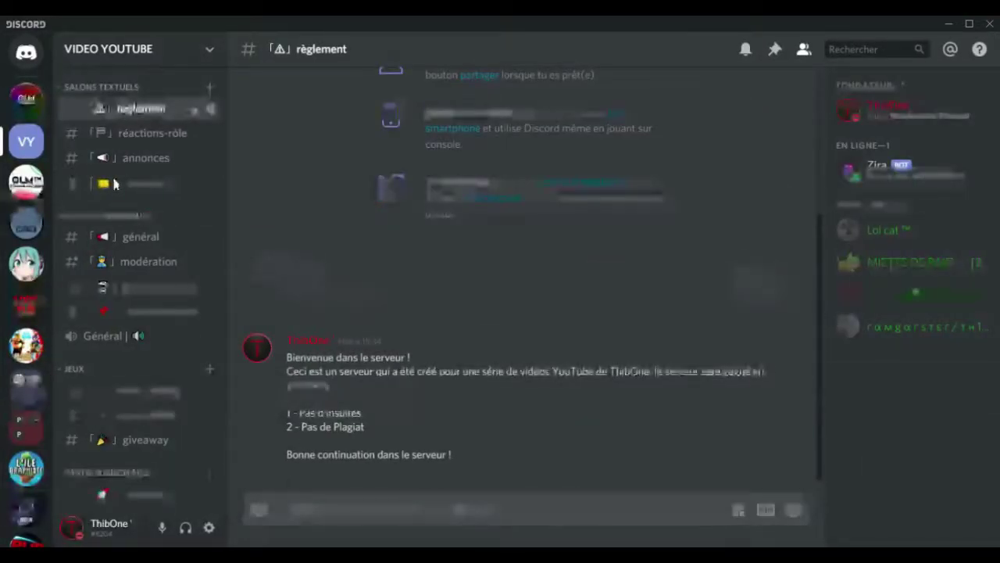
pyautogui.rightClick(119, 184)
pyautogui.click(139, 236)
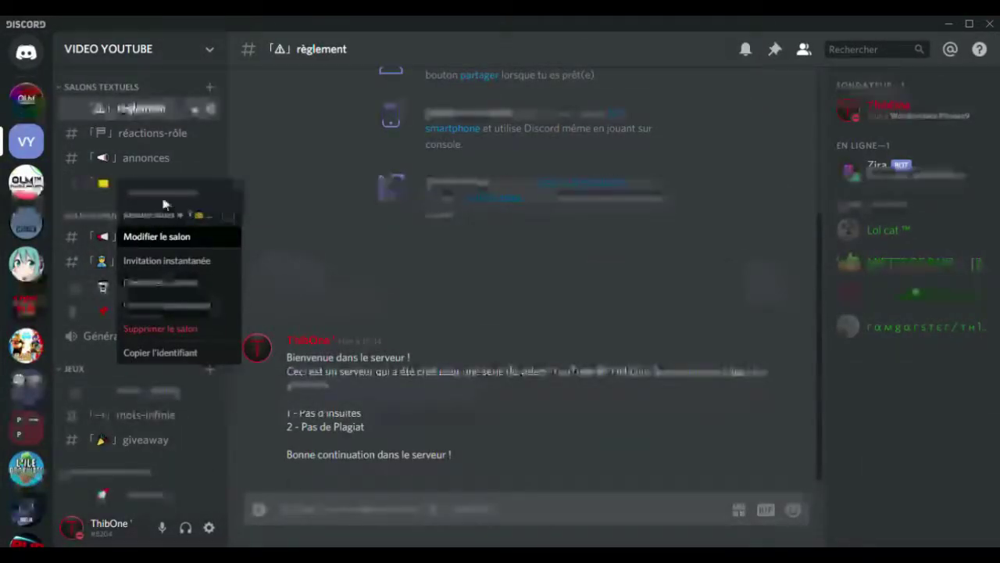
pyautogui.click(173, 130)
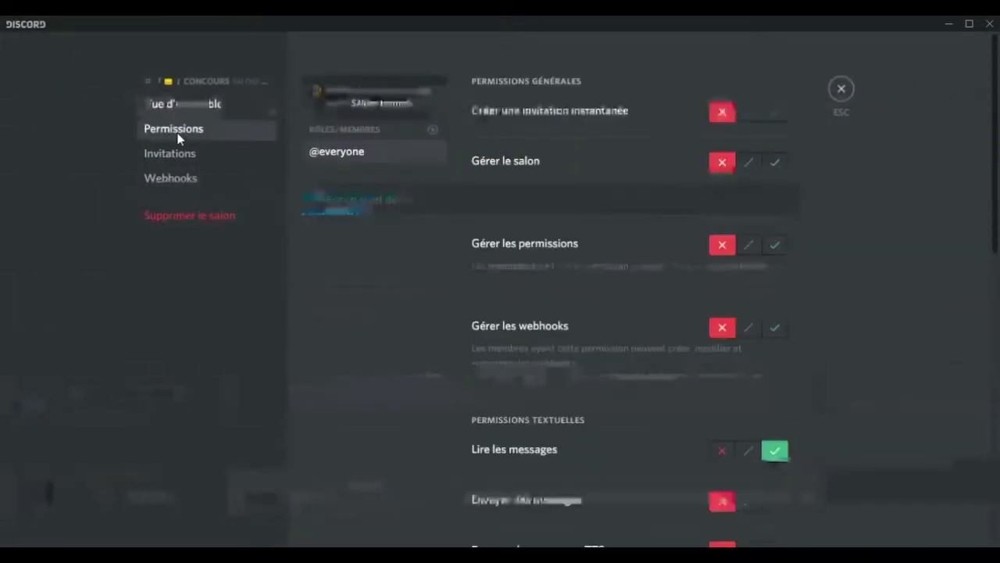
pyautogui.click(842, 89)
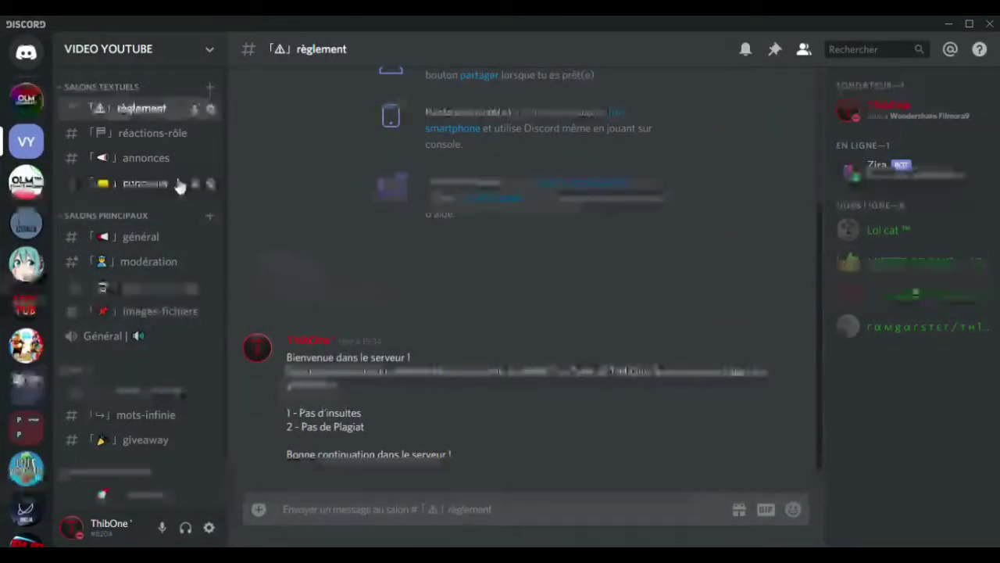
# Inspect the permissions of the taverne channel on the OLM server and return to the VIDEO YOUTUBE server.
pyautogui.rightClick(27, 97)
pyautogui.moveTo(133, 193)
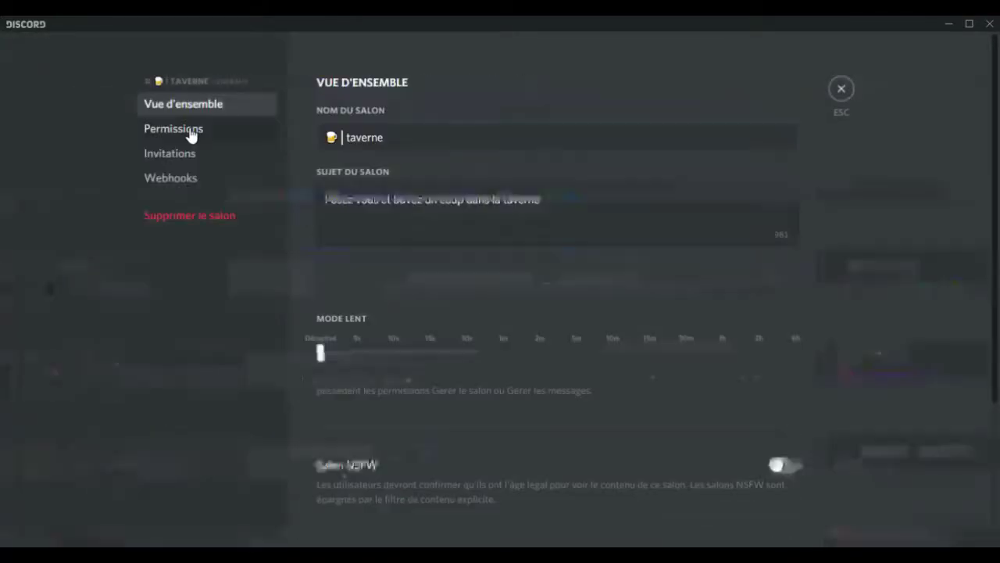
pyautogui.click(185, 127)
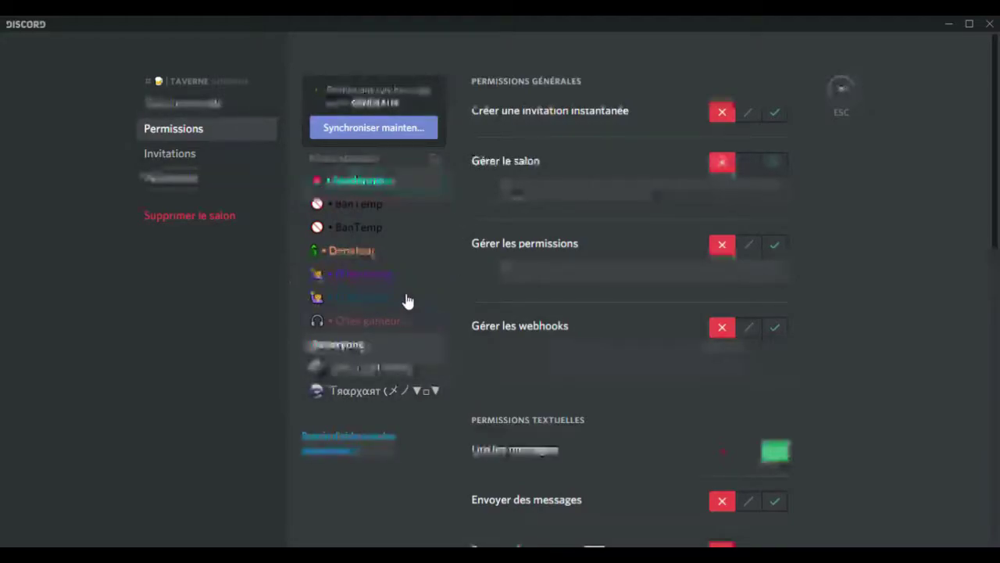
pyautogui.press('Escape')
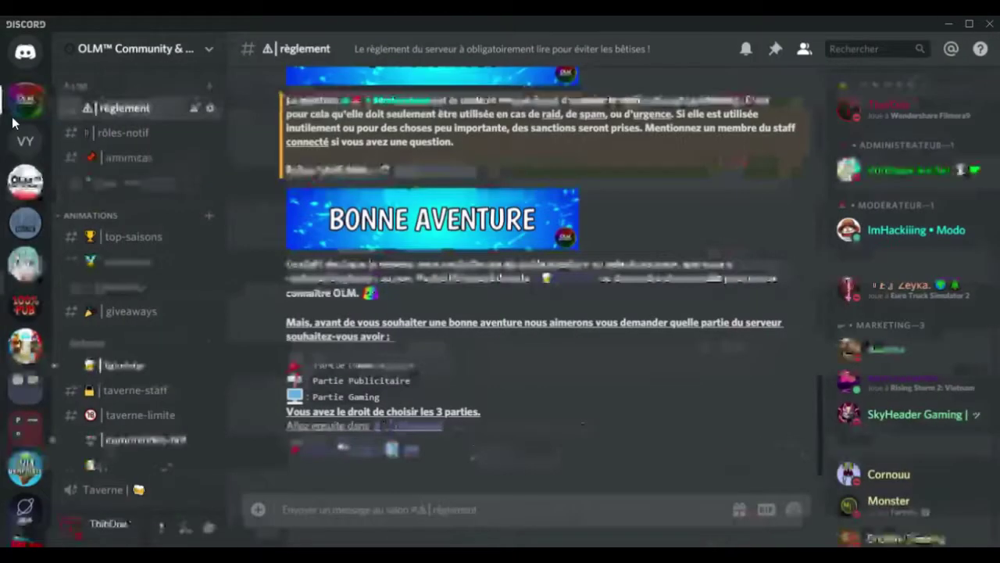
pyautogui.click(21, 145)
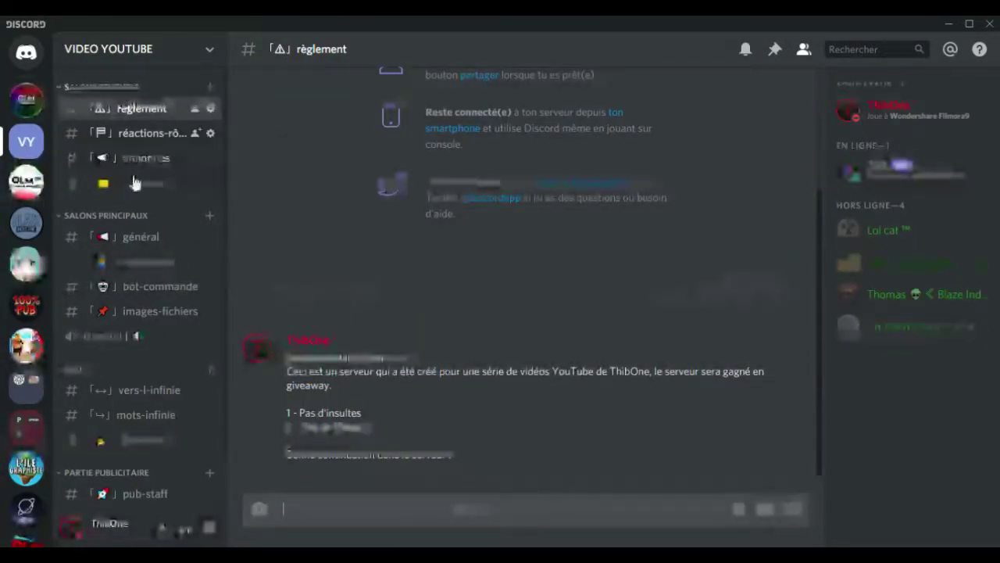
# View the settings of the Salons principaux category, close them and display the général channel.
pyautogui.scroll(-1, 141, 168)
pyautogui.scroll(1, 131, 180)
pyautogui.scroll(-1, 129, 196)
pyautogui.scroll(1, 129, 195)
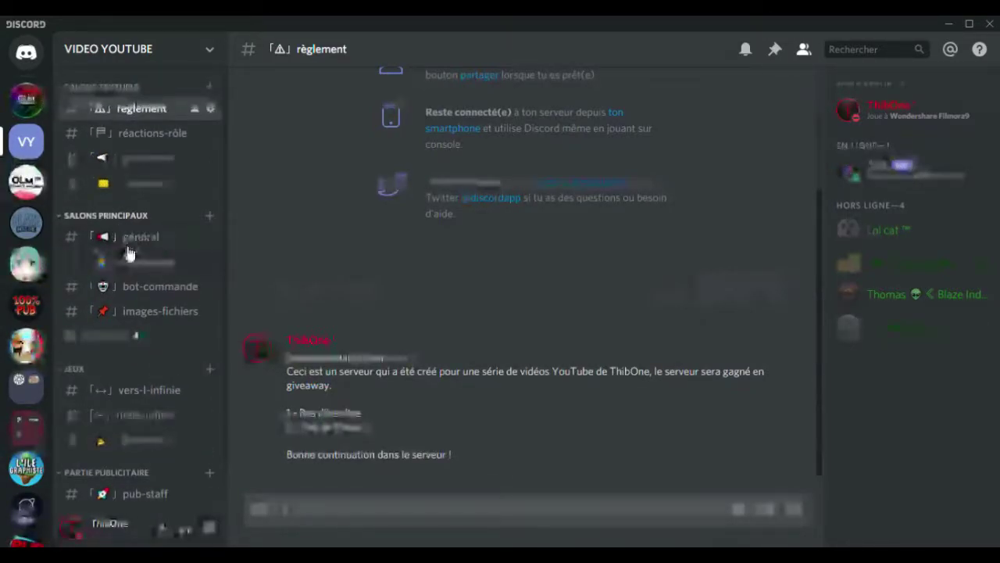
pyautogui.rightClick(117, 216)
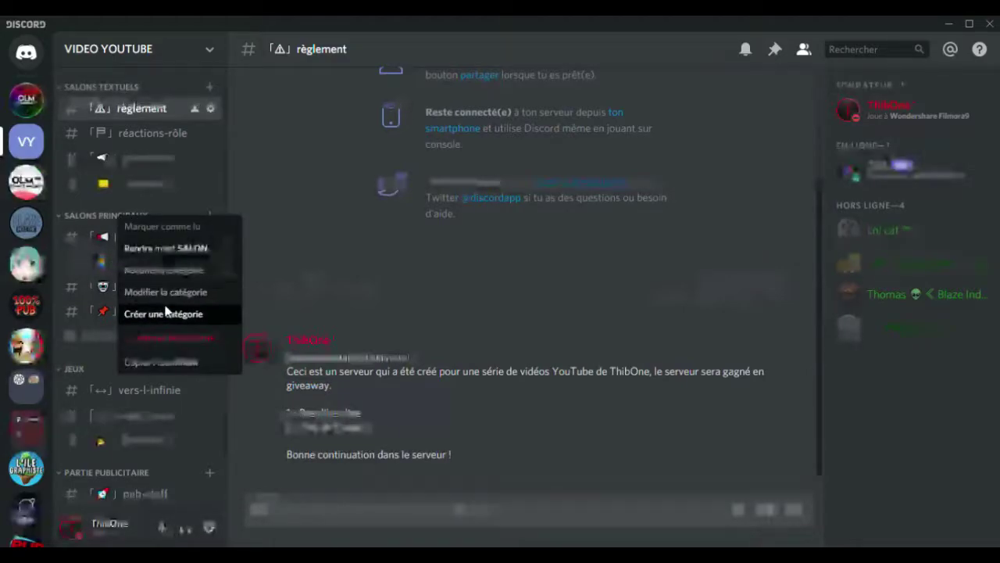
pyautogui.click(151, 289)
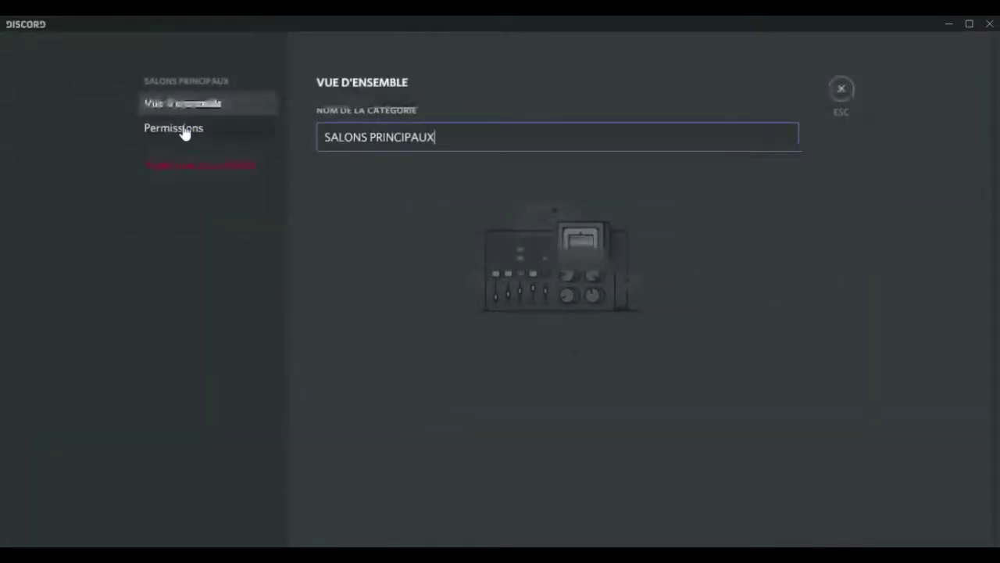
pyautogui.click(840, 92)
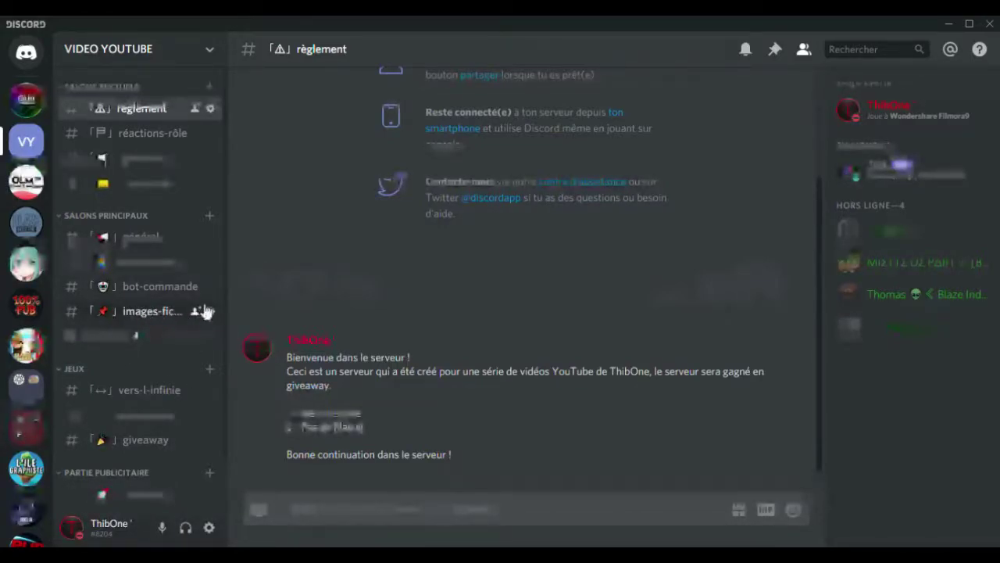
pyautogui.click(156, 236)
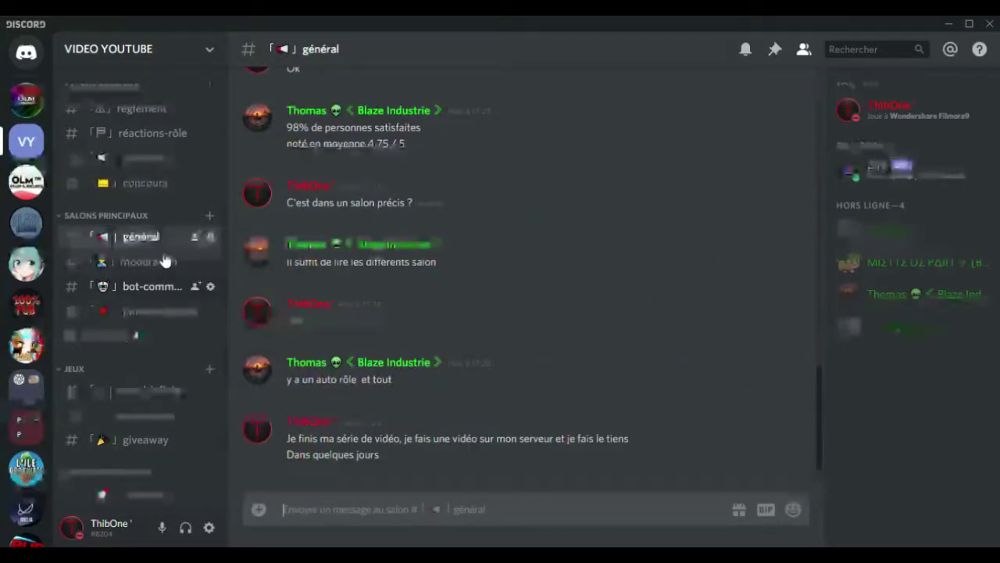
pyautogui.rightClick(133, 222)
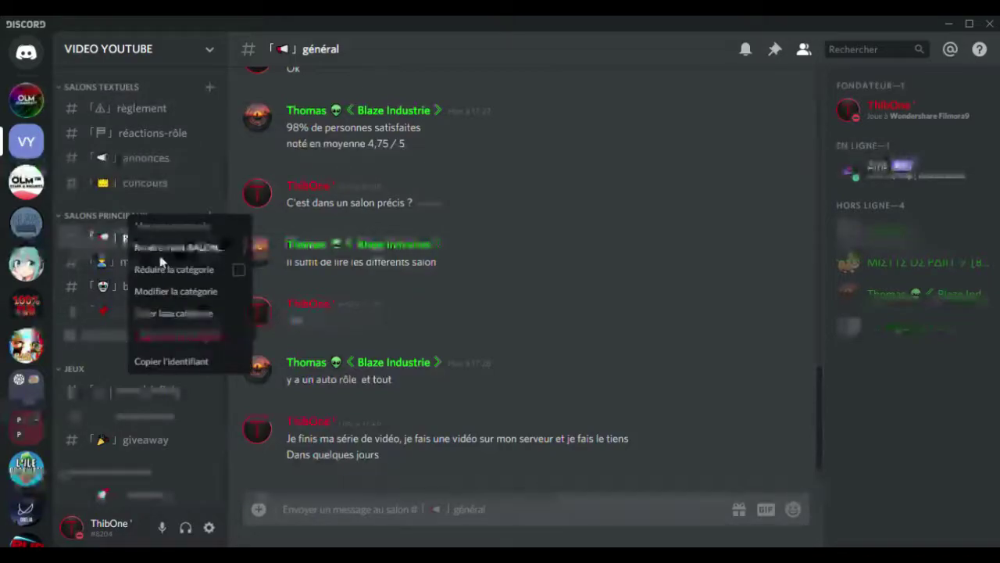
pyautogui.click(167, 288)
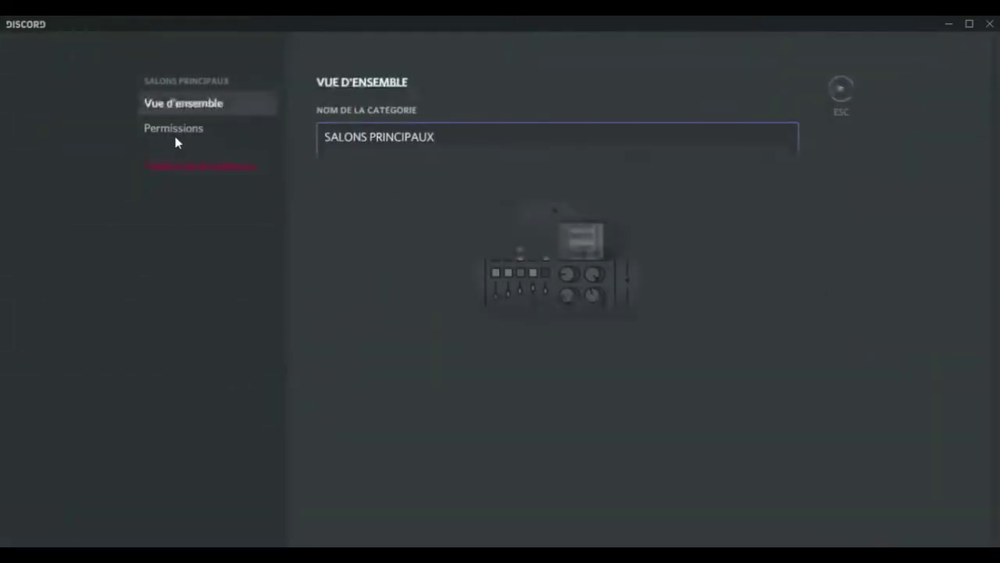
pyautogui.click(181, 133)
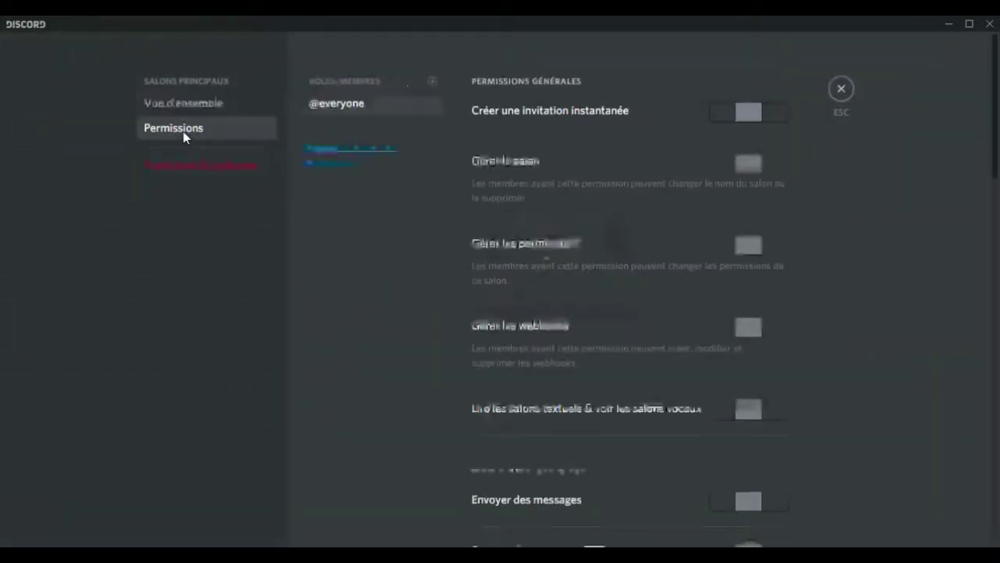
pyautogui.click(722, 111)
pyautogui.click(722, 163)
pyautogui.click(722, 245)
pyautogui.click(722, 327)
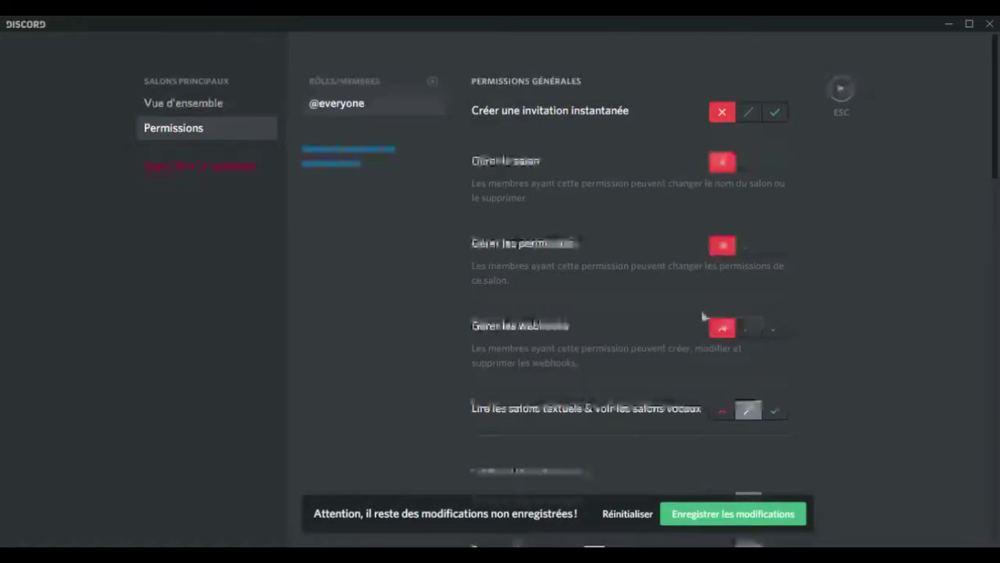
pyautogui.scroll(-2, 779, 235)
pyautogui.click(777, 266)
pyautogui.scroll(-2, 762, 258)
pyautogui.click(784, 210)
pyautogui.scroll(-1, 685, 251)
pyautogui.click(720, 188)
pyautogui.scroll(-1, 723, 214)
pyautogui.click(723, 225)
pyautogui.scroll(-2, 726, 226)
pyautogui.click(722, 164)
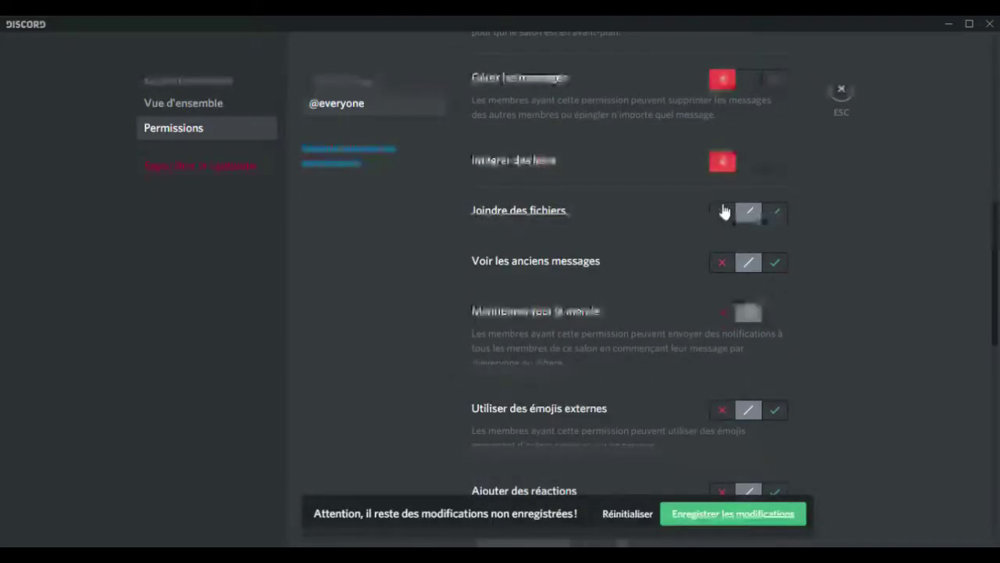
pyautogui.click(776, 262)
pyautogui.scroll(-2, 723, 243)
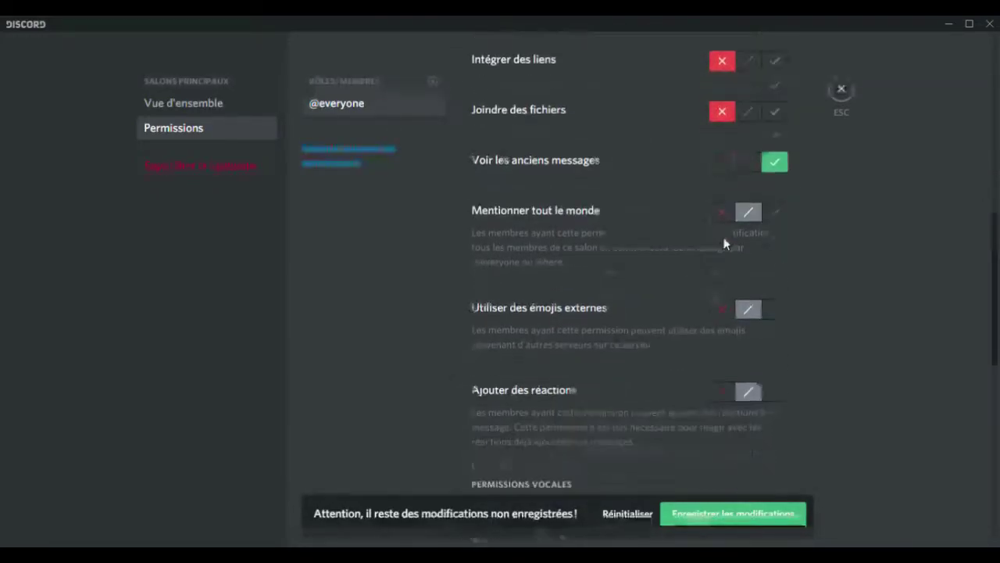
pyautogui.click(723, 170)
pyautogui.scroll(3, 537, 236)
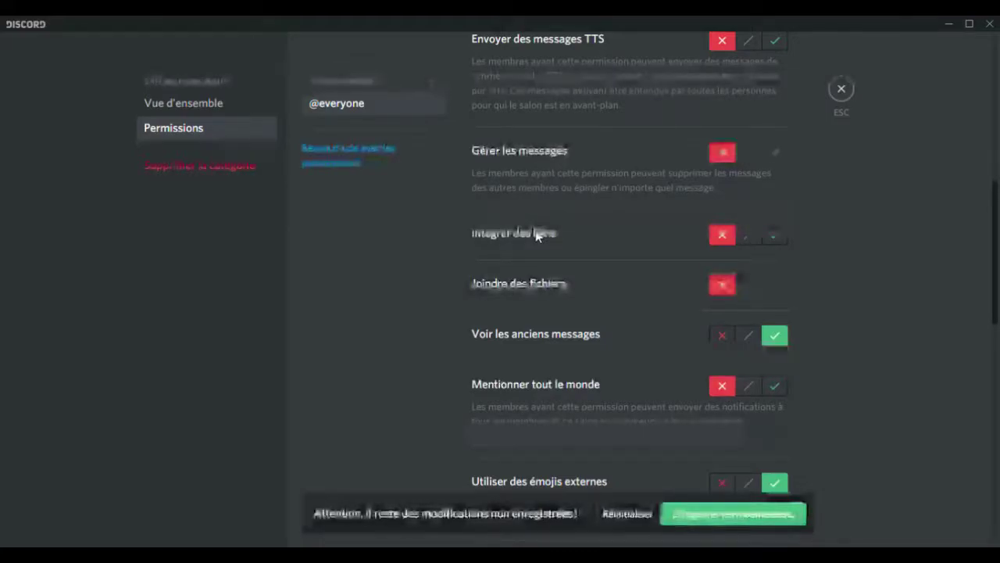
pyautogui.click(779, 242)
pyautogui.click(776, 283)
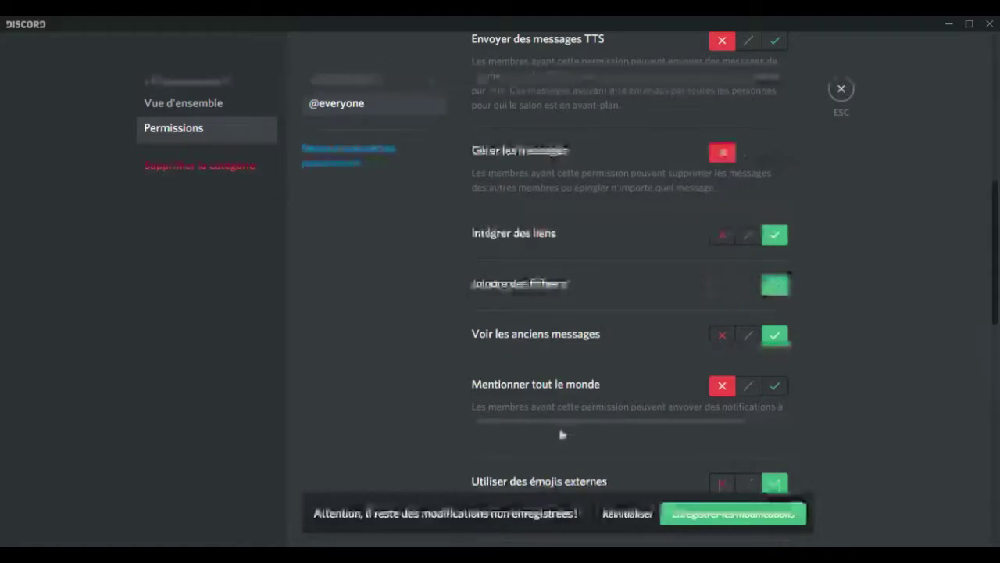
pyautogui.click(727, 235)
pyautogui.click(721, 284)
# Save the Salons principaux permission changes and leave the category settings.
pyautogui.click(708, 518)
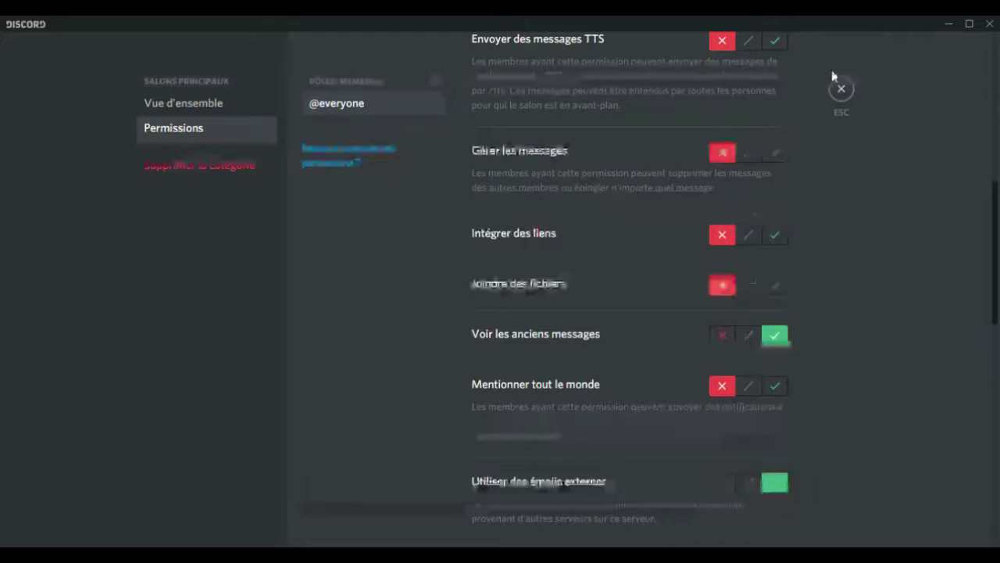
pyautogui.click(843, 92)
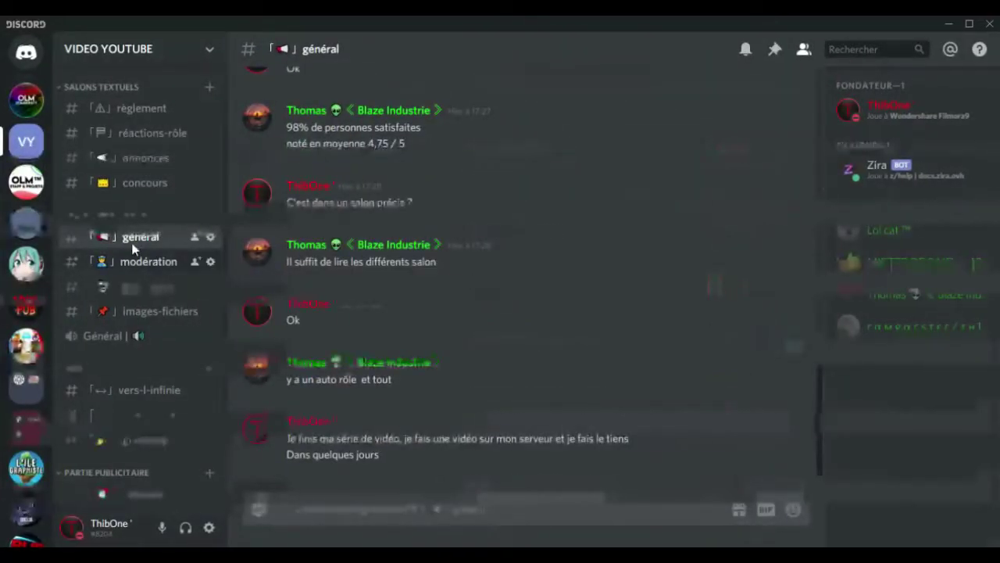
pyautogui.rightClick(132, 217)
pyautogui.click(165, 294)
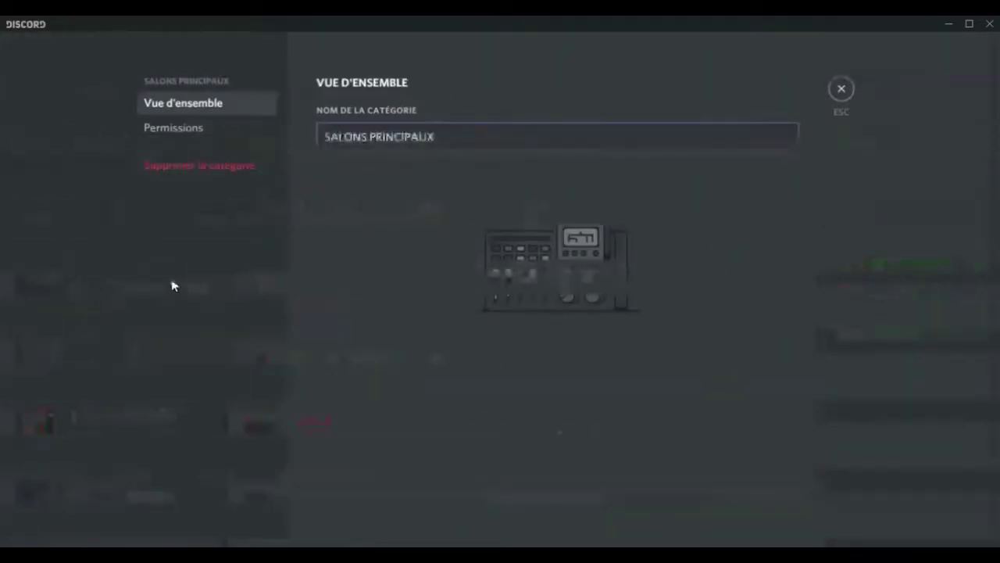
pyautogui.click(205, 130)
pyautogui.scroll(-10, 653, 164)
pyautogui.scroll(5, 653, 167)
pyautogui.scroll(-8, 653, 179)
pyautogui.scroll(2, 739, 167)
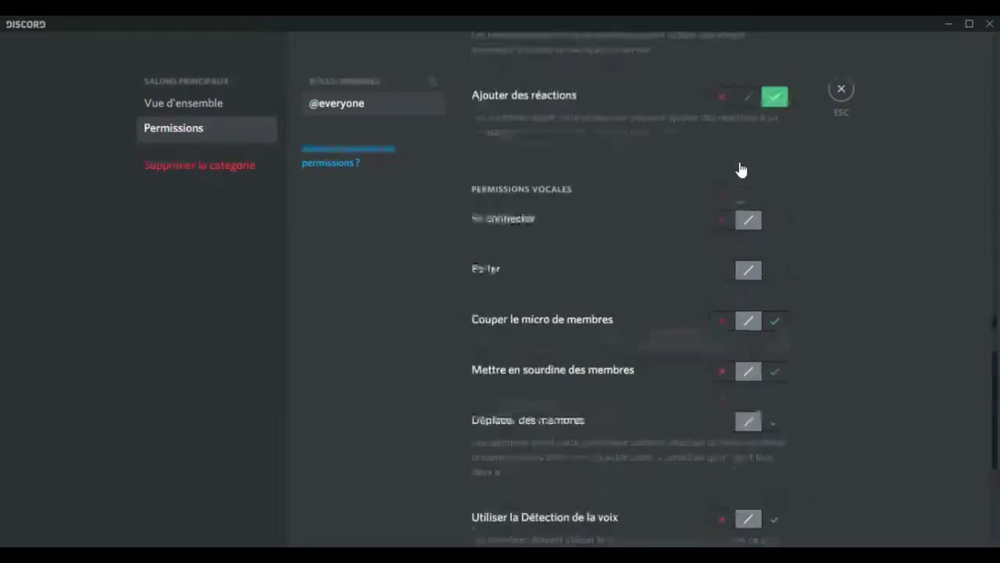
pyautogui.click(721, 258)
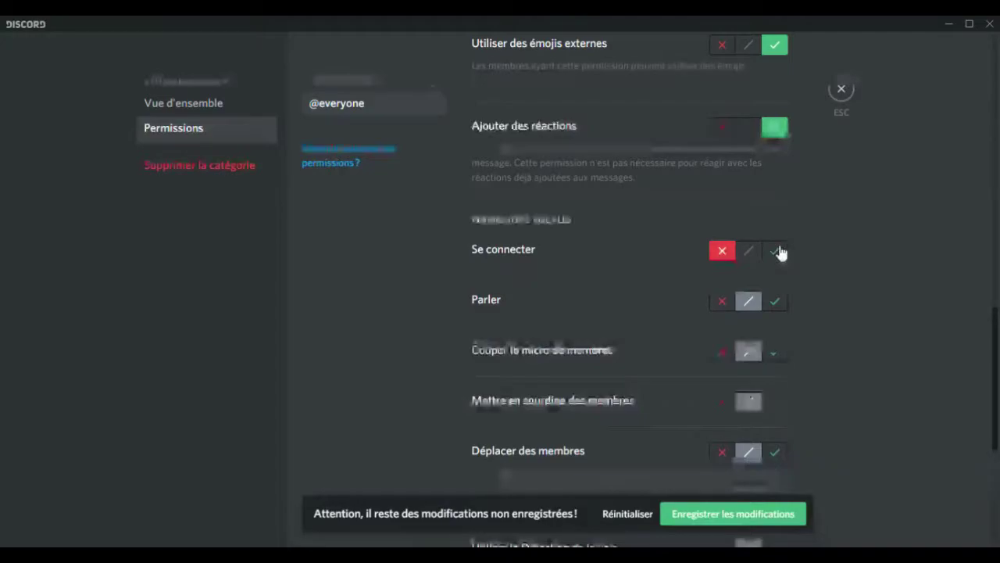
pyautogui.scroll(-2, 779, 250)
pyautogui.click(778, 109)
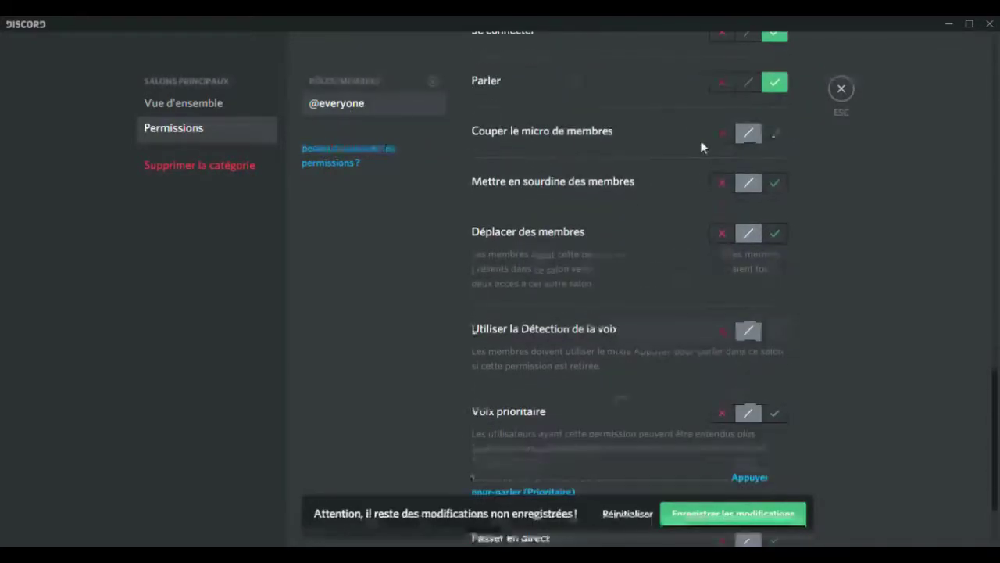
pyautogui.click(720, 133)
pyautogui.click(722, 182)
pyautogui.click(722, 234)
pyautogui.scroll(-2, 722, 234)
pyautogui.click(777, 266)
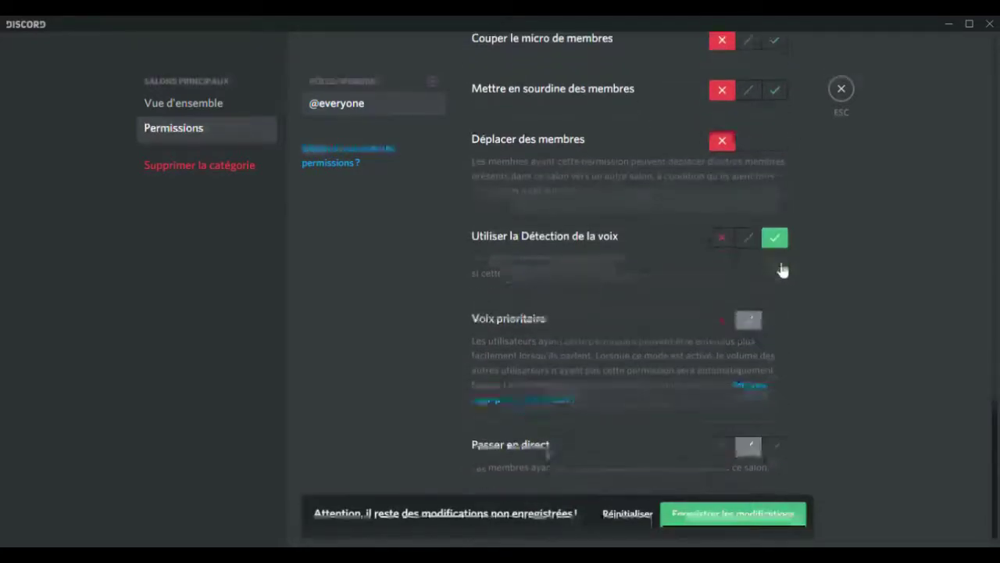
pyautogui.click(749, 513)
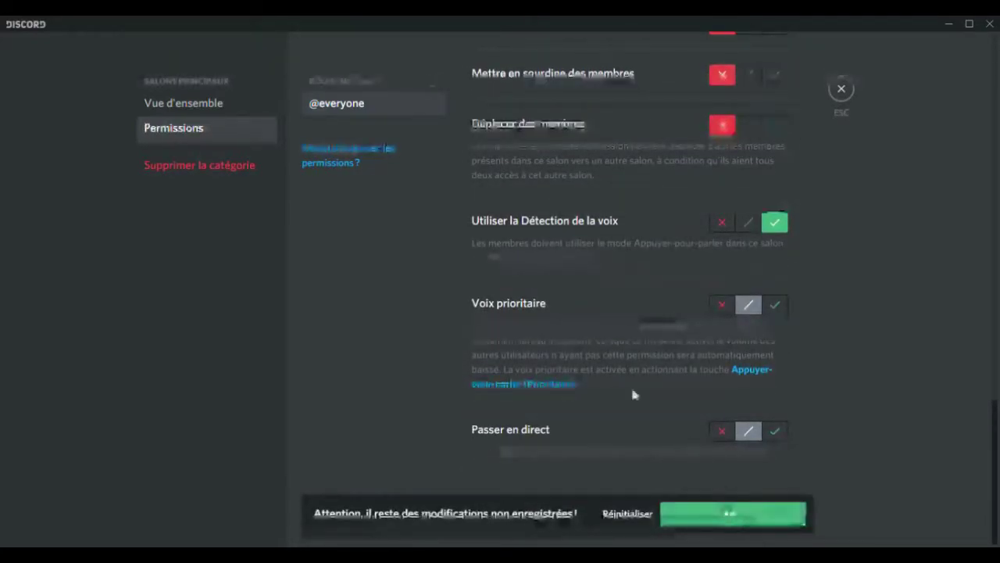
# Add the Modérateur role to the category and allow it Passer en direct, Utiliser la Détection de la voix and Voix prioritaire.
pyautogui.click(433, 82)
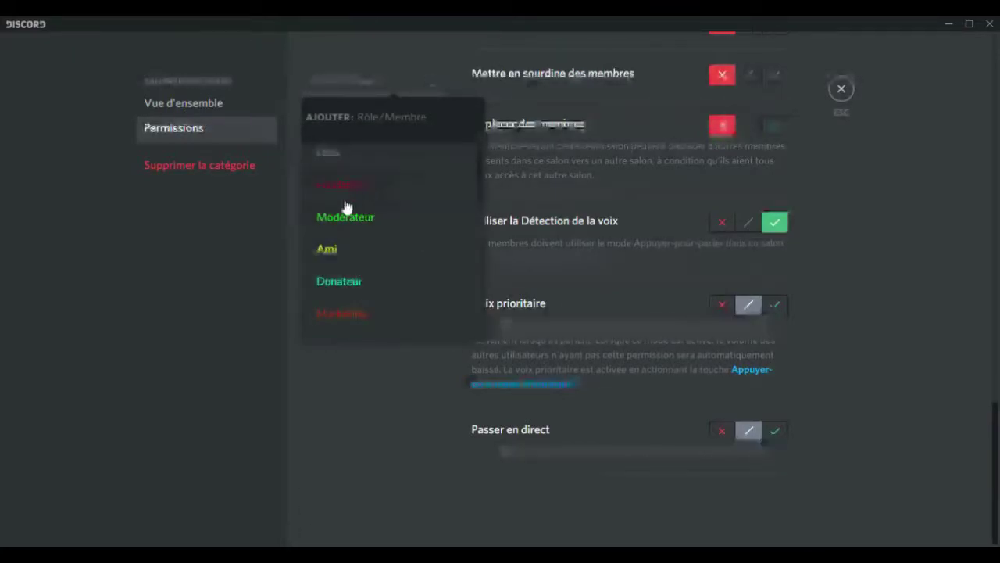
pyautogui.click(341, 224)
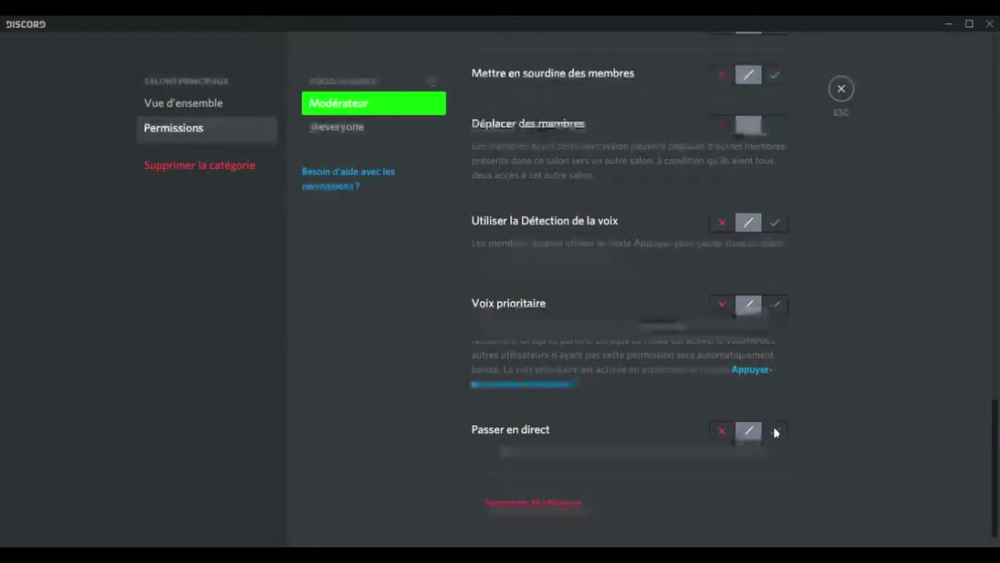
pyautogui.click(774, 431)
pyautogui.click(775, 223)
pyautogui.click(775, 304)
# Allow Modérateur to connect, speak, and mute, deafen and move members in the category's voice permissions.
pyautogui.scroll(2, 776, 309)
pyautogui.click(774, 271)
pyautogui.click(776, 222)
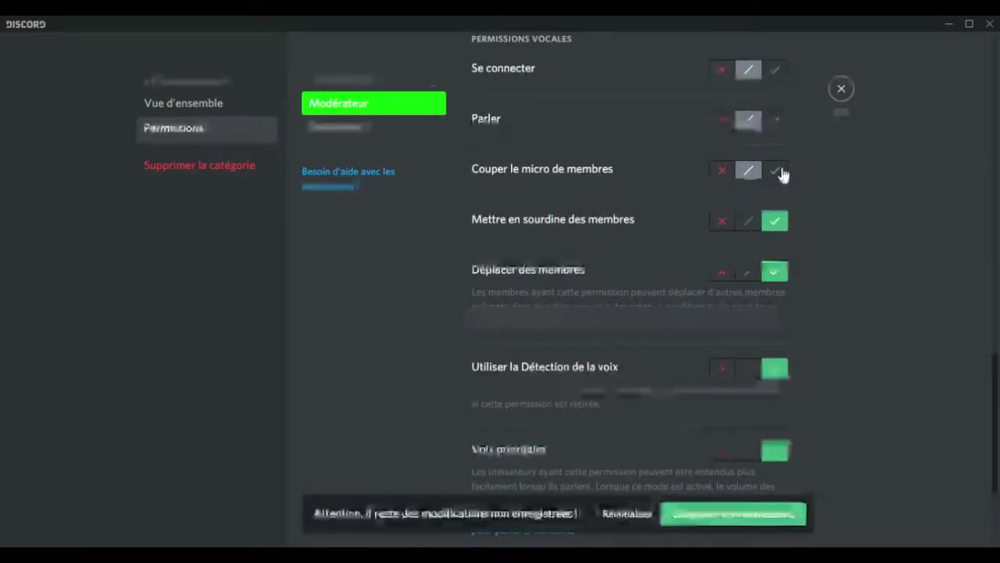
pyautogui.click(776, 119)
pyautogui.click(774, 69)
pyautogui.scroll(-1, 766, 196)
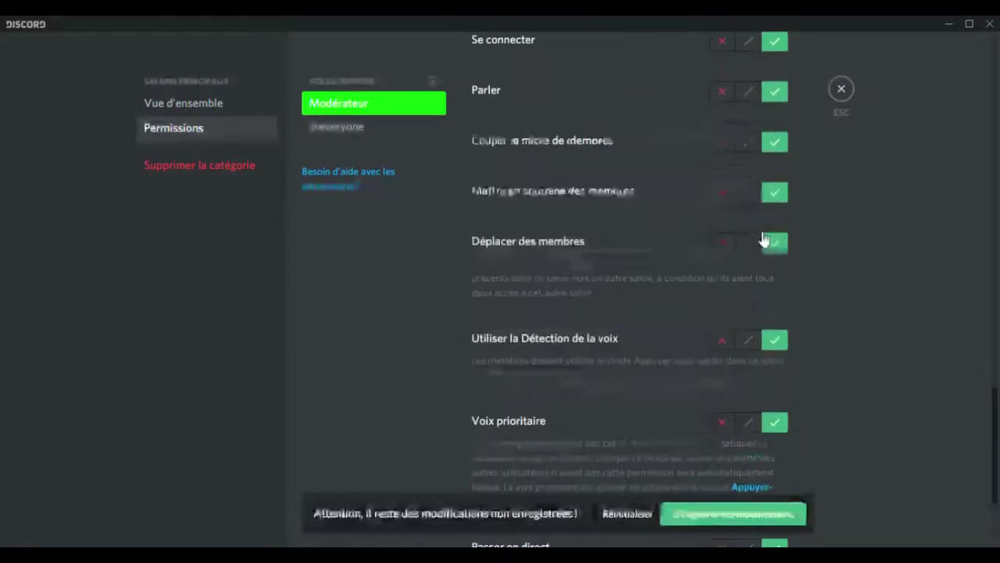
# Allow Modérateur the text permission Utiliser des émojis externes and deny Mentionner tout le monde for the category.
pyautogui.scroll(3, 763, 239)
pyautogui.scroll(-2, 765, 237)
pyautogui.scroll(5, 743, 250)
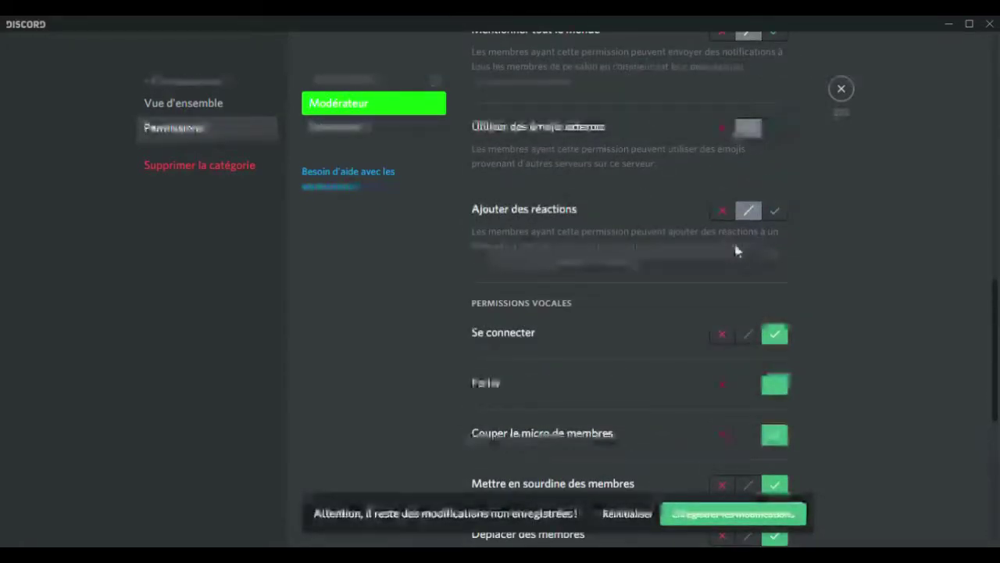
pyautogui.click(776, 273)
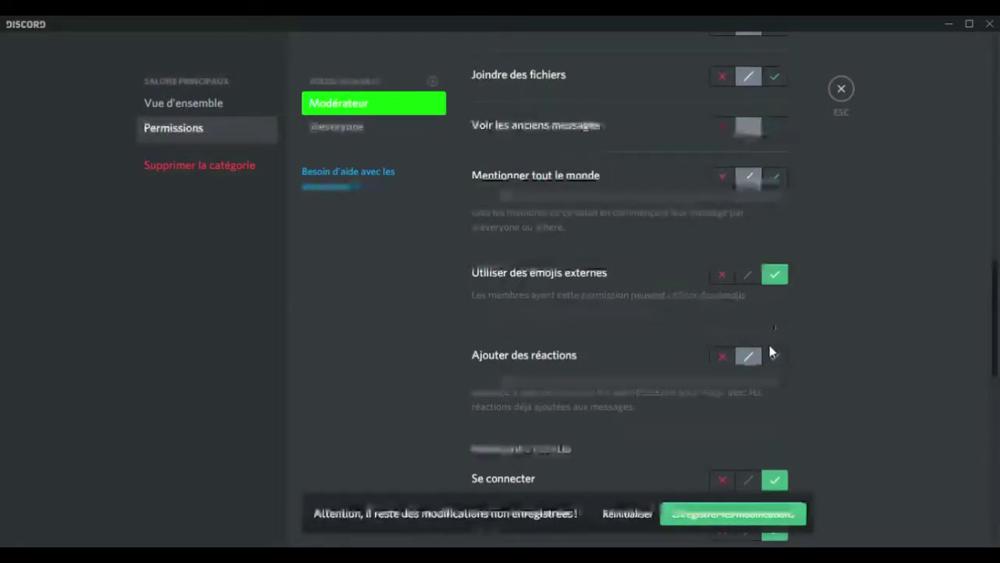
pyautogui.scroll(3, 751, 328)
pyautogui.click(720, 322)
pyautogui.scroll(1, 751, 344)
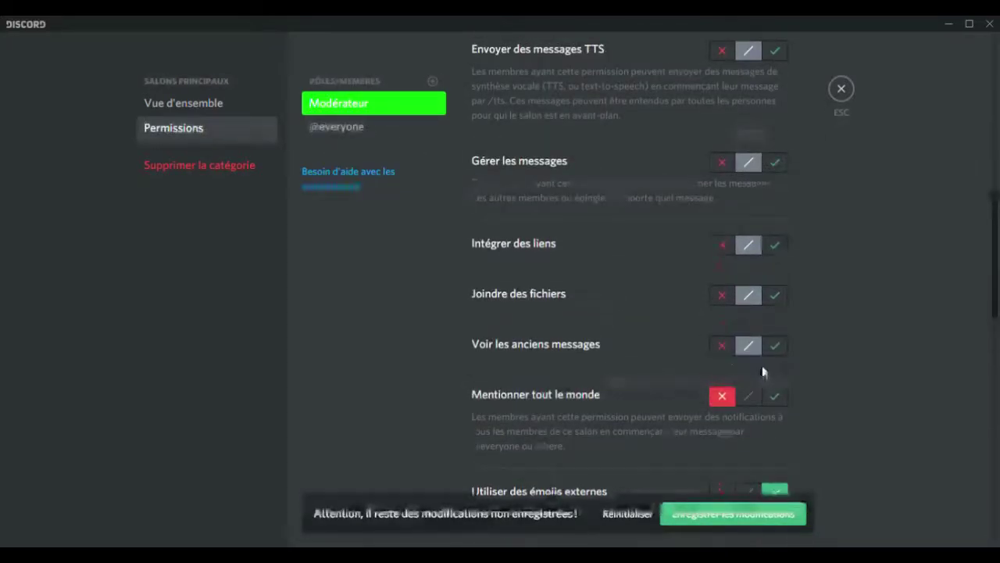
# Allow Modérateur Voir les anciens messages, Joindre des fichiers, Intégrer des liens, Gérer les messages and Envoyer des messages, and deny Envoyer des messages TTS.
pyautogui.click(781, 346)
pyautogui.click(779, 295)
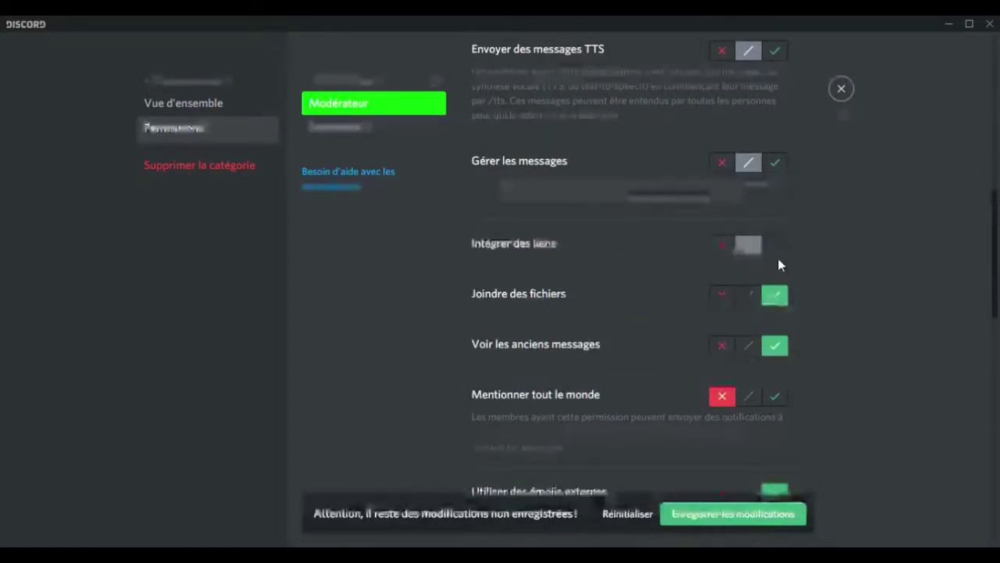
pyautogui.click(776, 245)
pyautogui.scroll(3, 750, 196)
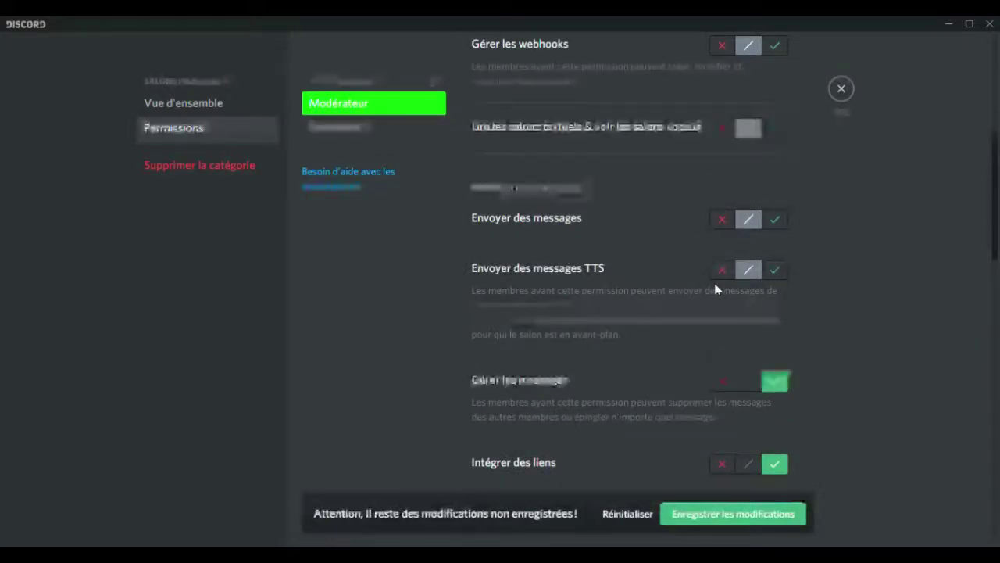
pyautogui.click(722, 272)
pyautogui.click(774, 219)
# Allow Modérateur to read channels, deny creating invitations and managing the channel, permissions and webhooks, save the changes, and leave the category settings.
pyautogui.scroll(3, 786, 232)
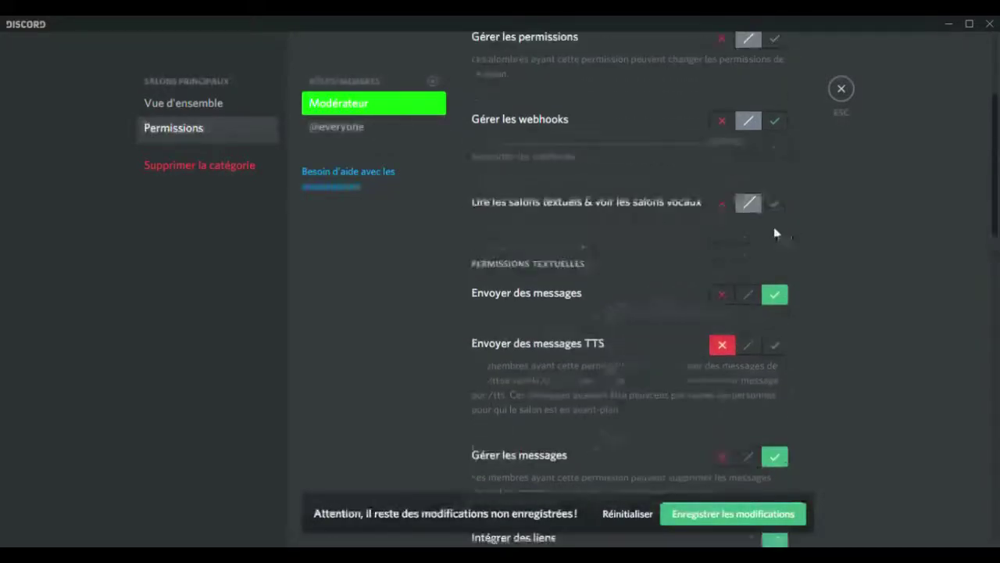
pyautogui.scroll(1, 741, 320)
pyautogui.click(720, 324)
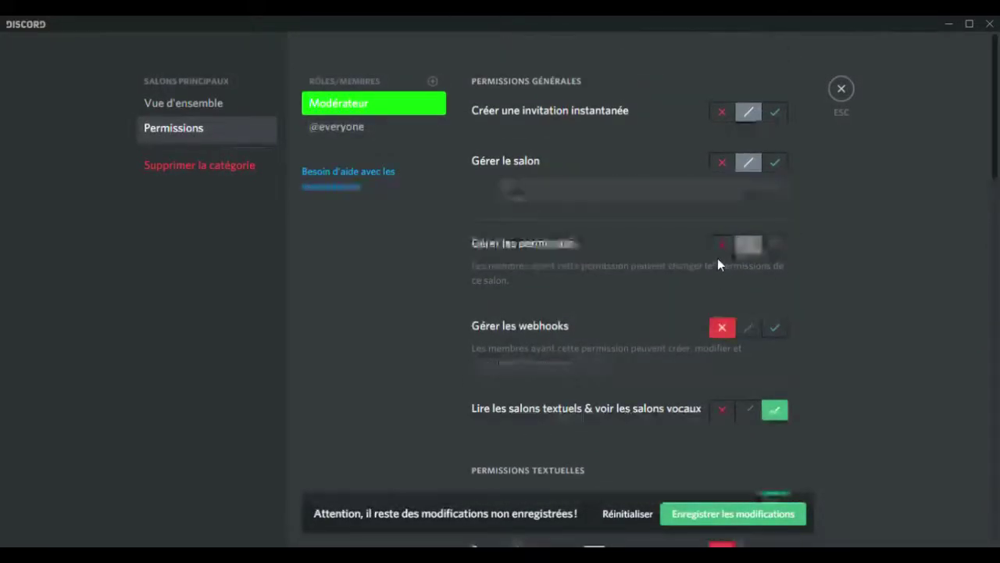
pyautogui.click(722, 113)
pyautogui.click(722, 245)
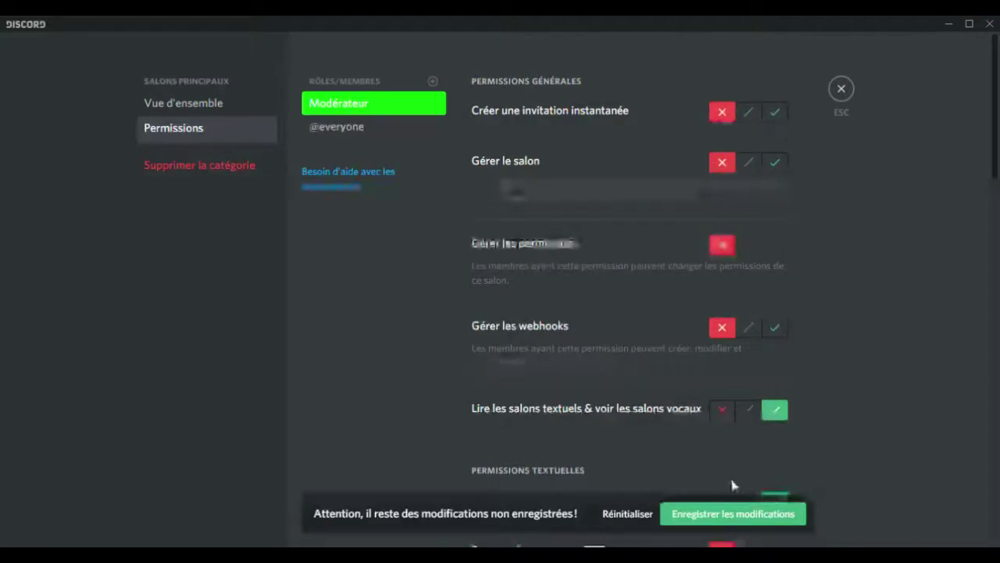
pyautogui.click(732, 513)
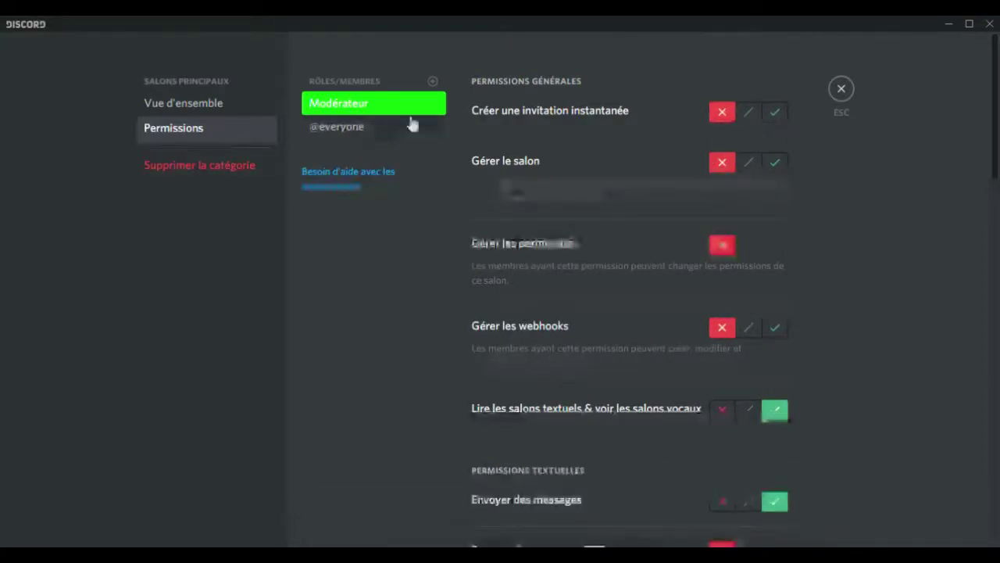
pyautogui.click(842, 91)
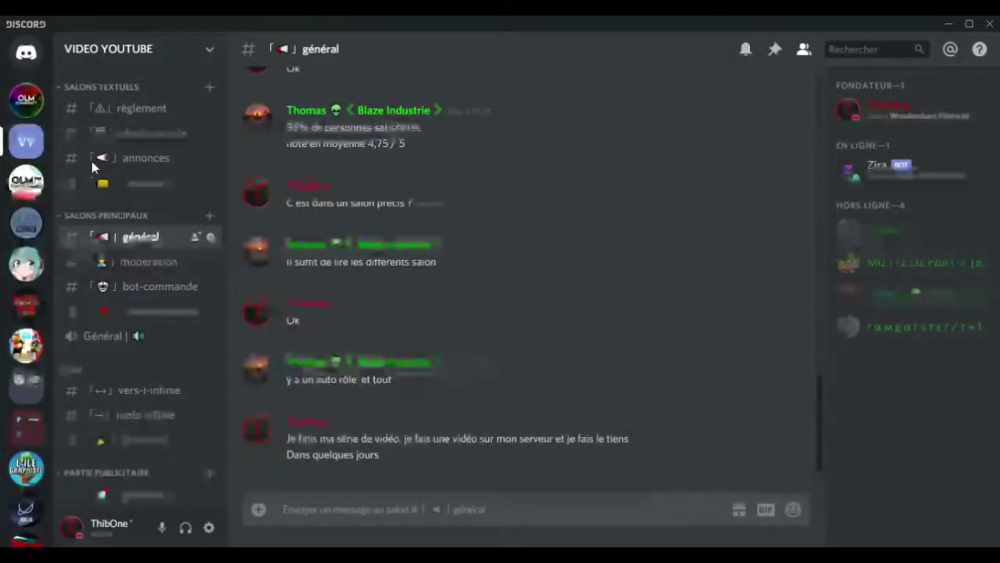
# Check whether the permissions of the général and bot-commande channels are synchronised with the Salons principaux category.
pyautogui.rightClick(125, 246)
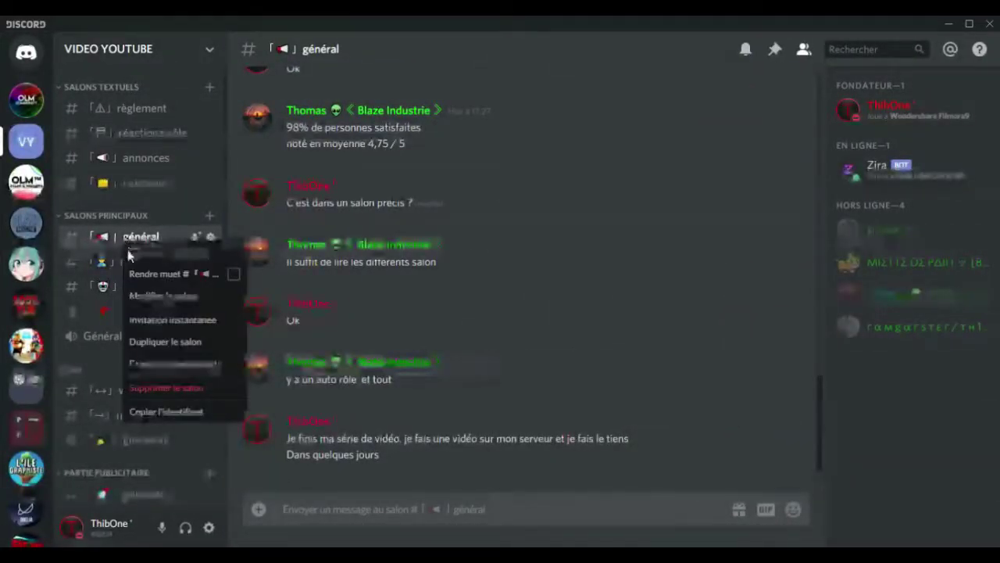
pyautogui.click(168, 297)
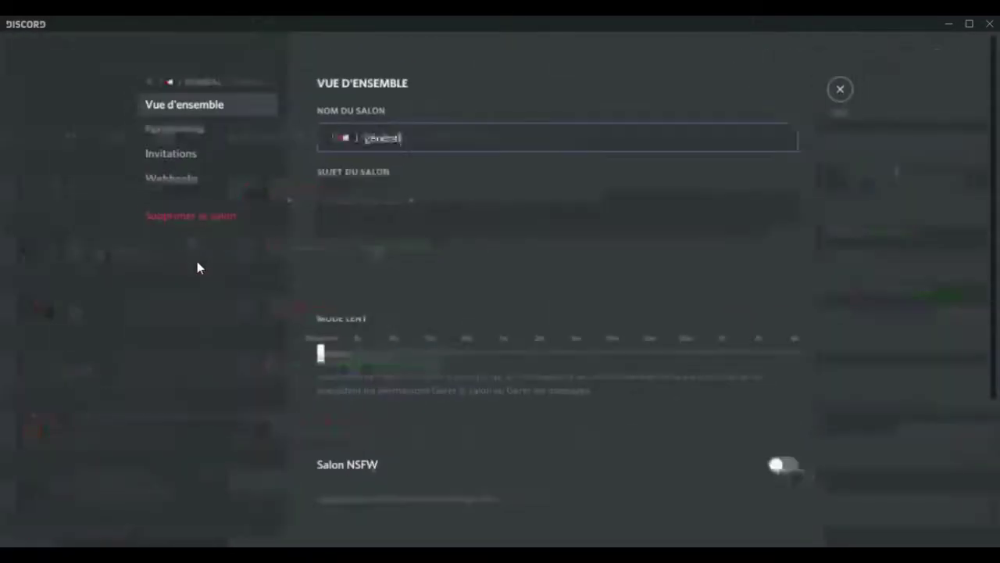
pyautogui.click(212, 129)
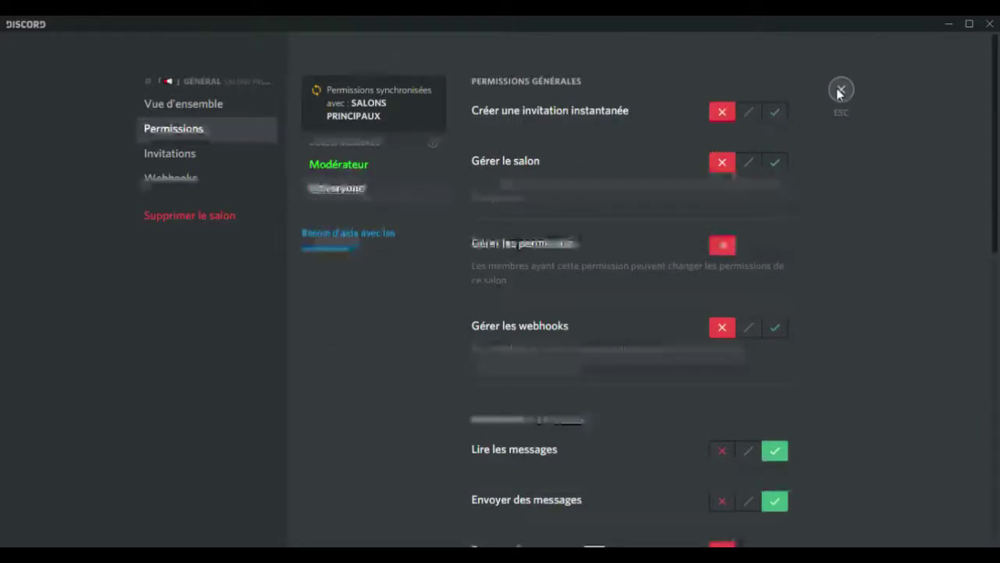
pyautogui.click(841, 91)
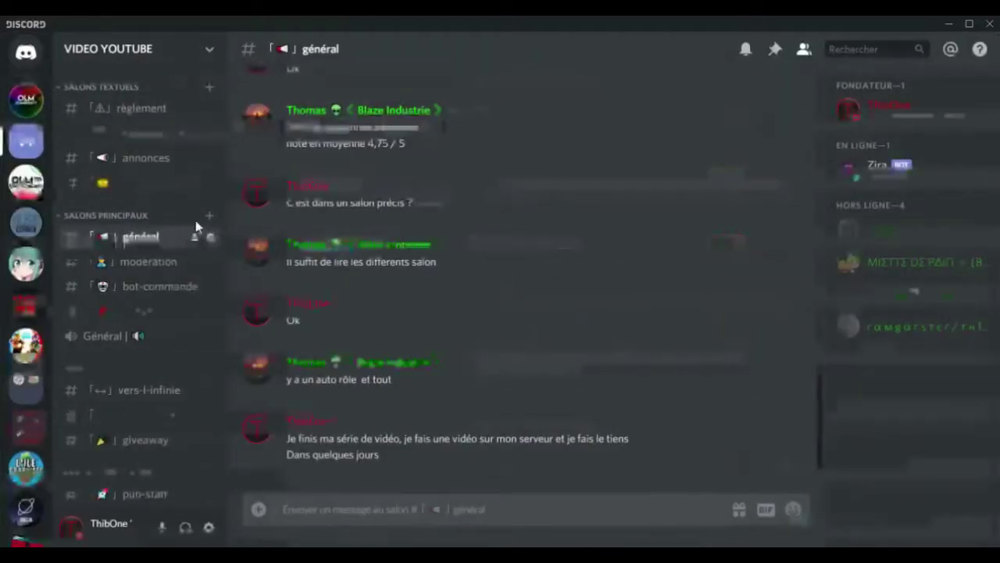
pyautogui.rightClick(120, 291)
pyautogui.click(155, 342)
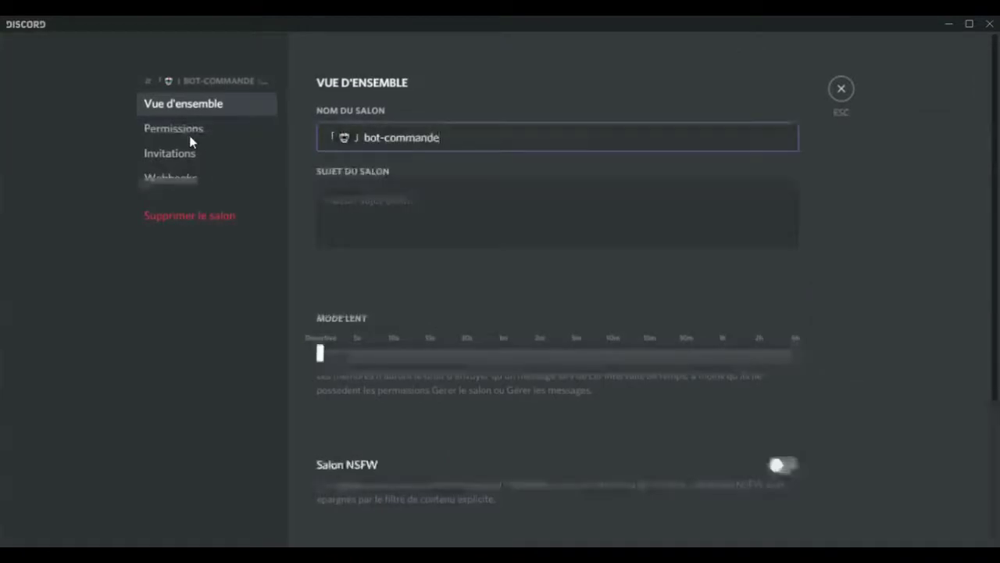
pyautogui.click(187, 131)
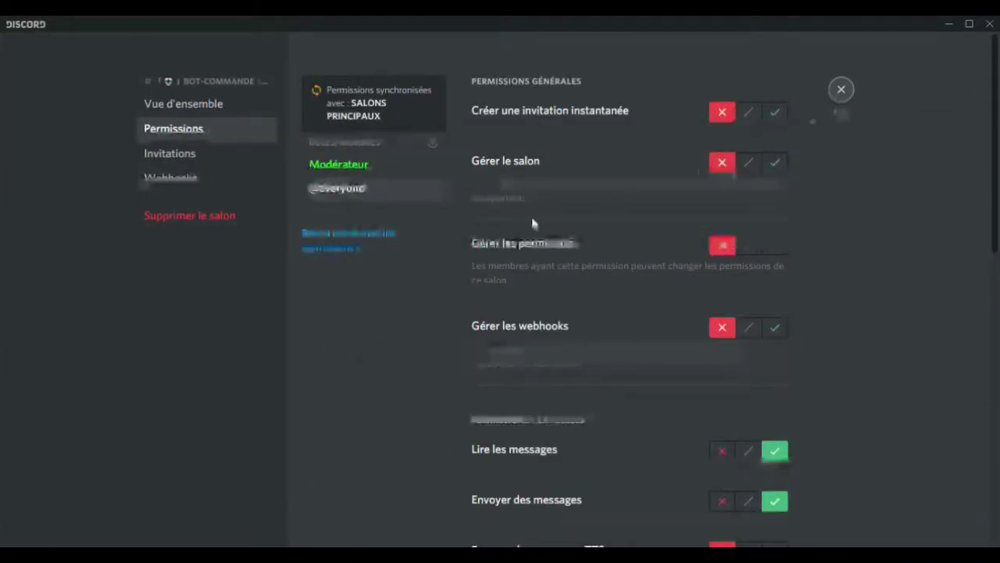
pyautogui.press('Escape')
pyautogui.rightClick(138, 312)
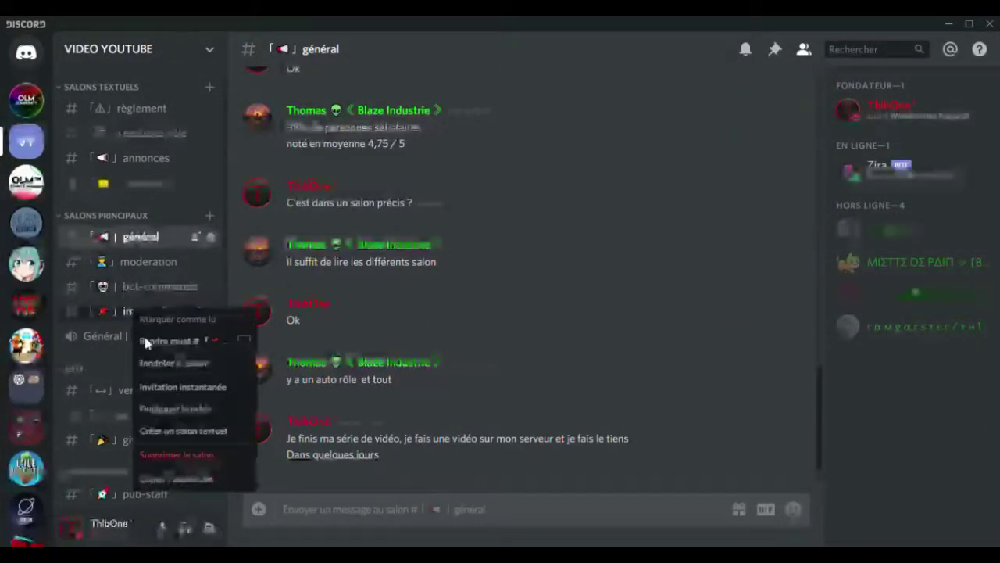
pyautogui.click(151, 364)
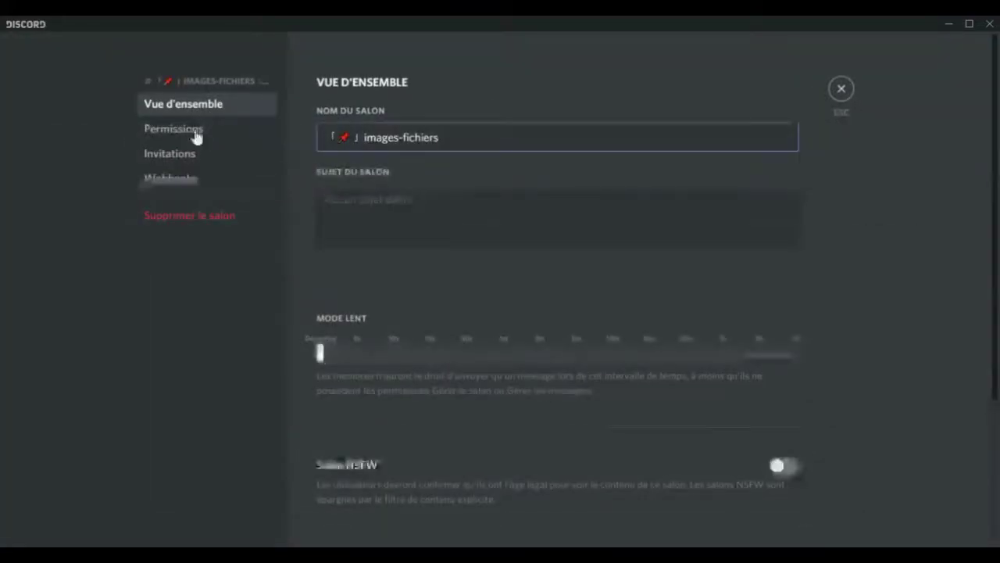
pyautogui.click(196, 133)
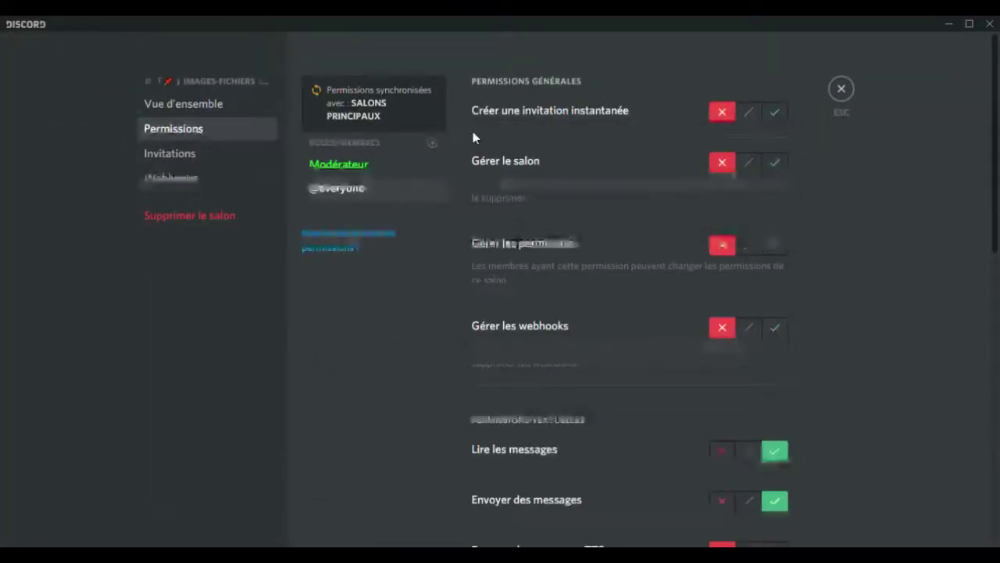
pyautogui.scroll(-3, 681, 305)
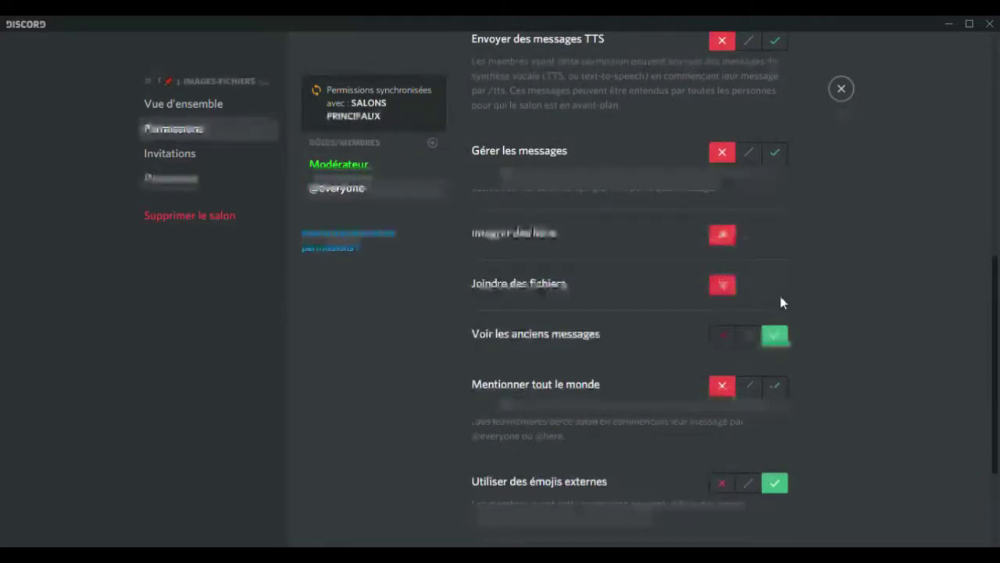
pyautogui.click(776, 286)
pyautogui.click(774, 236)
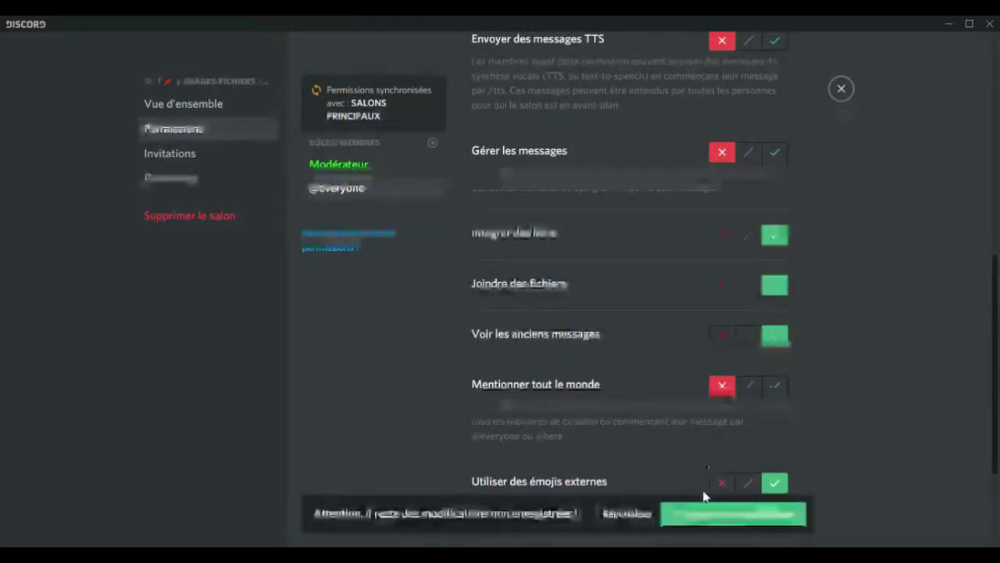
pyautogui.click(706, 513)
pyautogui.click(390, 196)
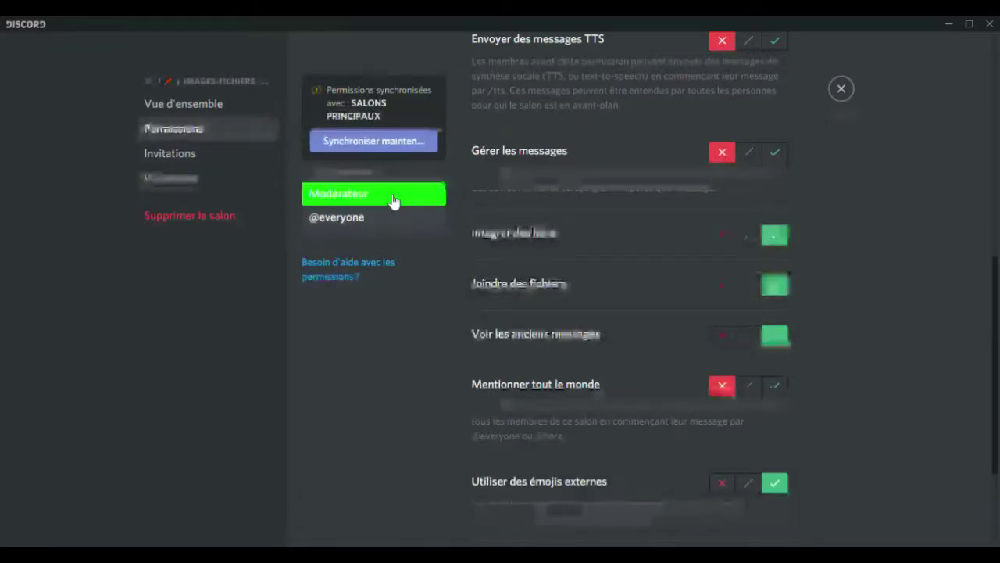
pyautogui.click(840, 90)
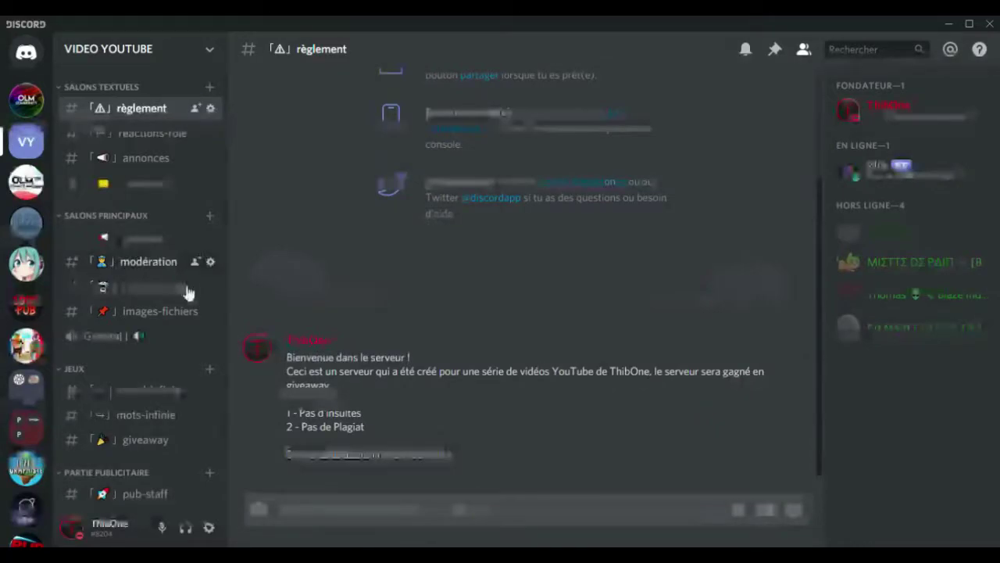
# Check the permissions of the Général voice channel against its category.
pyautogui.scroll(-1, 149, 304)
pyautogui.rightClick(136, 277)
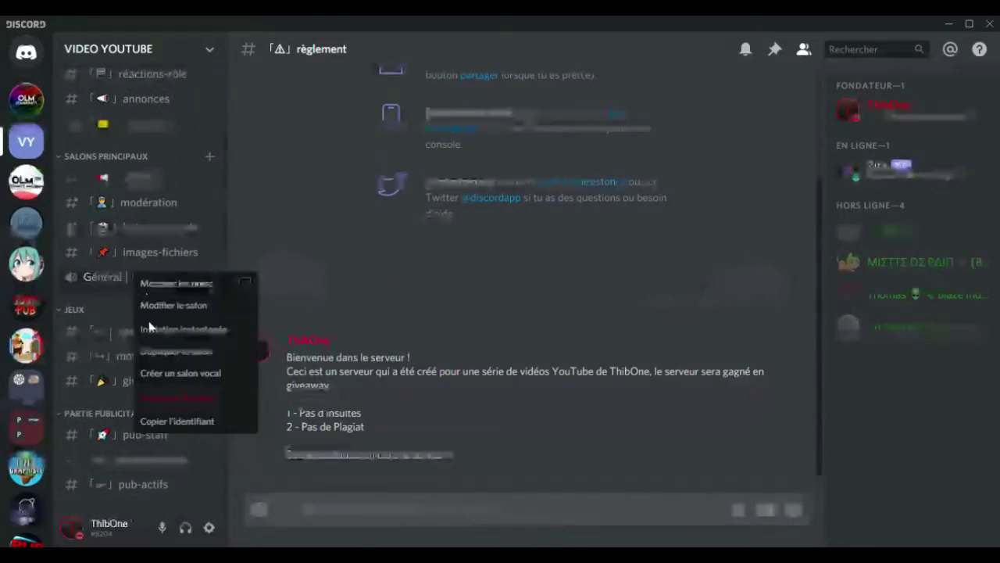
pyautogui.click(166, 306)
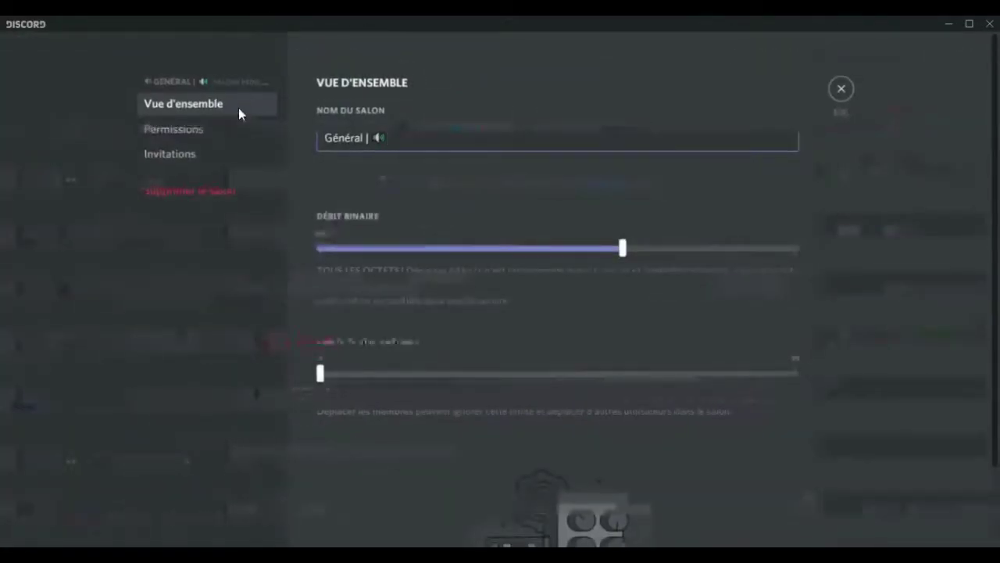
pyautogui.click(191, 131)
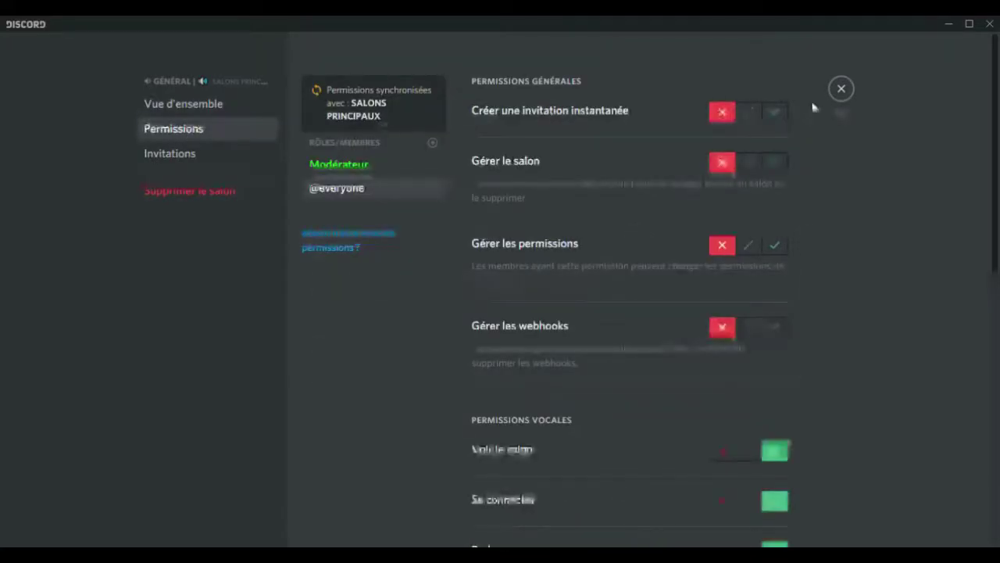
pyautogui.click(842, 89)
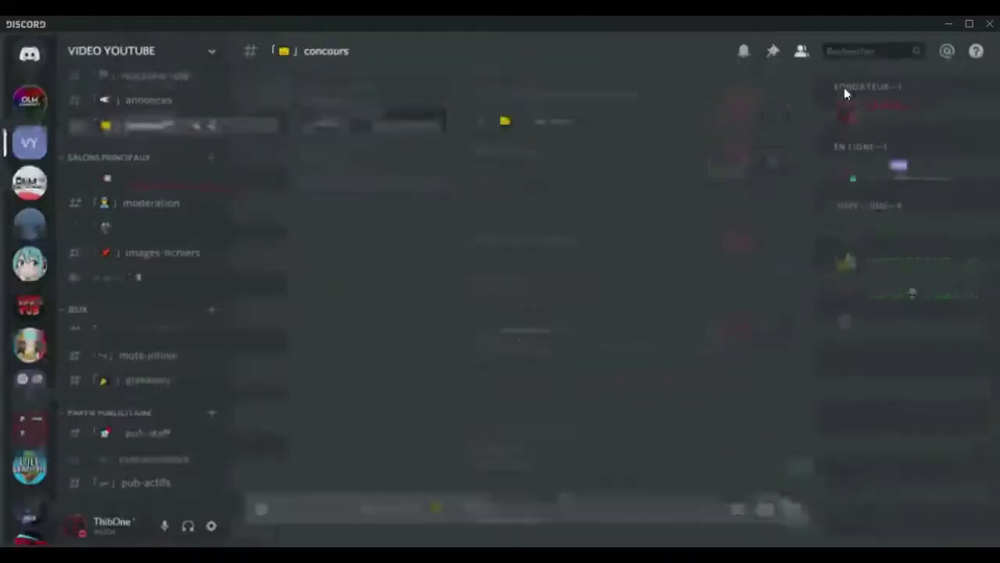
pyautogui.rightClick(102, 311)
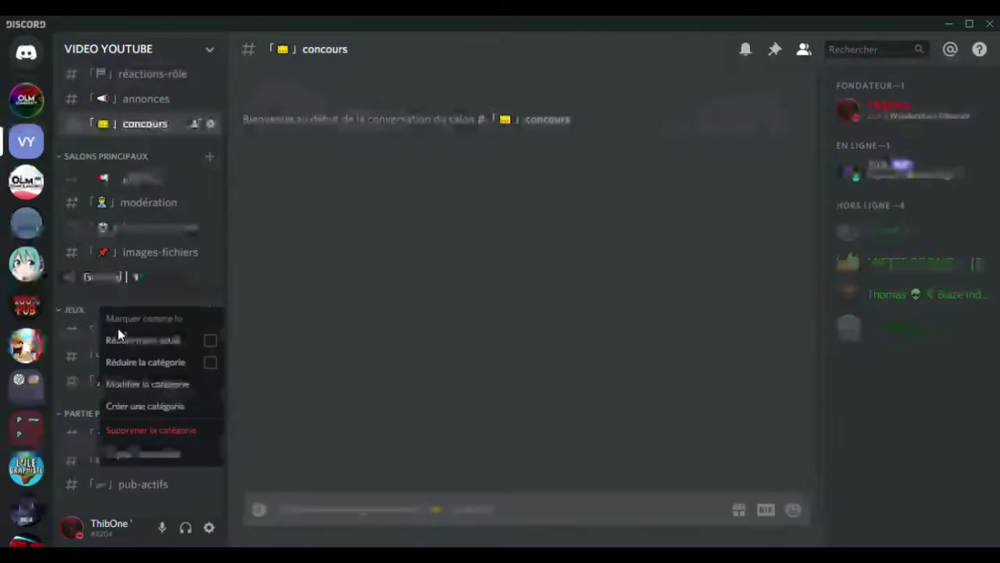
pyautogui.click(137, 385)
pyautogui.click(210, 128)
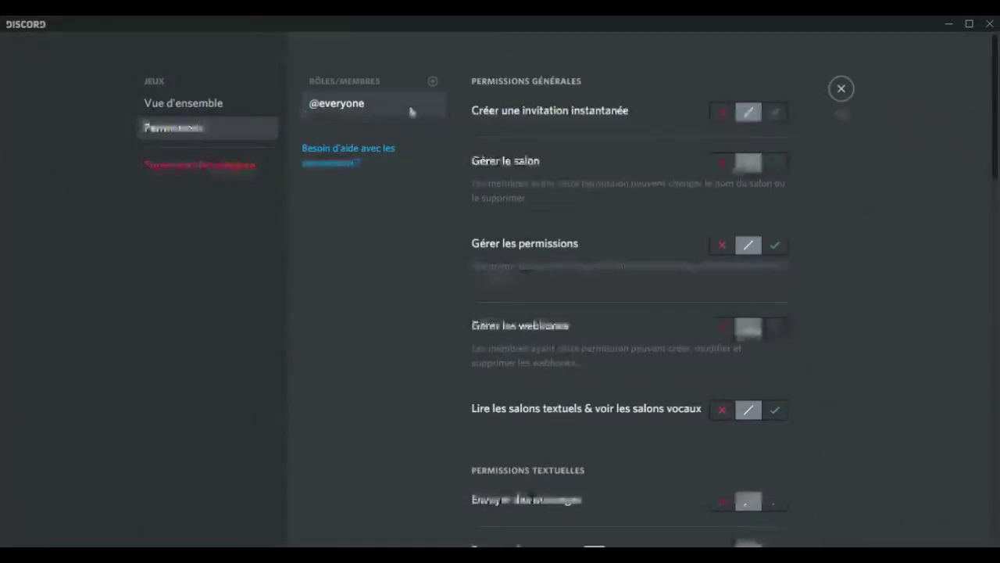
pyautogui.click(722, 112)
pyautogui.click(722, 163)
pyautogui.click(722, 244)
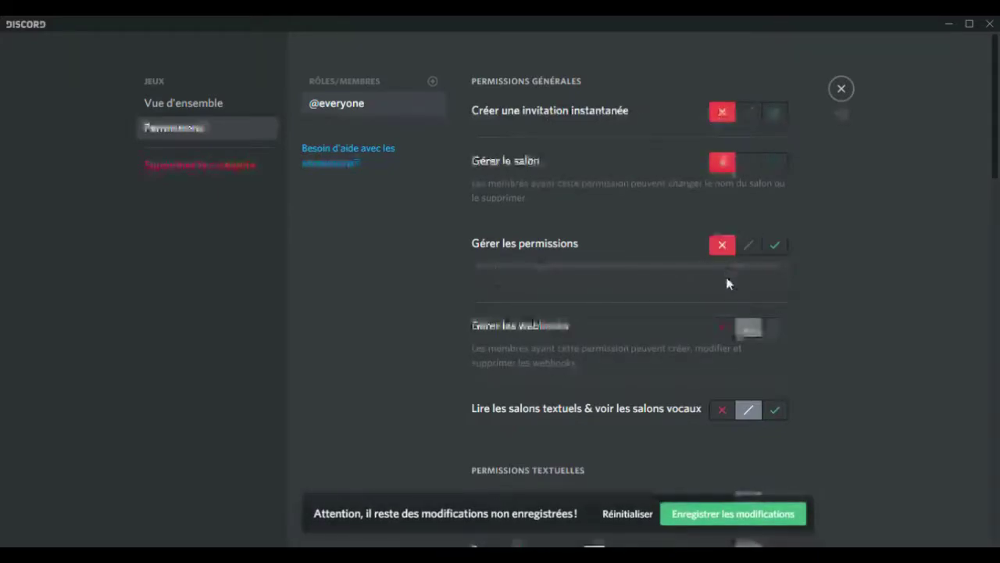
pyautogui.click(732, 326)
pyautogui.click(776, 411)
pyautogui.scroll(-2, 732, 295)
pyautogui.click(775, 354)
pyautogui.scroll(-3, 725, 271)
pyautogui.click(722, 188)
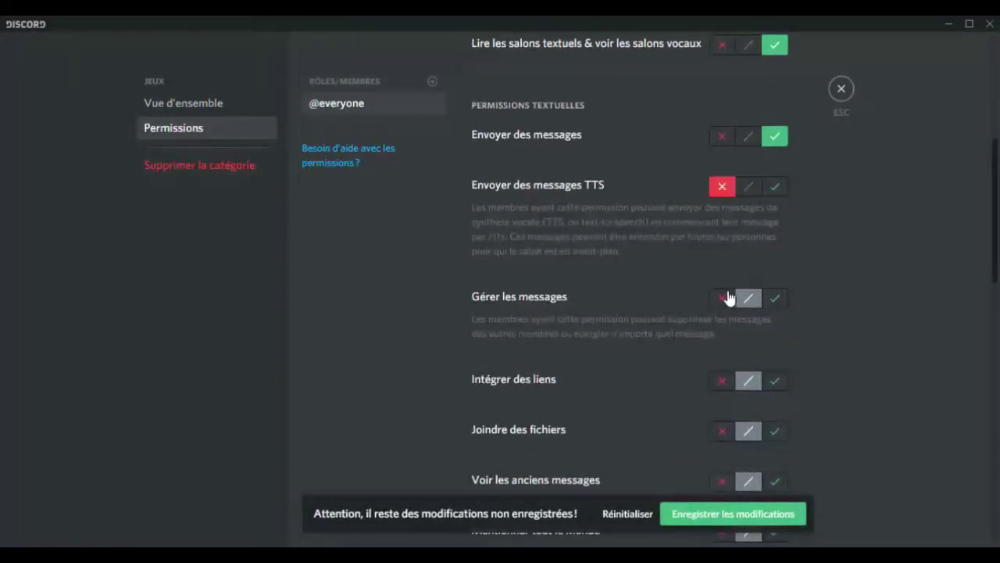
pyautogui.click(724, 298)
pyautogui.scroll(-2, 762, 272)
pyautogui.click(775, 235)
pyautogui.click(776, 284)
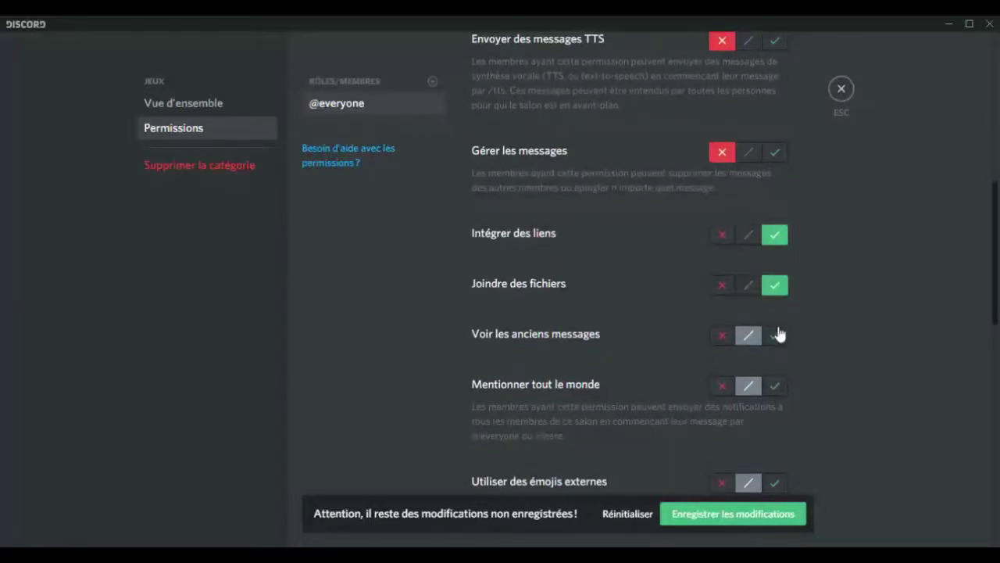
pyautogui.click(775, 335)
pyautogui.click(724, 383)
pyautogui.scroll(-4, 765, 272)
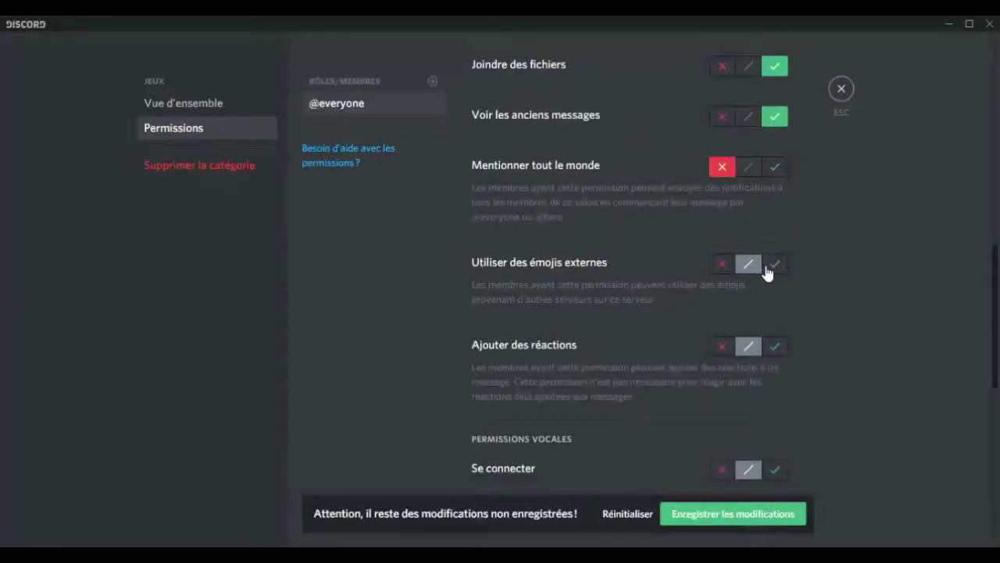
pyautogui.click(775, 191)
pyautogui.click(776, 273)
pyautogui.scroll(-2, 748, 297)
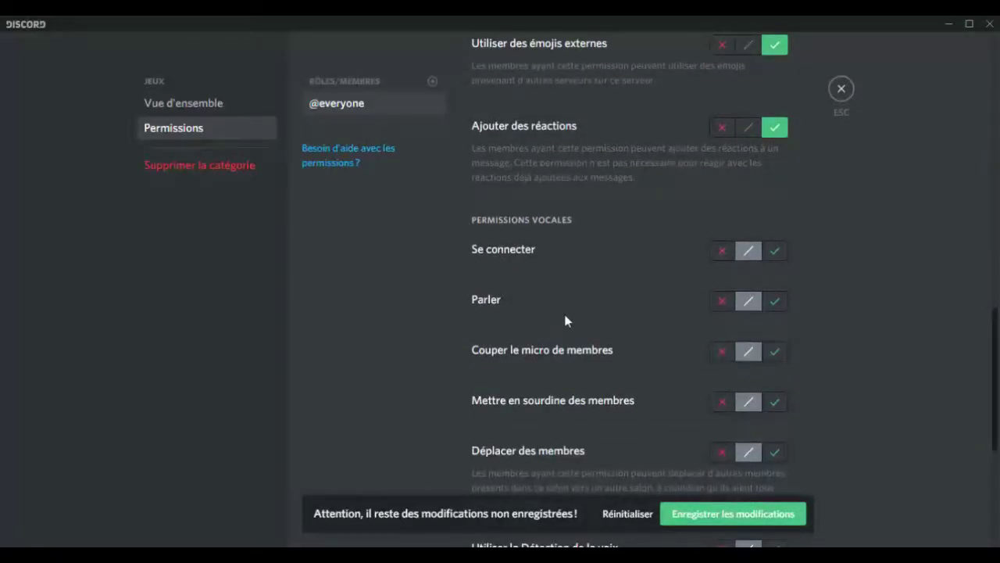
pyautogui.scroll(6, 568, 320)
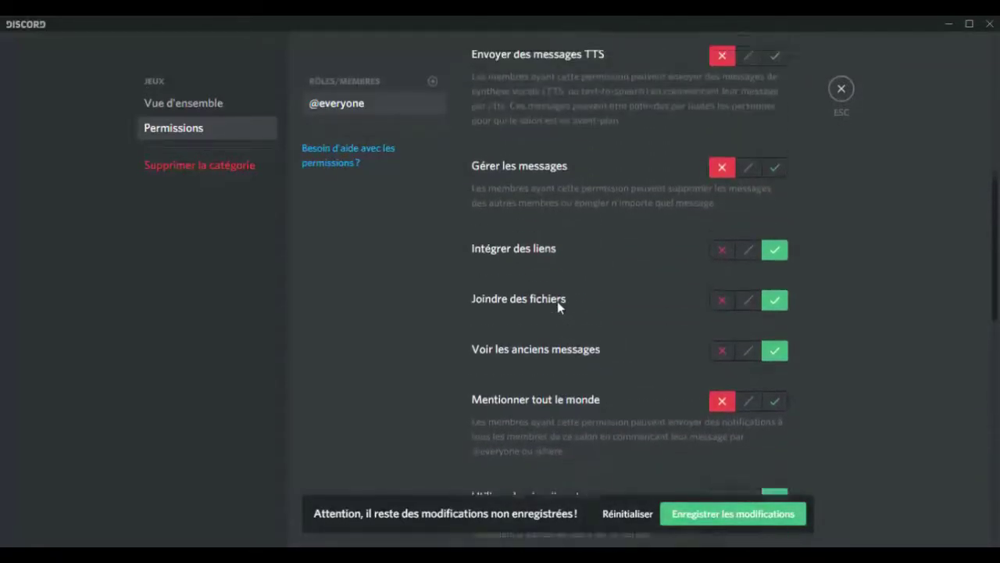
# Add the Modérateur role to the Jeux category, deny it creating invitations and managing the channel, permissions and webhooks, and allow reading and viewing channels.
pyautogui.scroll(3, 557, 301)
pyautogui.click(432, 80)
pyautogui.click(368, 222)
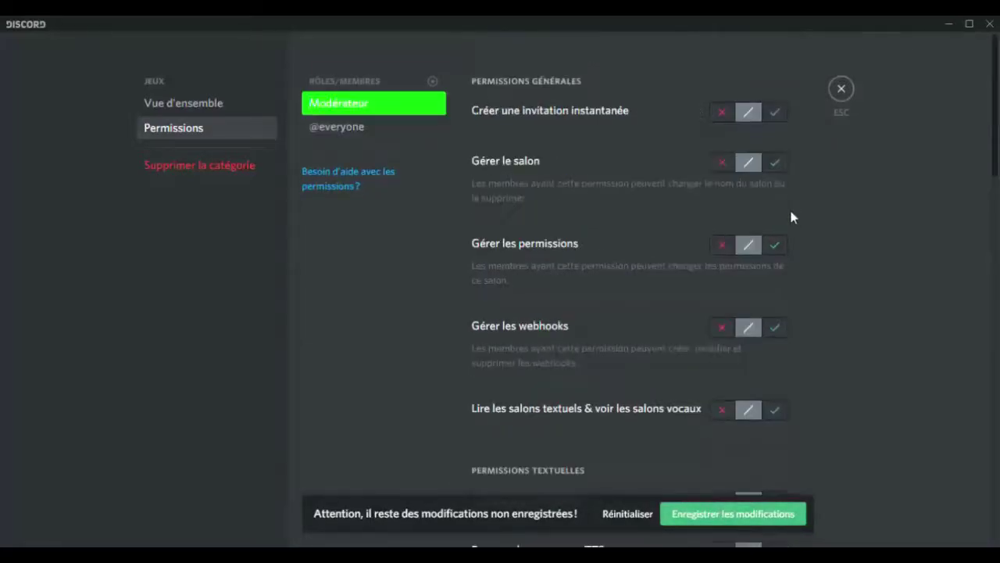
pyautogui.click(721, 112)
pyautogui.click(722, 162)
pyautogui.click(721, 245)
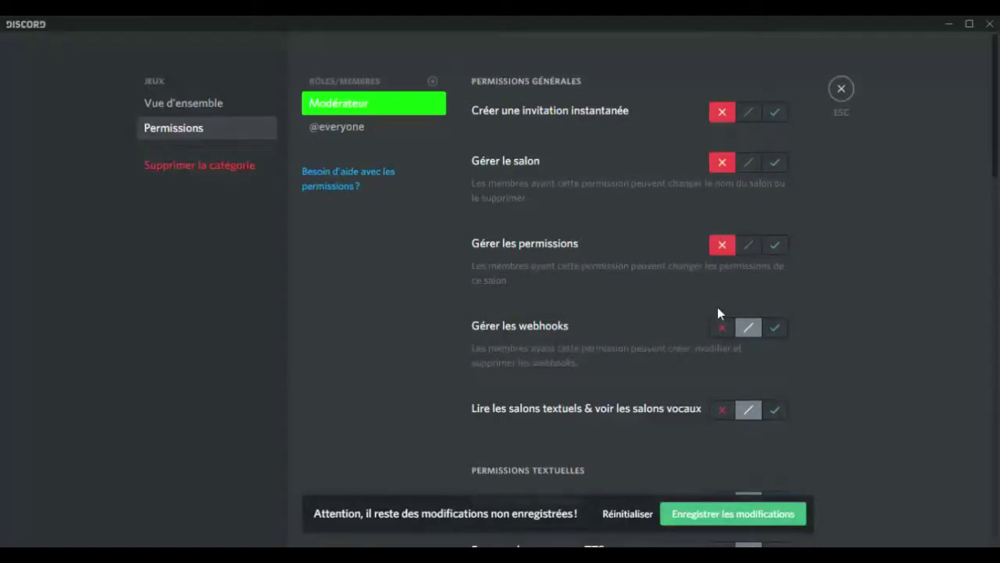
pyautogui.click(721, 327)
pyautogui.scroll(-2, 775, 214)
pyautogui.click(773, 263)
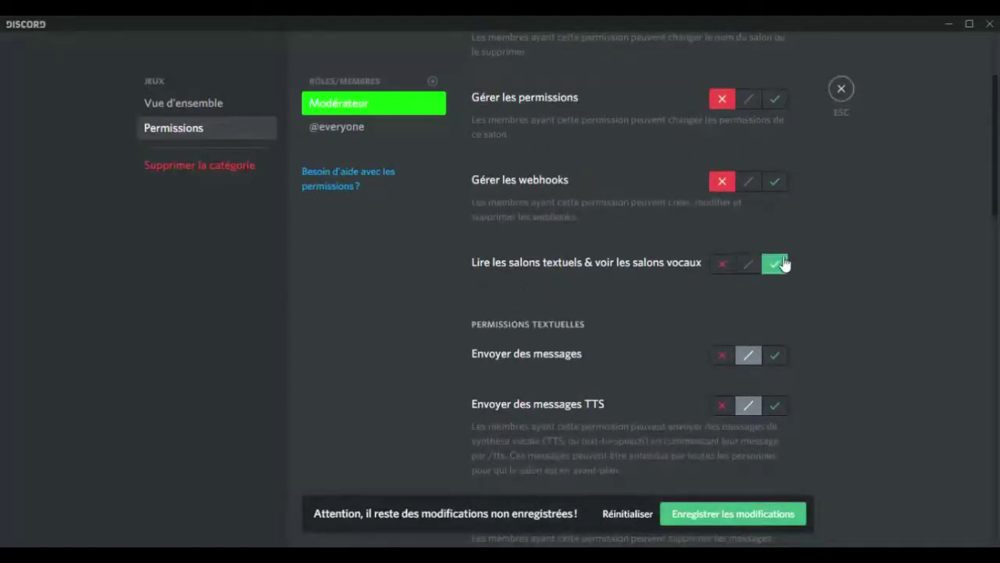
# Allow Modérateur Envoyer des messages and Gérer les messages in the Jeux category, and deny Envoyer des messages TTS.
pyautogui.scroll(-3, 774, 235)
pyautogui.click(778, 141)
pyautogui.click(721, 187)
pyautogui.scroll(-2, 746, 190)
pyautogui.click(772, 152)
# Allow Modérateur Intégrer des liens, Joindre des fichiers and Voir les anciens messages in Jeux, and deny Mentionner tout le monde.
pyautogui.scroll(-1, 754, 172)
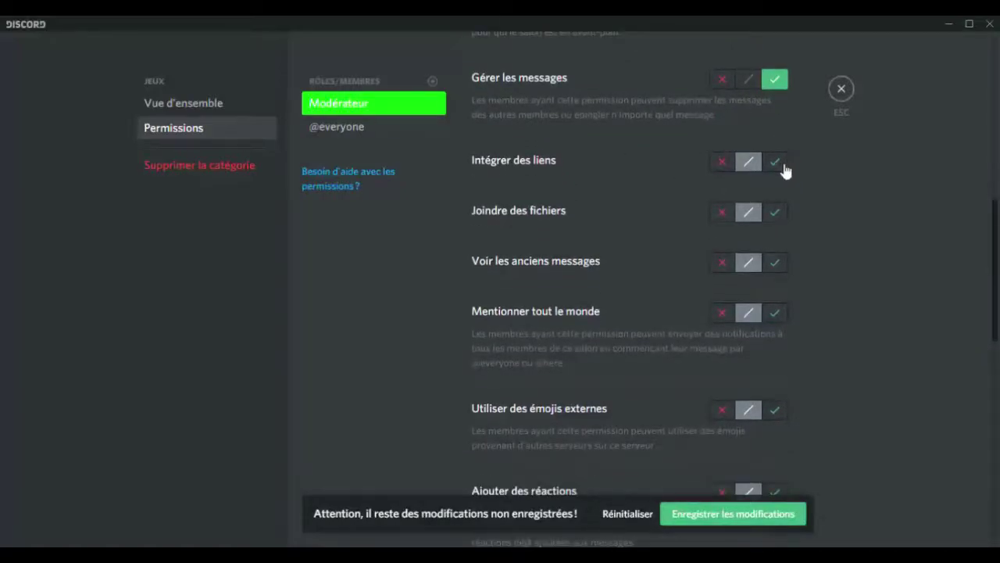
pyautogui.click(777, 162)
pyautogui.click(774, 213)
pyautogui.click(775, 263)
pyautogui.click(723, 313)
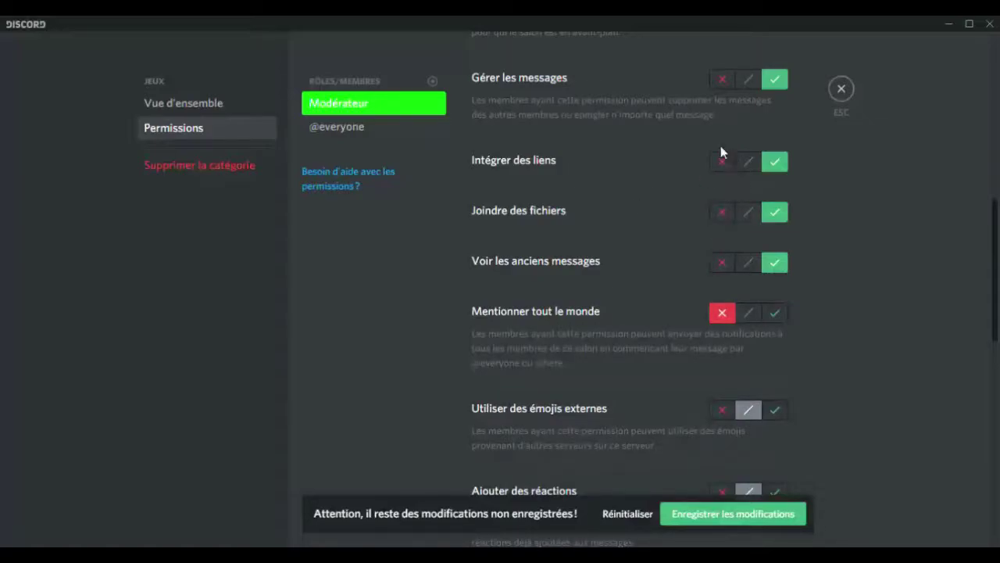
# Allow Modérateur Utiliser des émojis externes and Ajouter des réactions in the Jeux category.
pyautogui.scroll(-3, 759, 209)
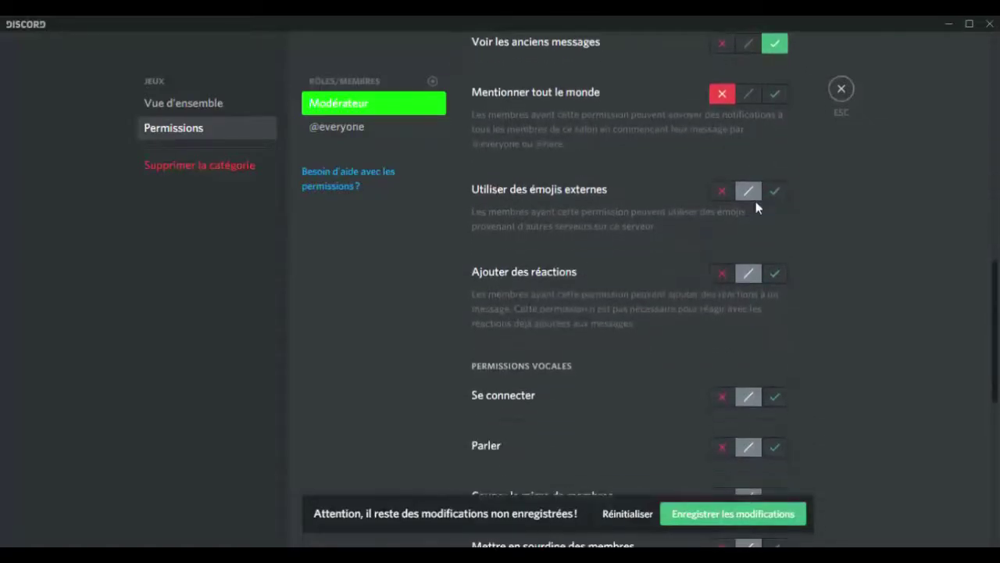
pyautogui.click(779, 192)
pyautogui.click(776, 274)
pyautogui.scroll(3, 782, 283)
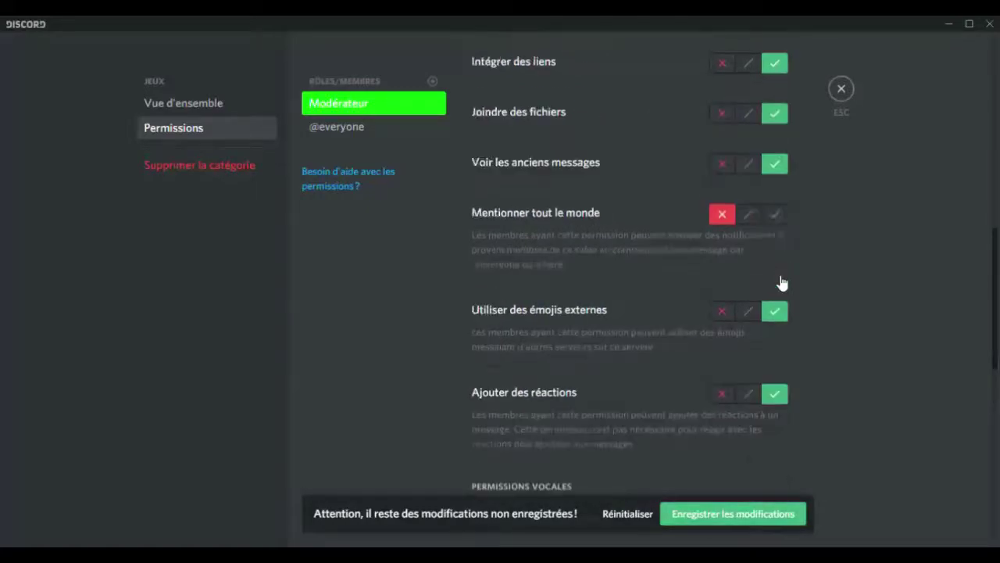
pyautogui.click(387, 125)
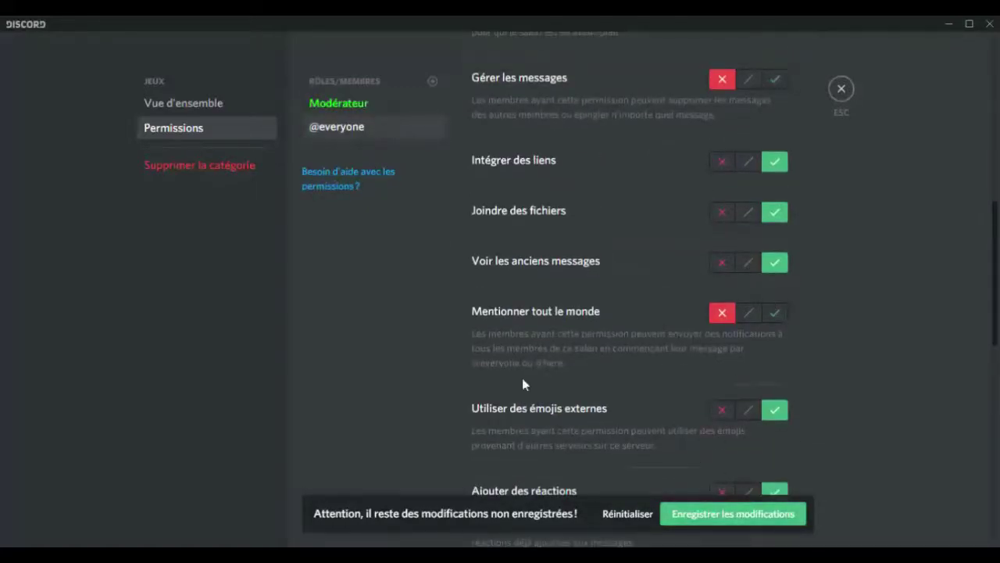
pyautogui.click(765, 523)
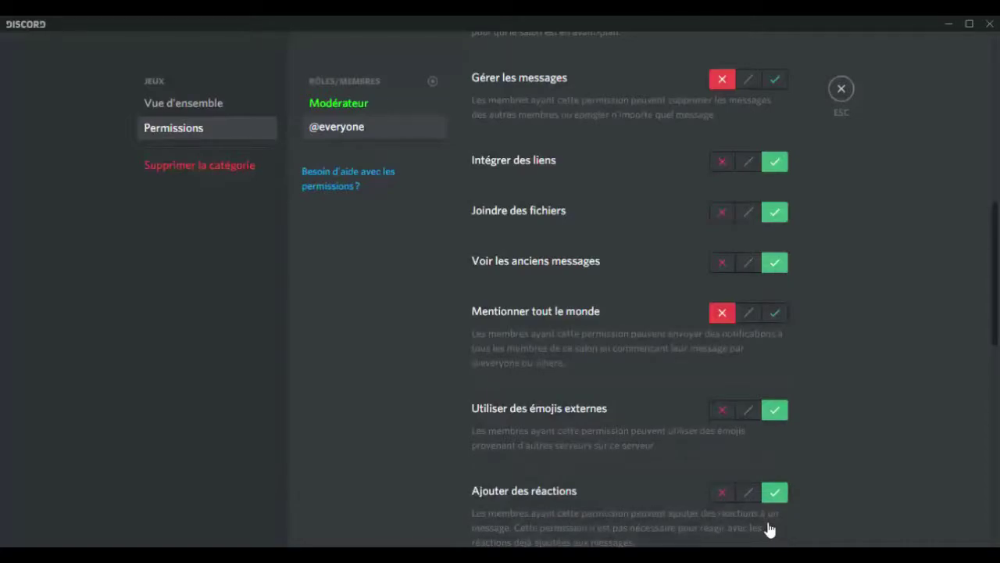
pyautogui.click(841, 89)
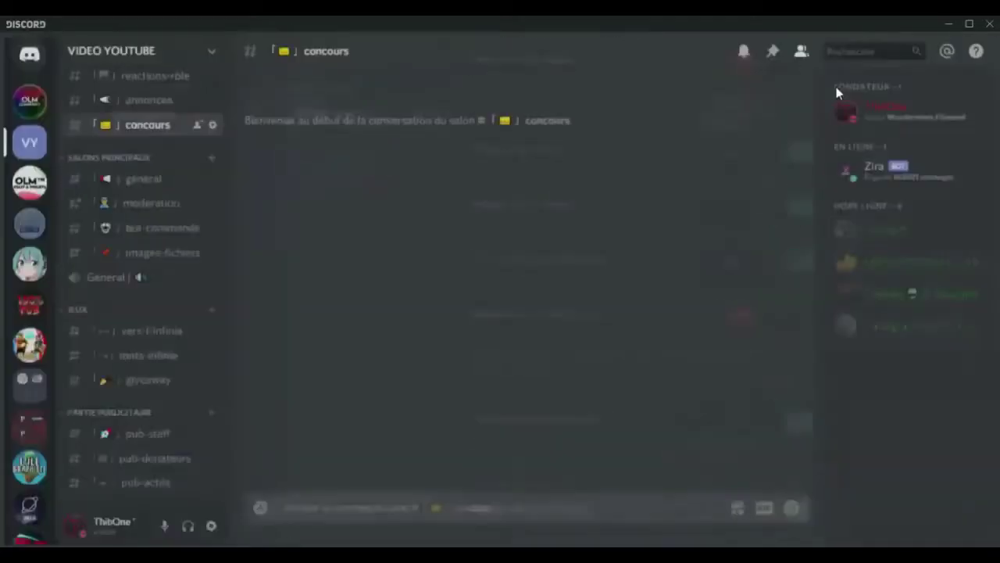
# Check the permissions of the vers-l-infinie, mots-infinie and giveaway channels in the Jeux category.
pyautogui.rightClick(147, 332)
pyautogui.click(178, 395)
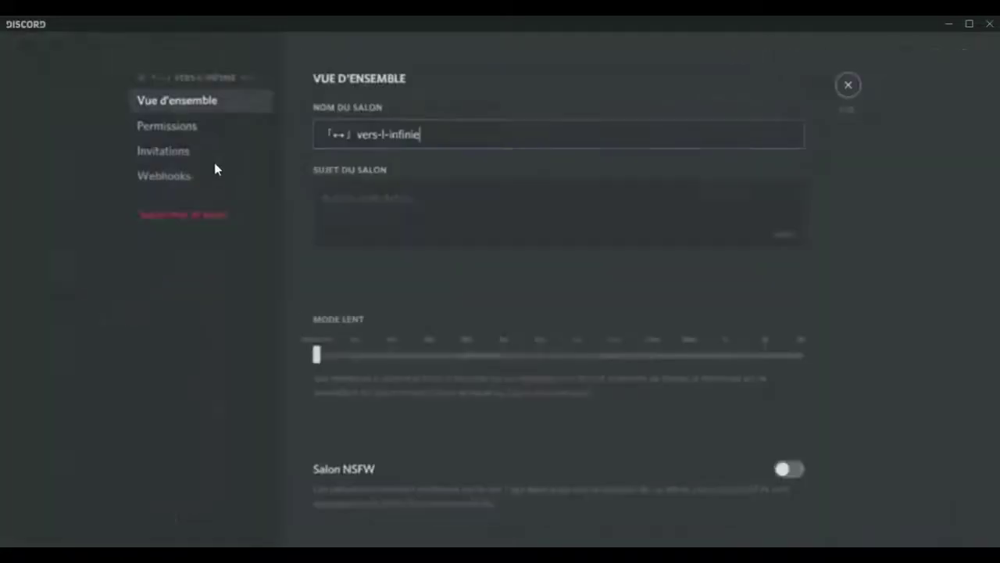
pyautogui.click(180, 131)
pyautogui.click(842, 89)
pyautogui.rightClick(122, 356)
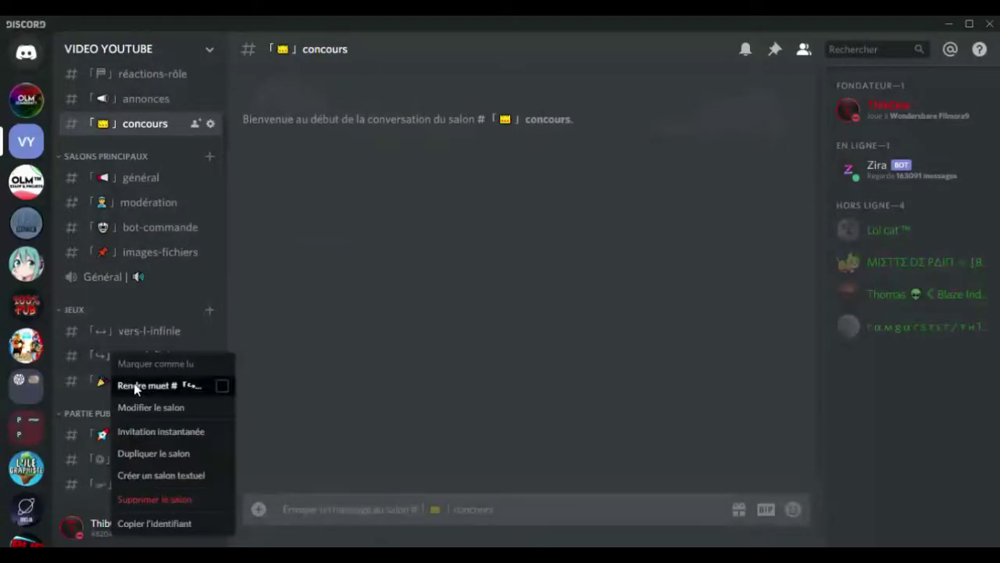
pyautogui.click(135, 406)
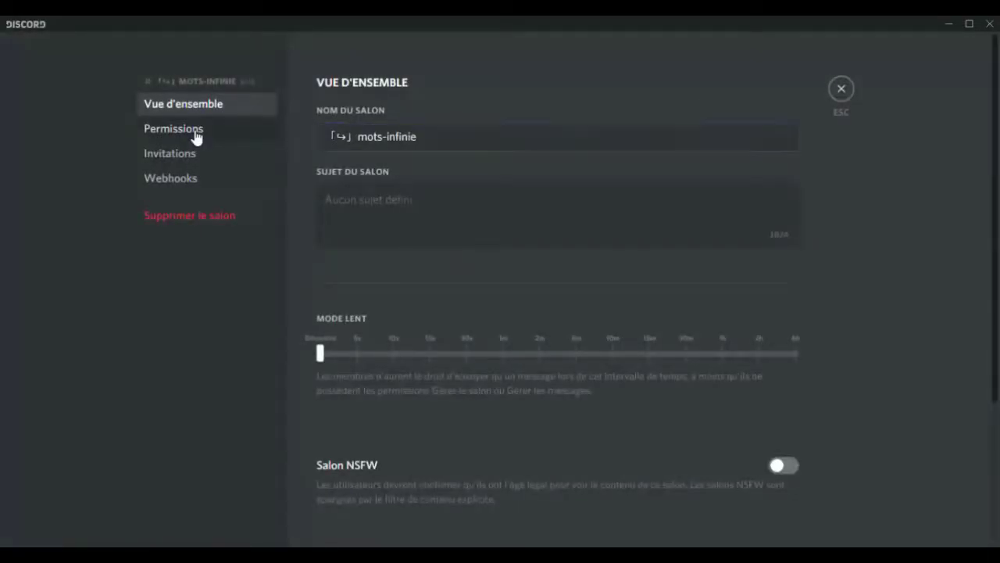
pyautogui.click(196, 138)
pyautogui.press('Escape')
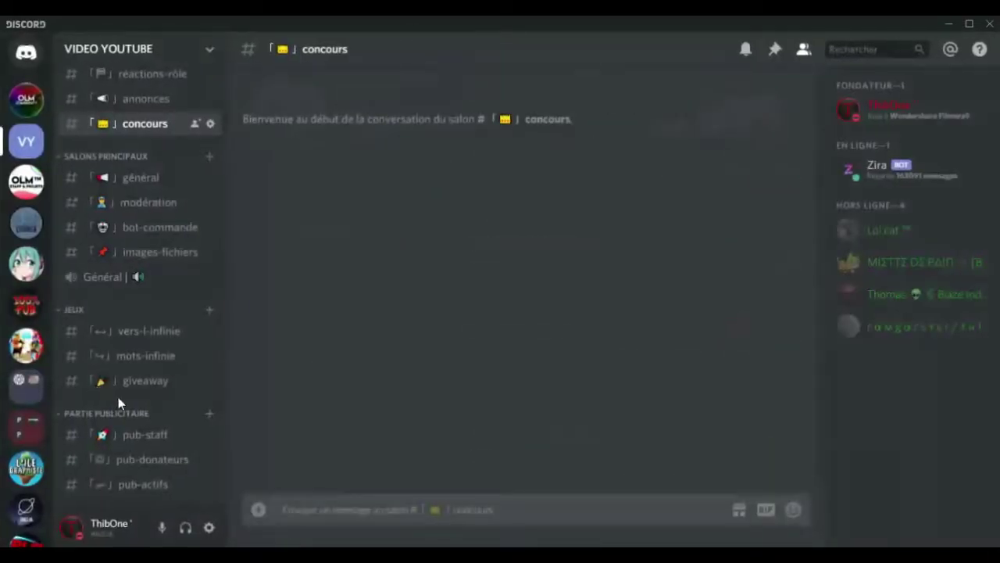
pyautogui.rightClick(135, 381)
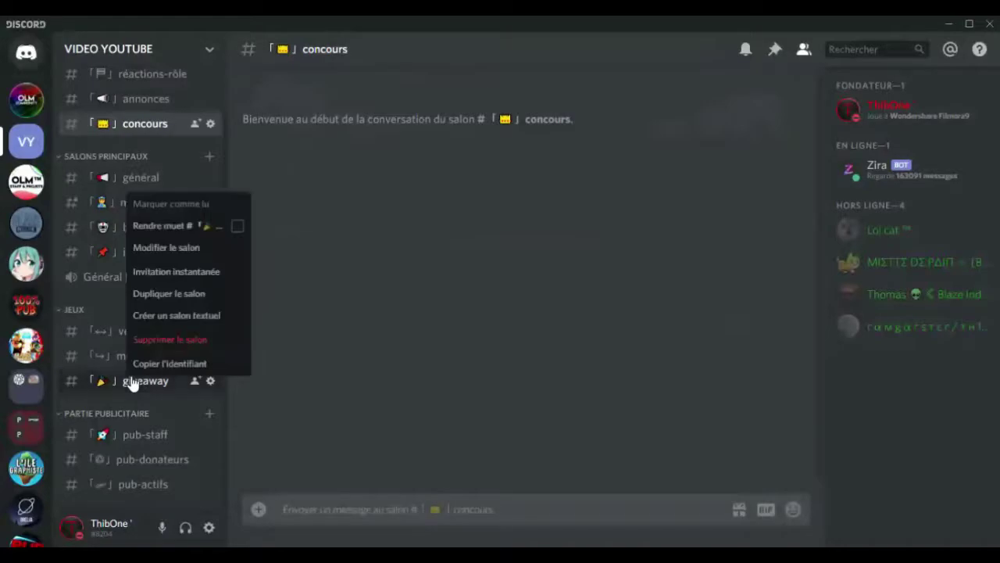
pyautogui.click(146, 251)
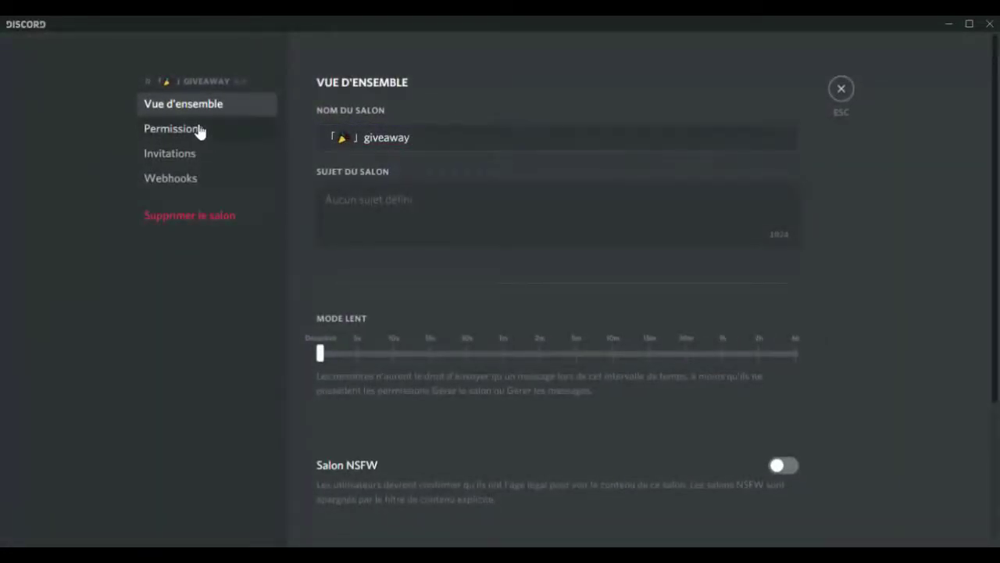
pyautogui.click(201, 129)
pyautogui.click(833, 90)
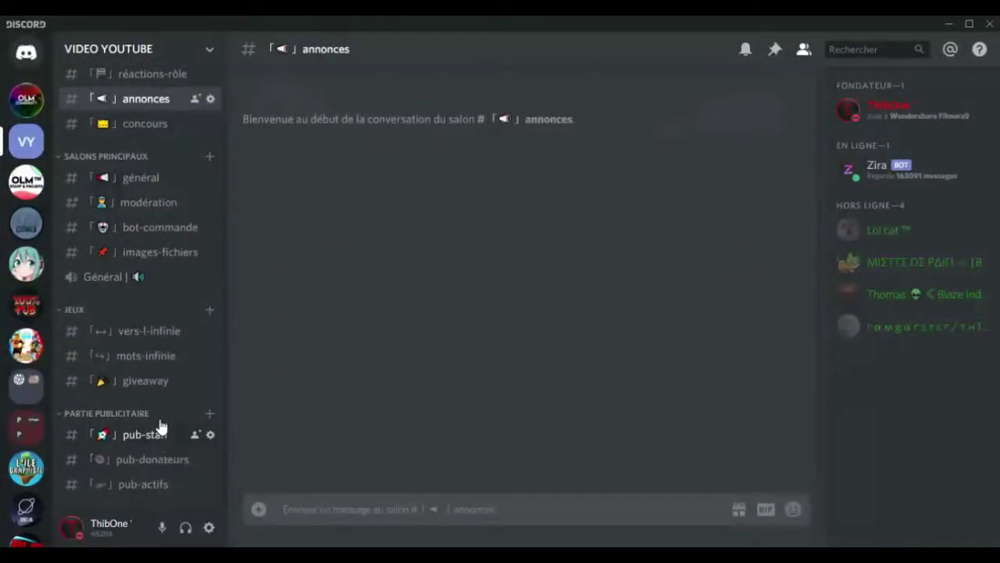
pyautogui.scroll(2, 179, 394)
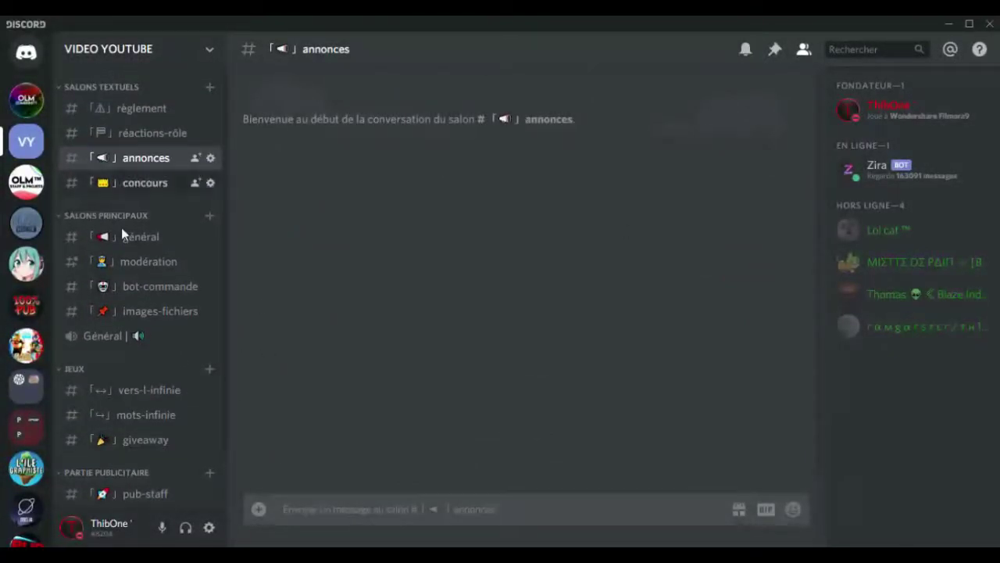
pyautogui.scroll(-2, 172, 353)
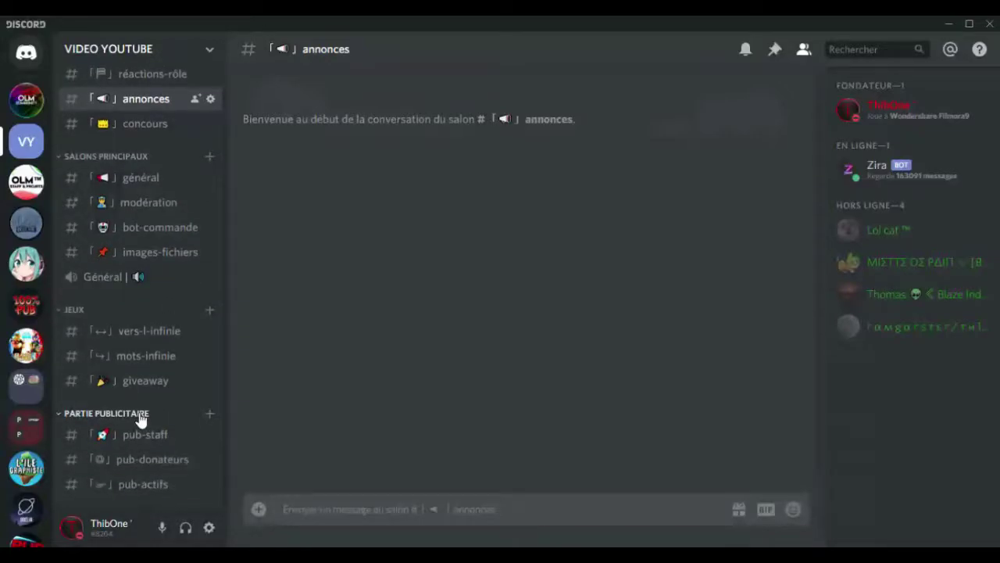
pyautogui.rightClick(136, 420)
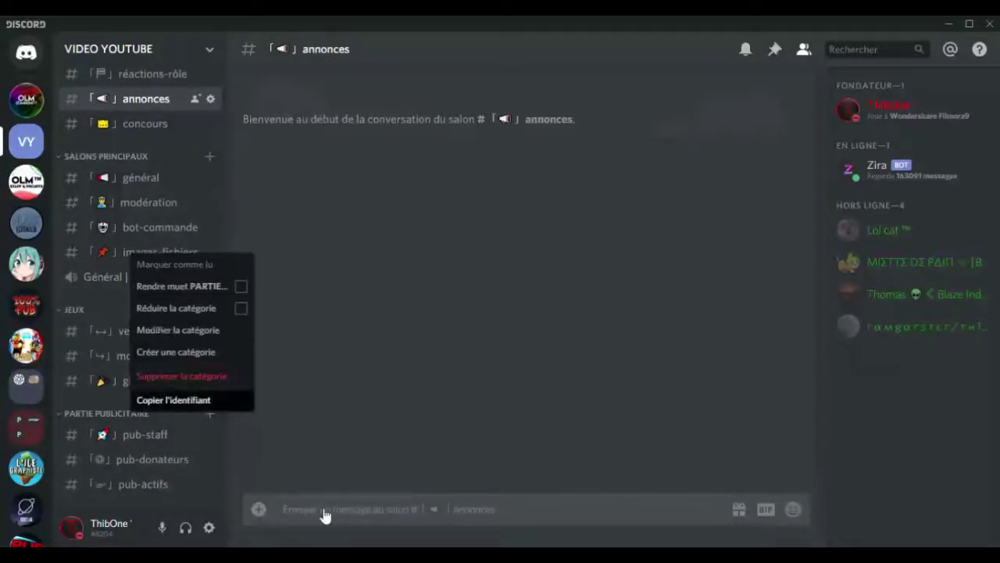
pyautogui.click(261, 510)
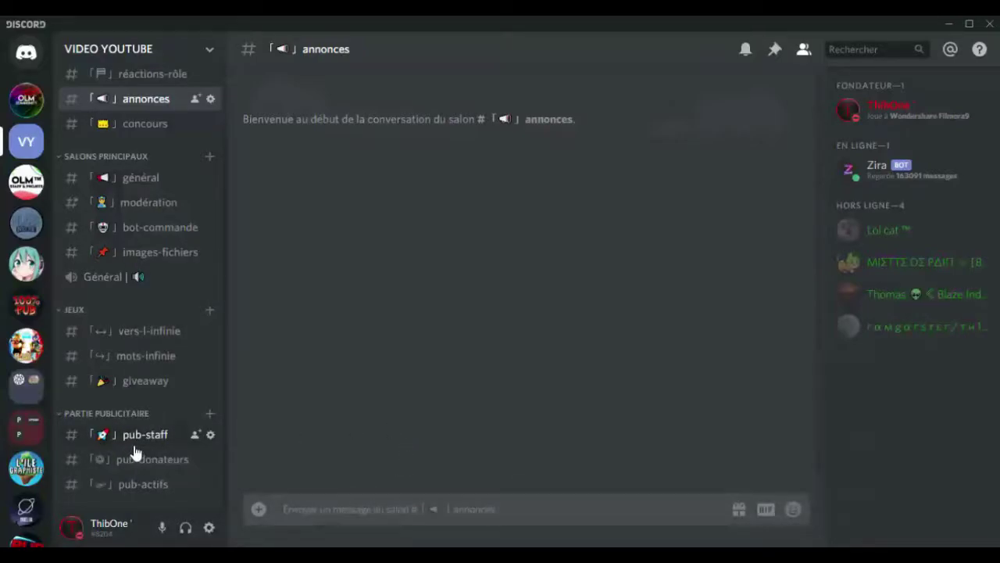
pyautogui.rightClick(141, 448)
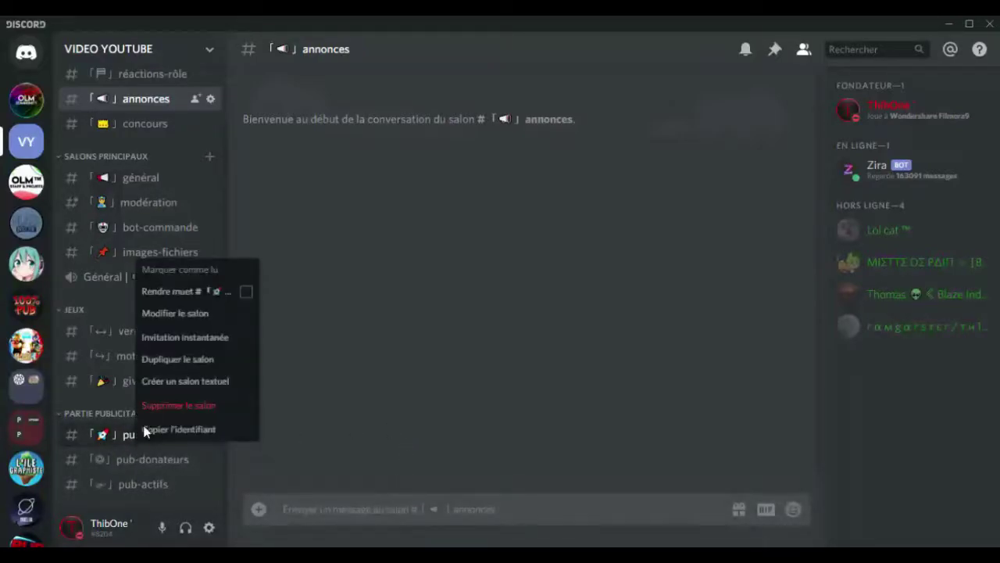
pyautogui.rightClick(117, 431)
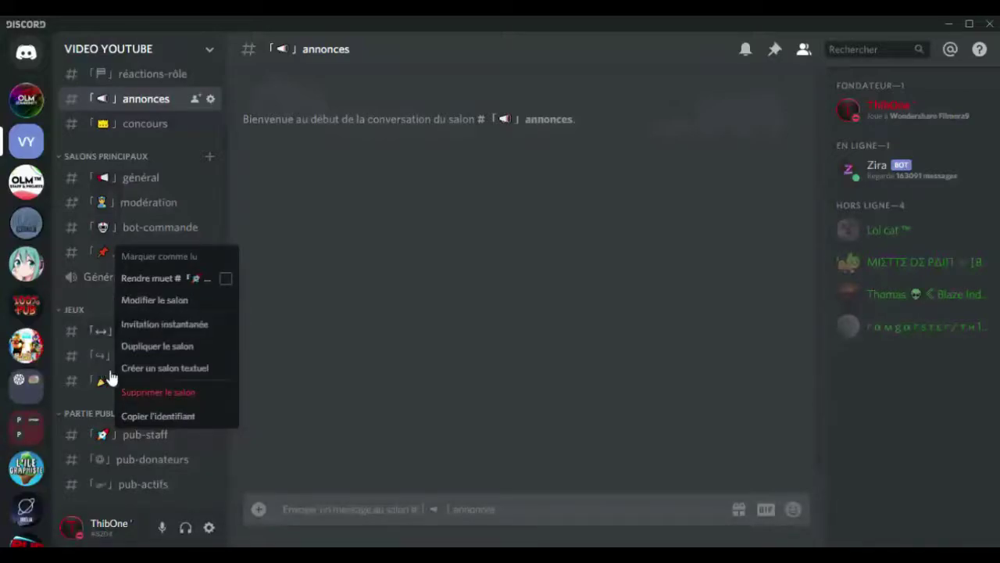
pyautogui.rightClick(101, 414)
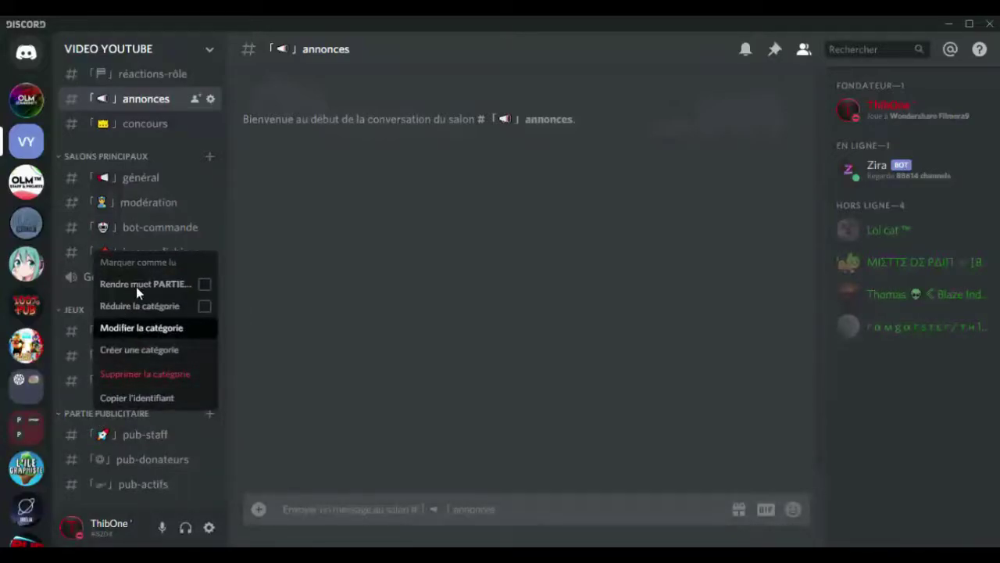
pyautogui.click(118, 328)
pyautogui.click(187, 130)
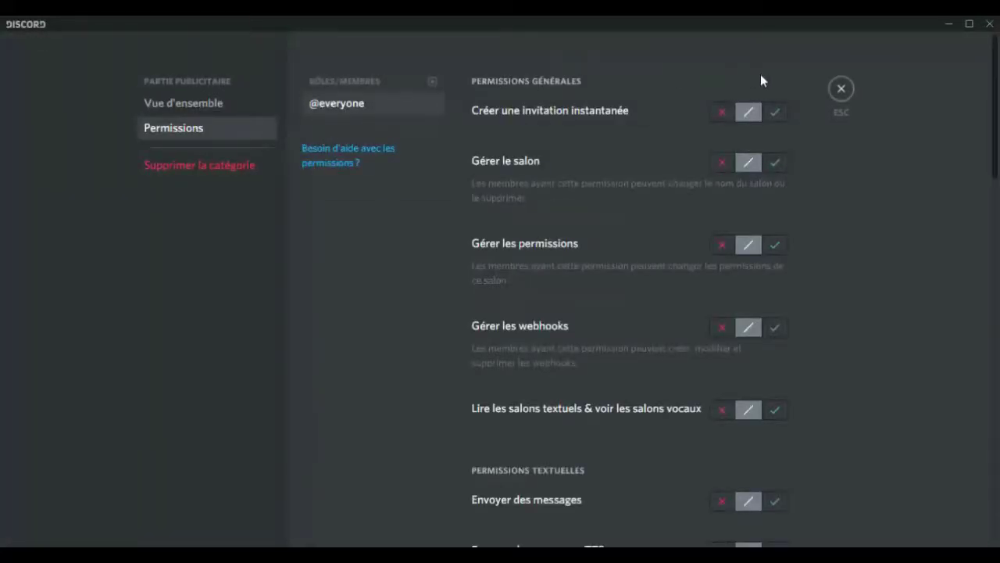
pyautogui.click(724, 114)
pyautogui.click(722, 162)
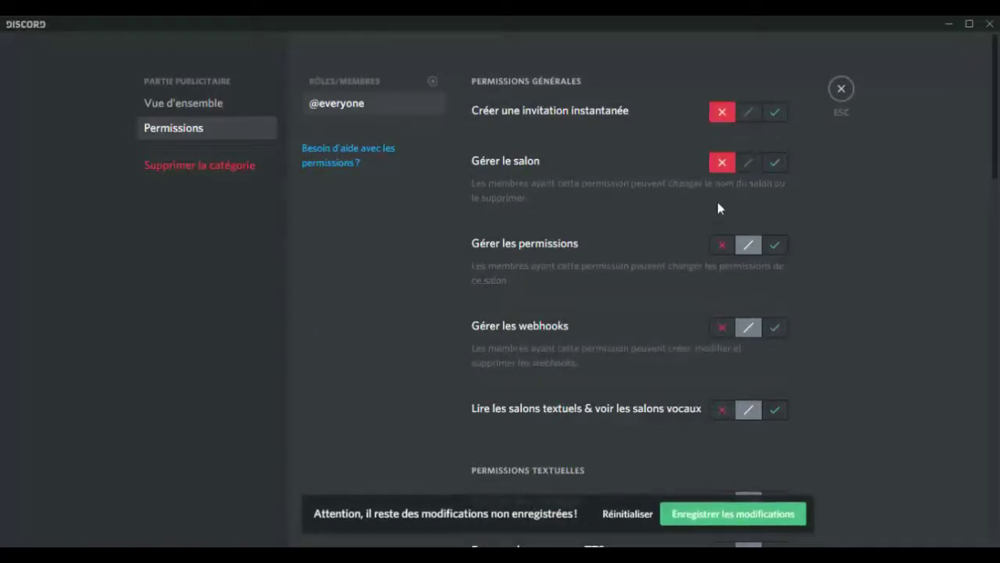
pyautogui.click(722, 245)
pyautogui.click(724, 329)
pyautogui.scroll(-2, 732, 309)
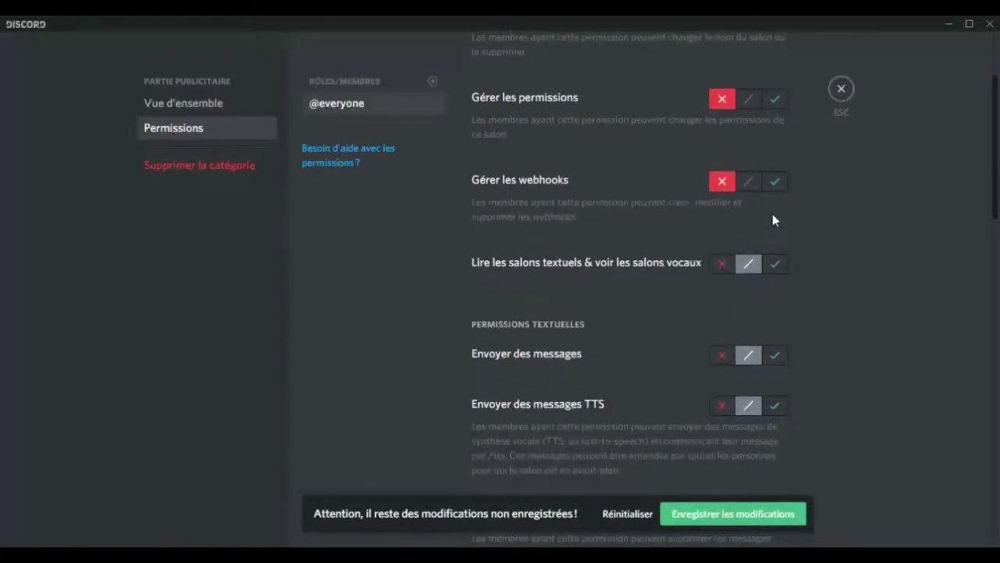
pyautogui.click(775, 265)
pyautogui.scroll(-2, 705, 205)
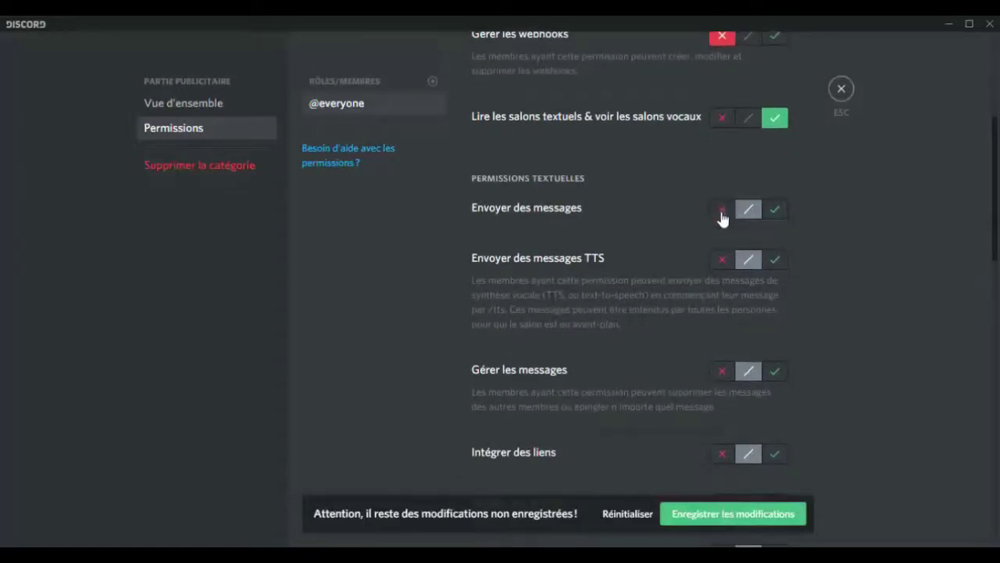
pyautogui.click(722, 209)
pyautogui.click(722, 259)
pyautogui.scroll(-2, 722, 262)
pyautogui.click(722, 226)
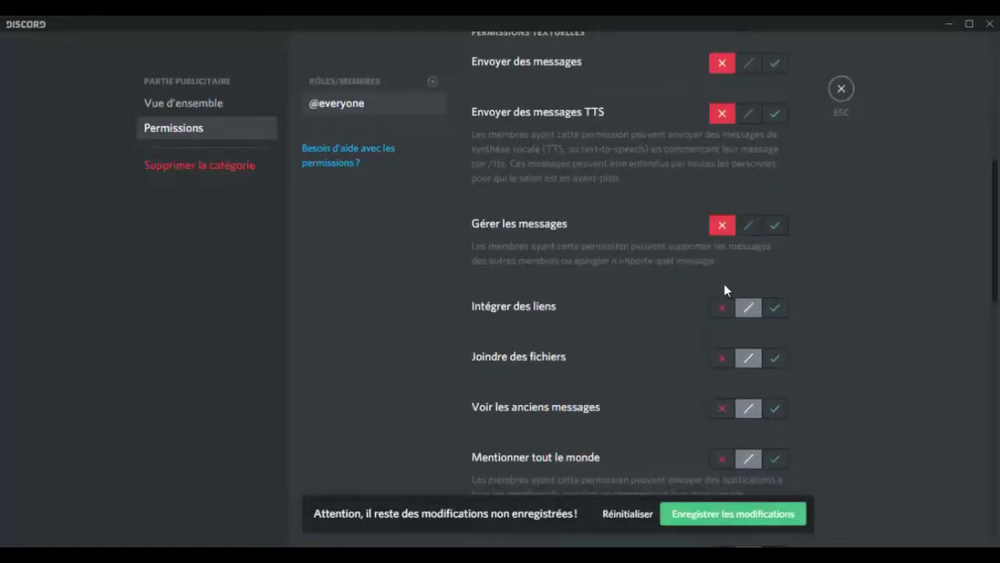
pyautogui.scroll(-3, 716, 258)
pyautogui.click(723, 88)
pyautogui.click(722, 138)
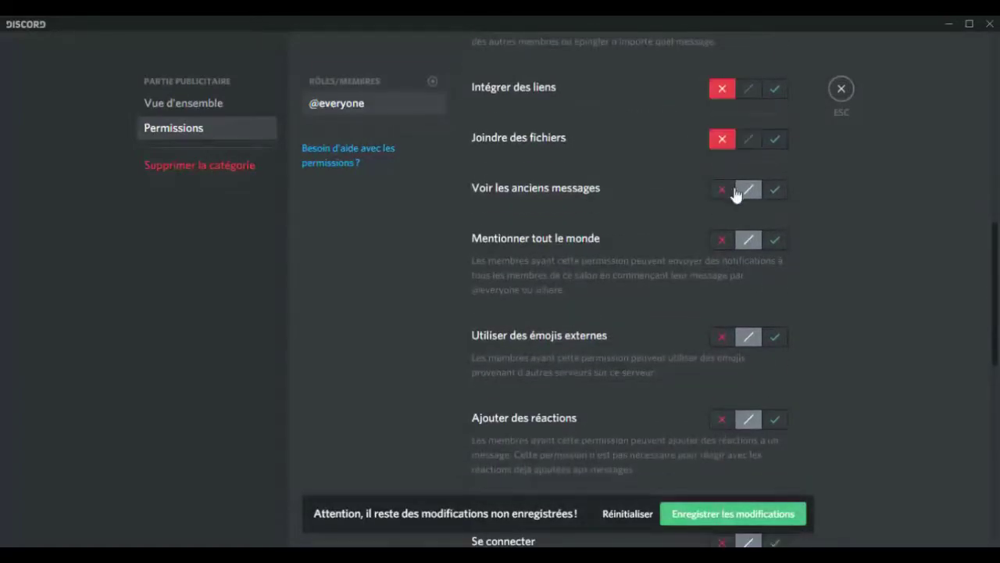
pyautogui.click(775, 193)
pyautogui.click(722, 240)
pyautogui.scroll(-2, 725, 236)
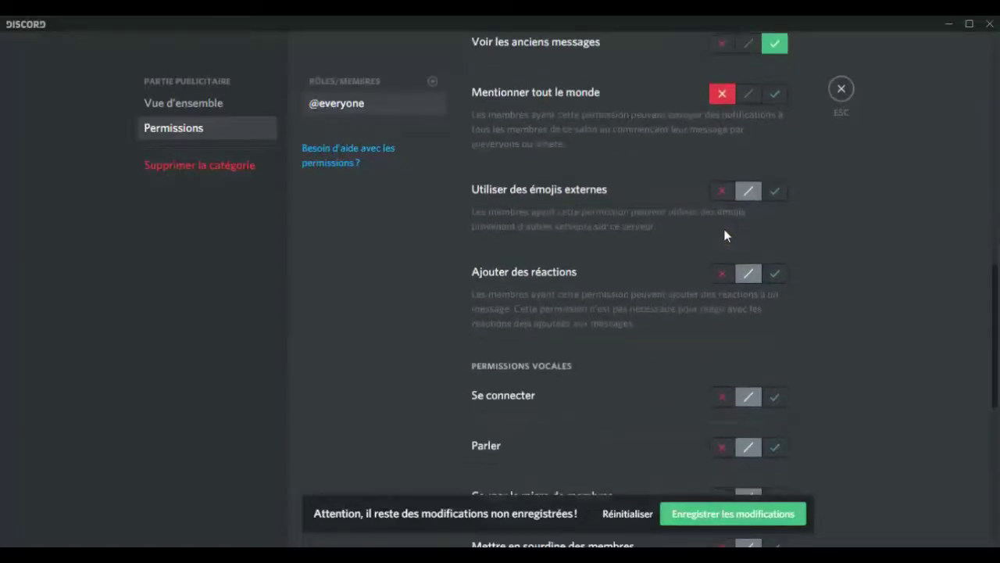
pyautogui.click(774, 196)
pyautogui.click(776, 273)
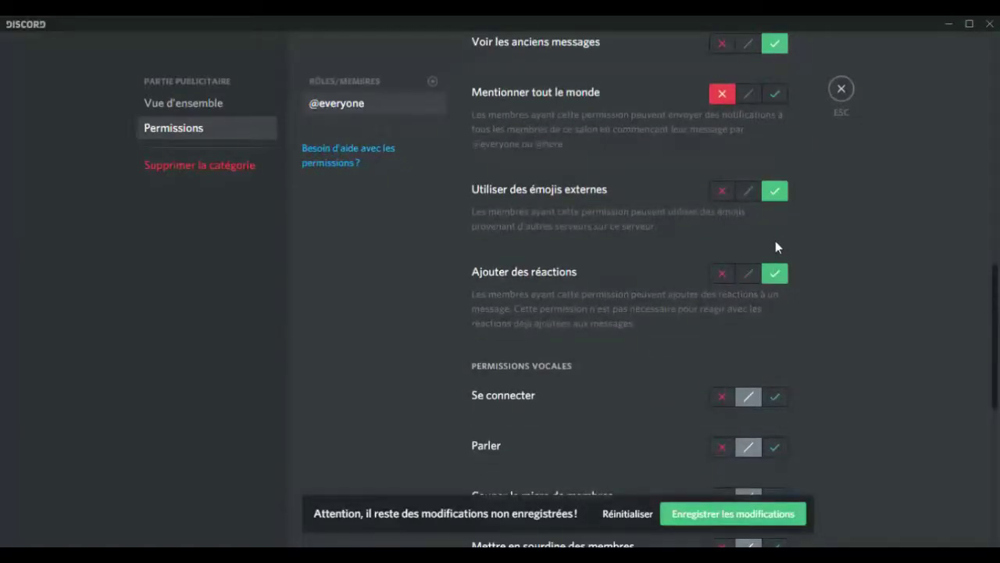
pyautogui.scroll(2, 775, 247)
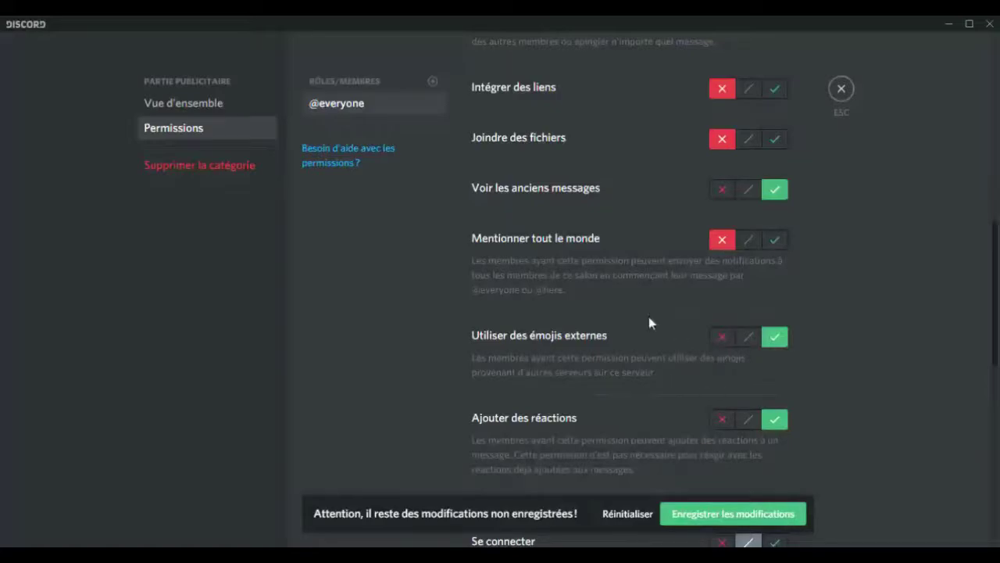
pyautogui.scroll(4, 633, 298)
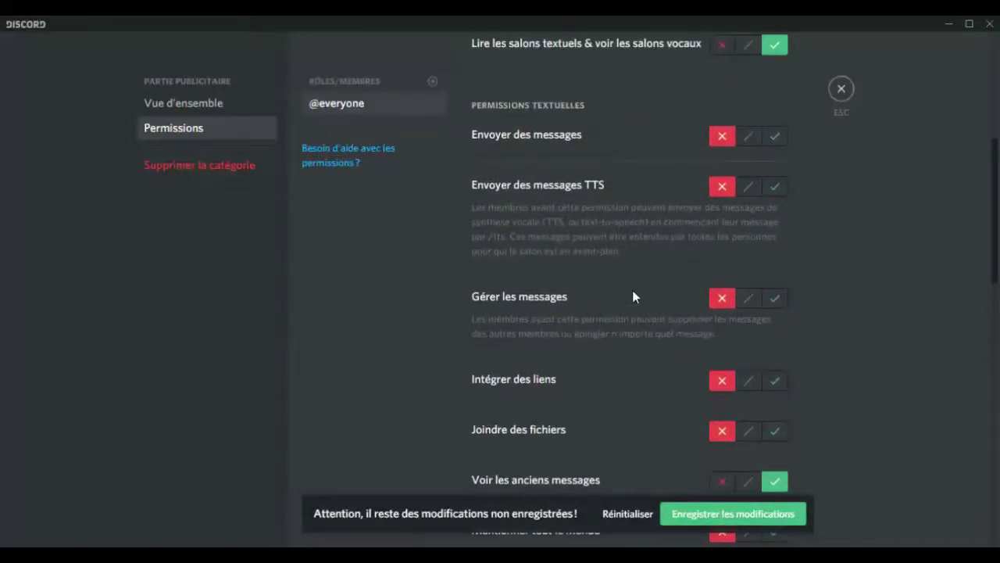
pyautogui.scroll(5, 640, 287)
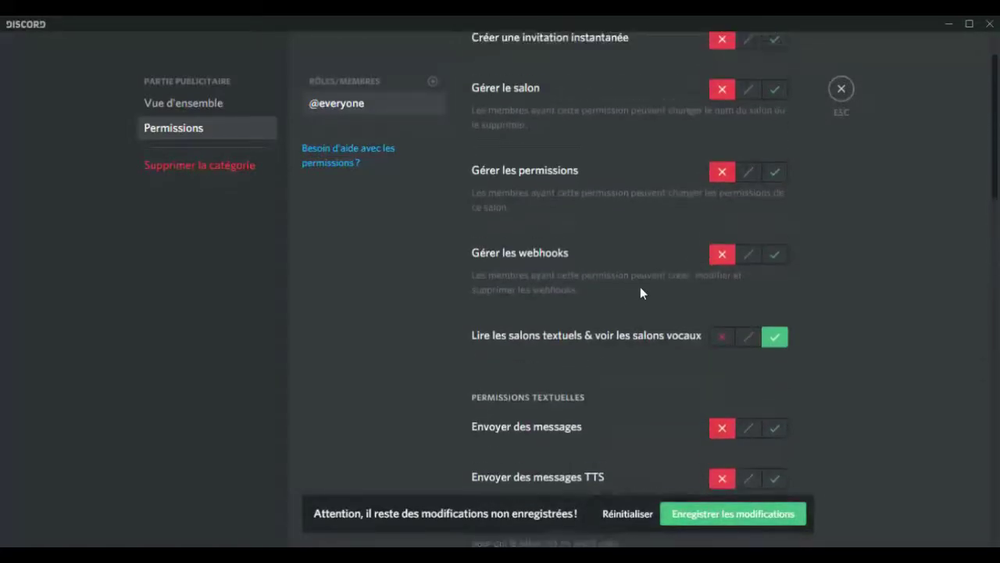
pyautogui.click(710, 515)
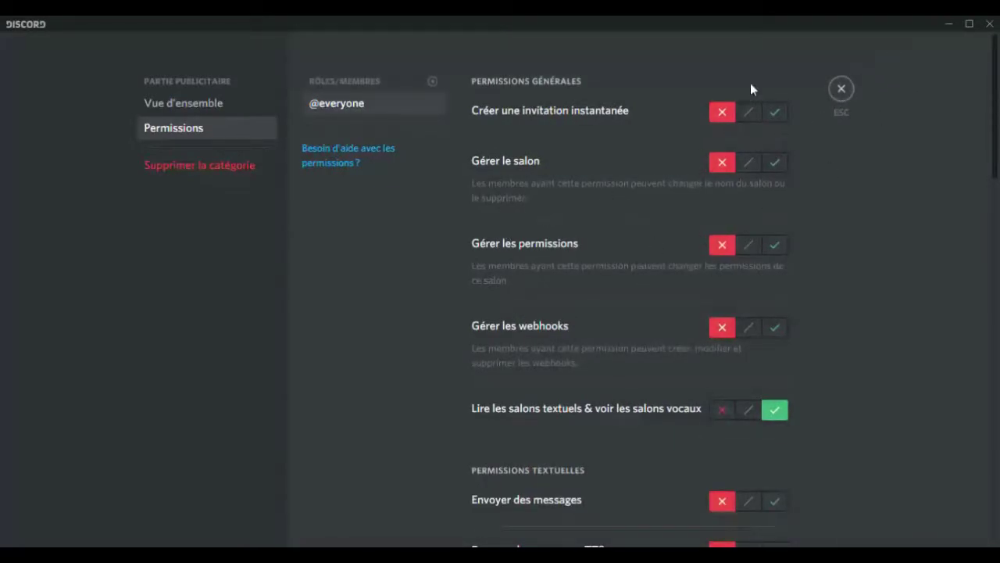
pyautogui.click(841, 88)
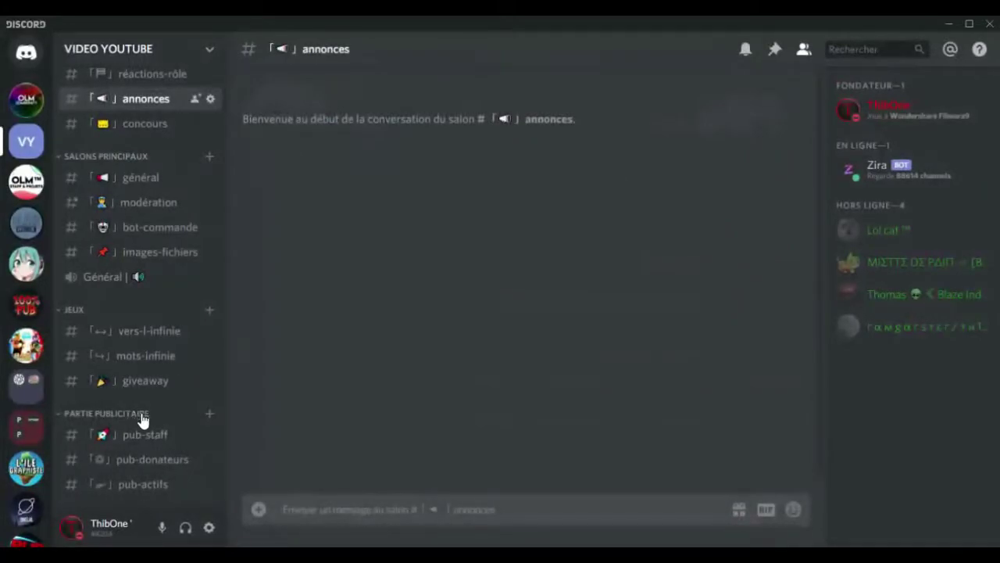
# Open the pub-staff channel's permissions and add the Modérateur role.
pyautogui.rightClick(125, 252)
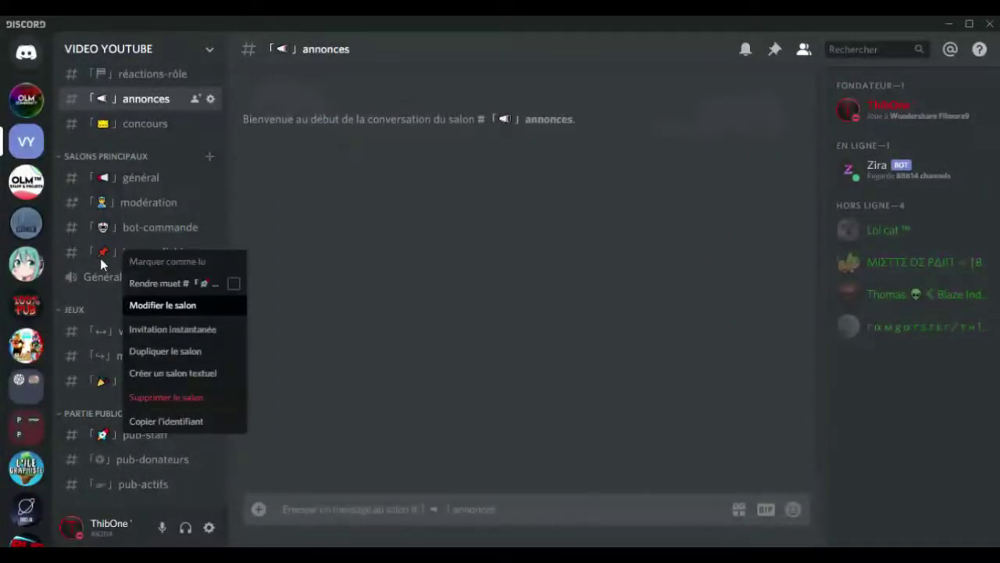
pyautogui.click(163, 304)
pyautogui.click(195, 129)
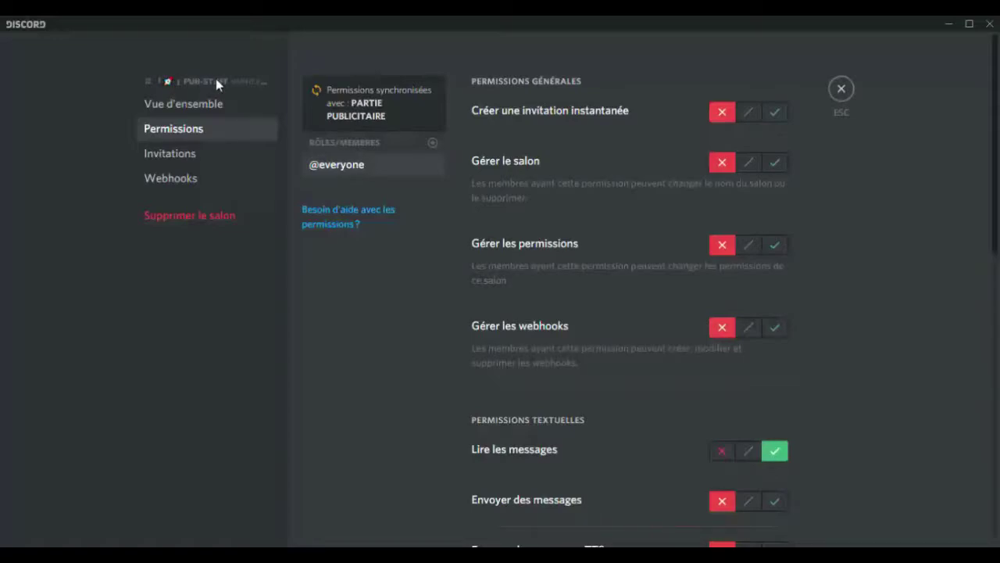
pyautogui.click(433, 144)
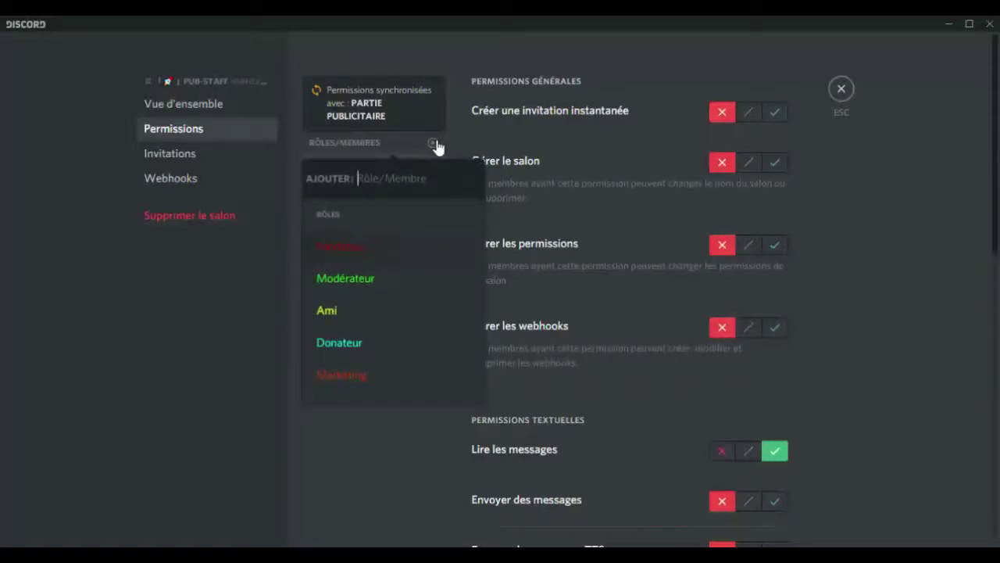
pyautogui.click(356, 279)
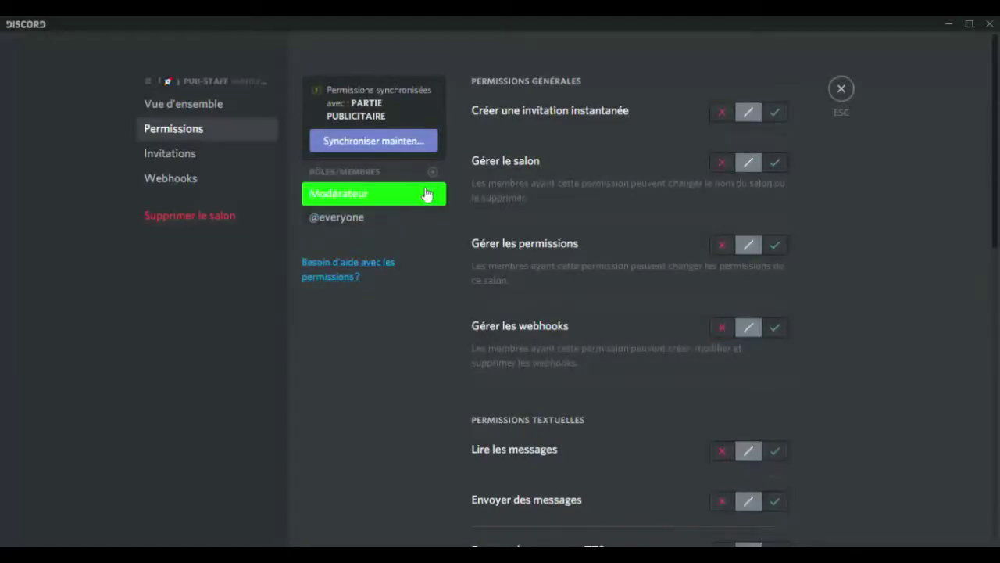
# Deny Modérateur creating instant invitations and managing the channel, permissions and webhooks in pub-staff.
pyautogui.click(722, 115)
pyautogui.click(720, 164)
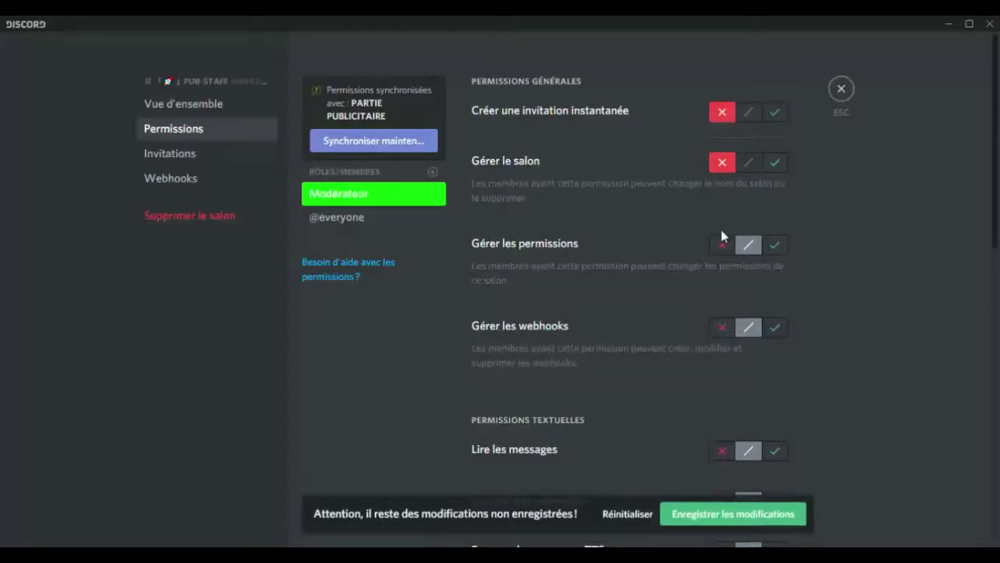
pyautogui.click(721, 246)
pyautogui.click(731, 327)
pyautogui.scroll(-4, 731, 326)
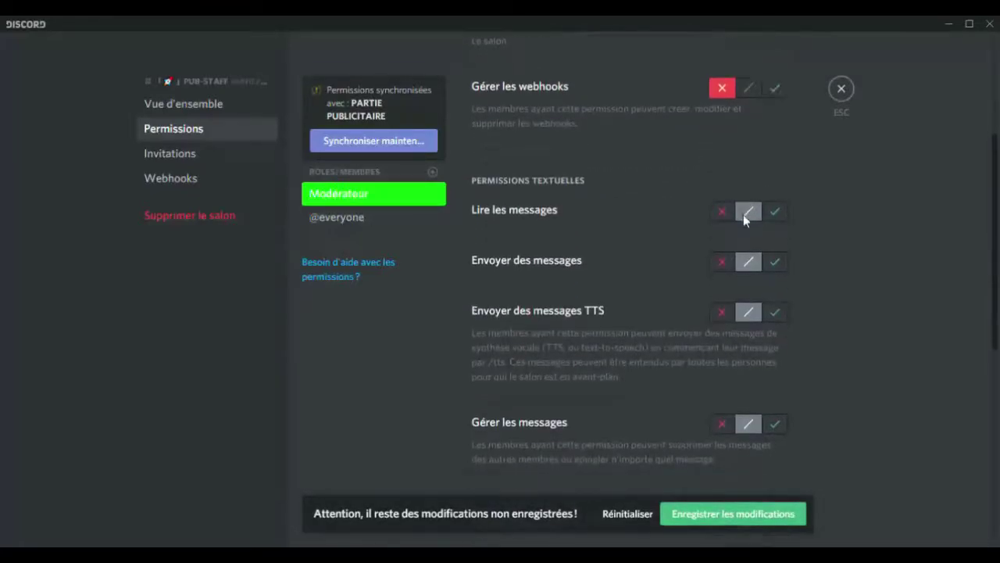
# Allow Modérateur Lire les messages, Envoyer des messages and Gérer les messages in pub-staff, and deny Envoyer des messages TTS.
pyautogui.scroll(-1, 743, 191)
pyautogui.click(778, 134)
pyautogui.click(721, 184)
pyautogui.scroll(-1, 743, 196)
pyautogui.click(774, 225)
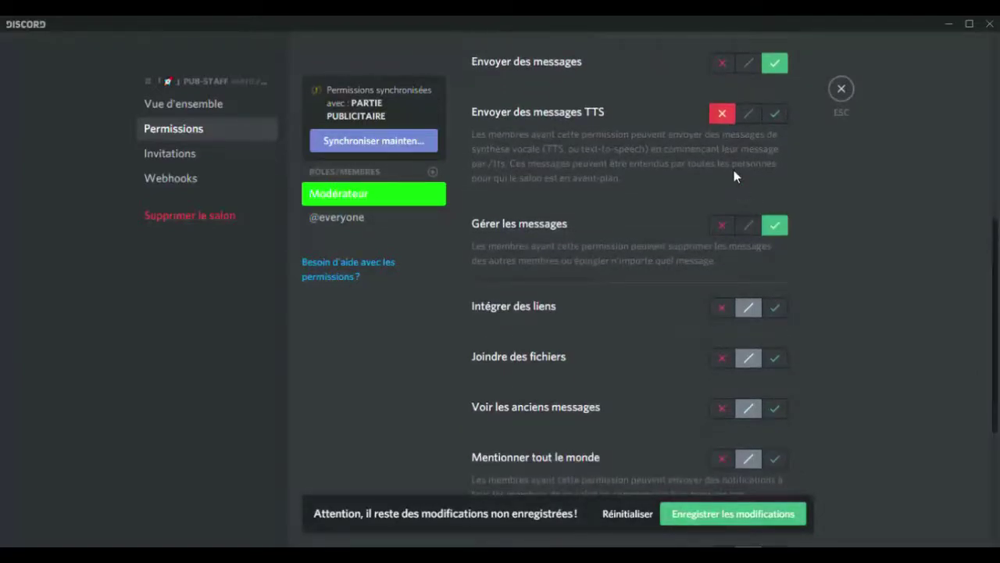
# Allow Modérateur Intégrer des liens, Joindre des fichiers and Voir les anciens messages in pub-staff.
pyautogui.scroll(-3, 736, 172)
pyautogui.click(778, 90)
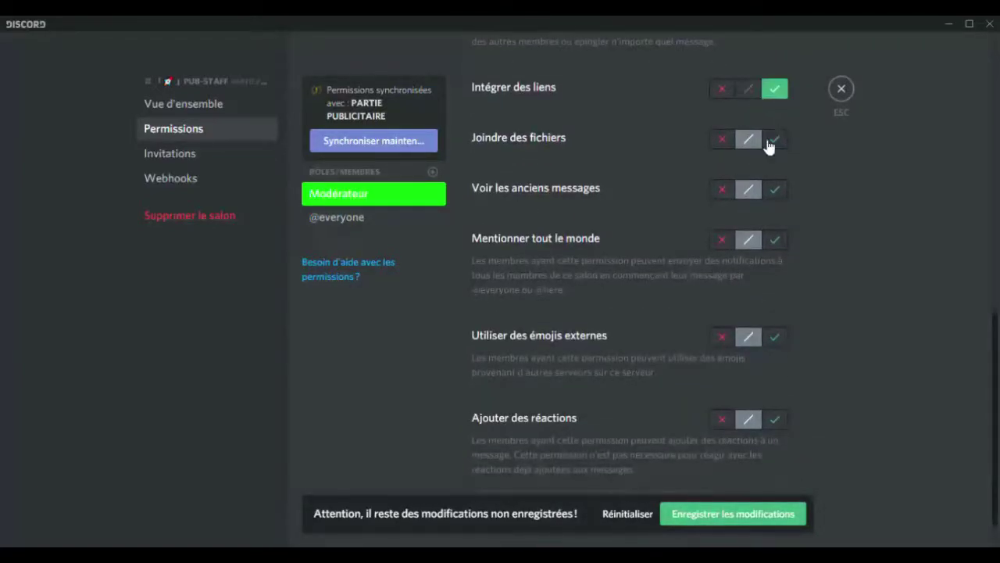
pyautogui.click(775, 141)
pyautogui.click(775, 191)
# Deny Modérateur Mentionner tout le monde, allow Utiliser des émojis externes, and save the pub-staff permissions.
pyautogui.scroll(-1, 726, 233)
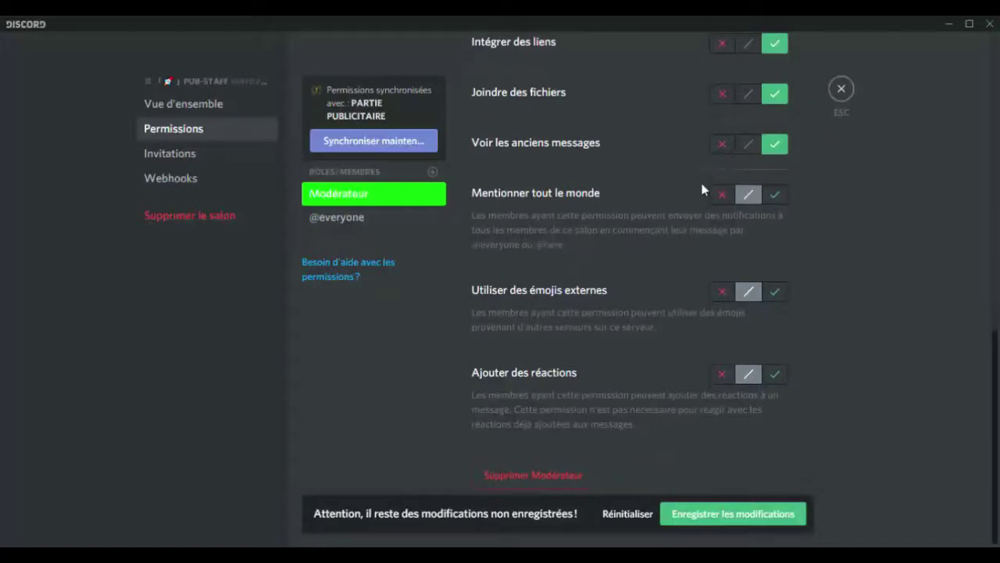
pyautogui.click(721, 194)
pyautogui.click(775, 293)
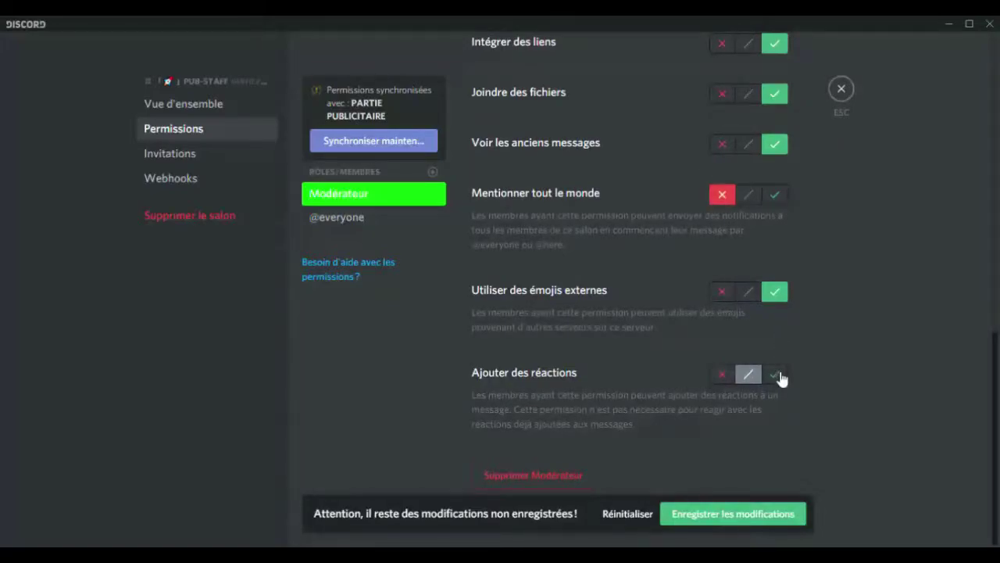
pyautogui.scroll(8, 772, 364)
pyautogui.click(717, 514)
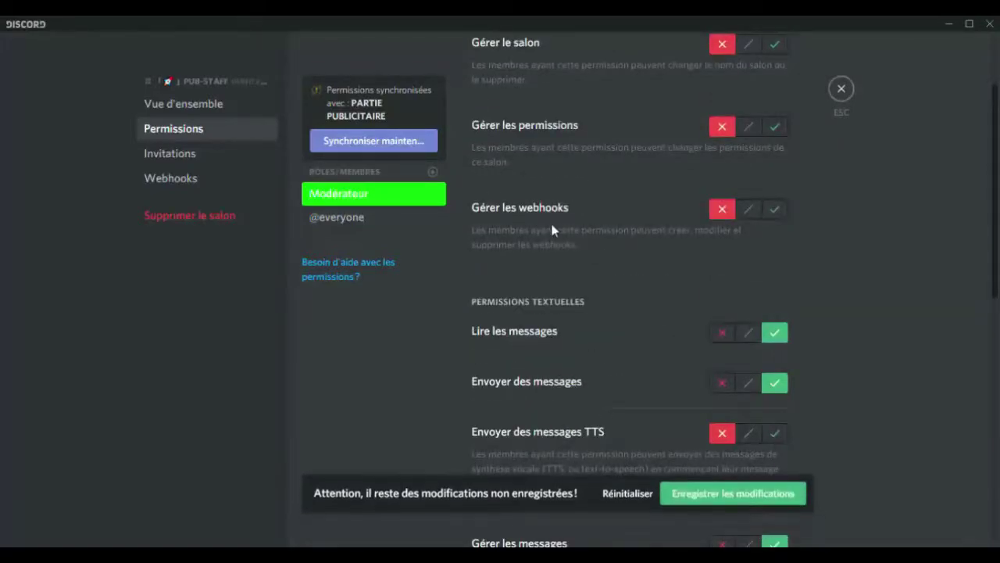
pyautogui.click(849, 89)
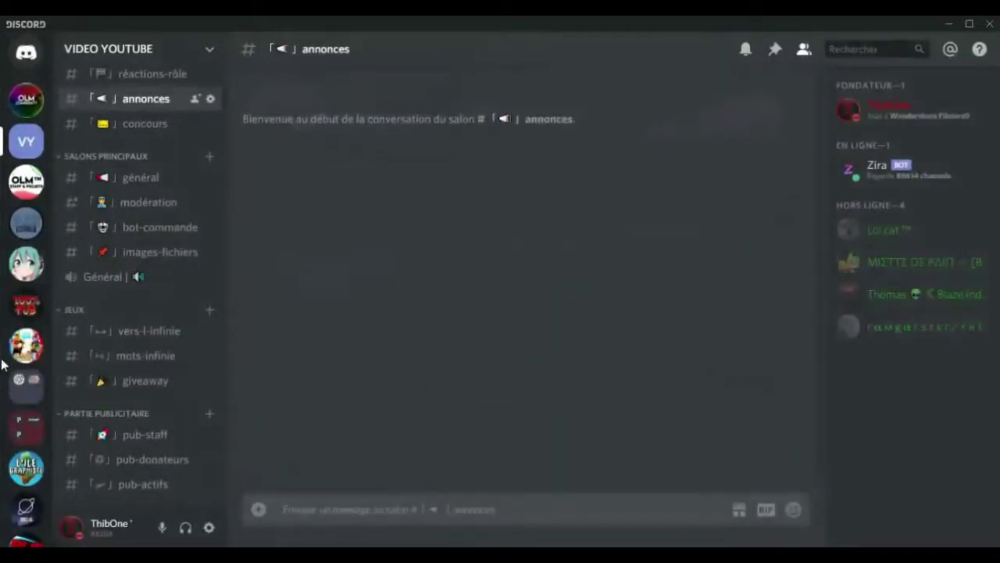
# Open the pub-donateurs channel's permissions and add the Donateur role.
pyautogui.rightClick(129, 467)
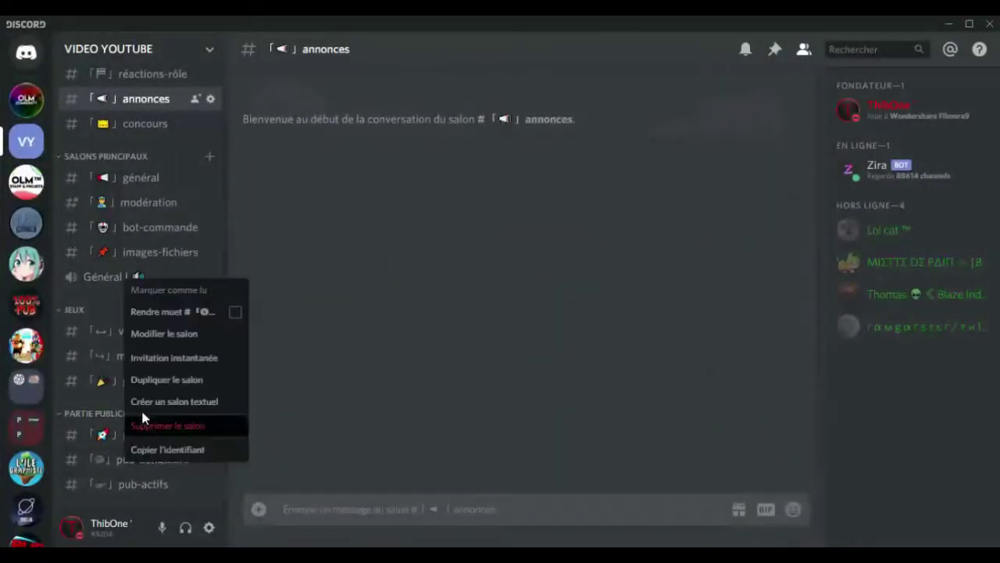
pyautogui.click(161, 336)
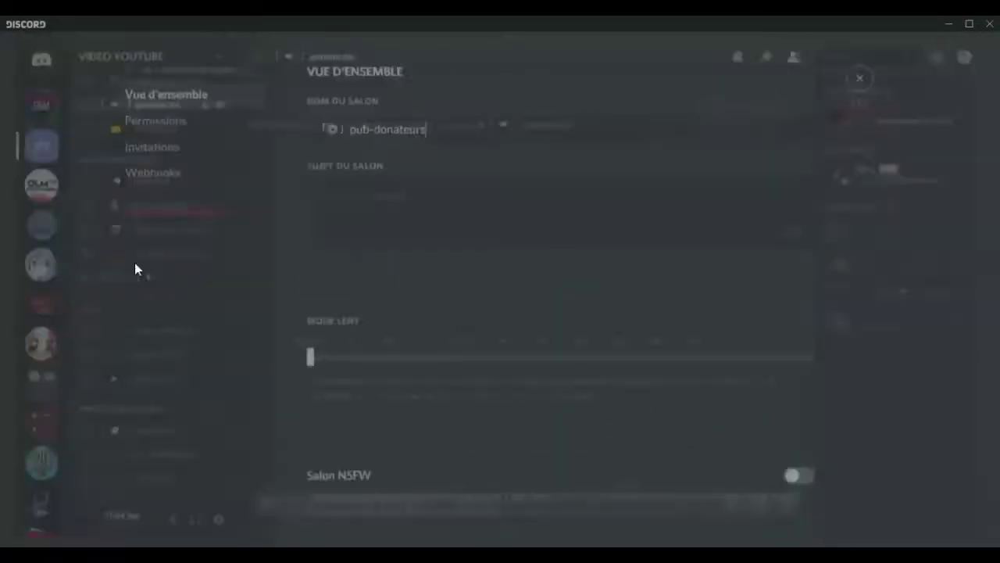
pyautogui.click(186, 131)
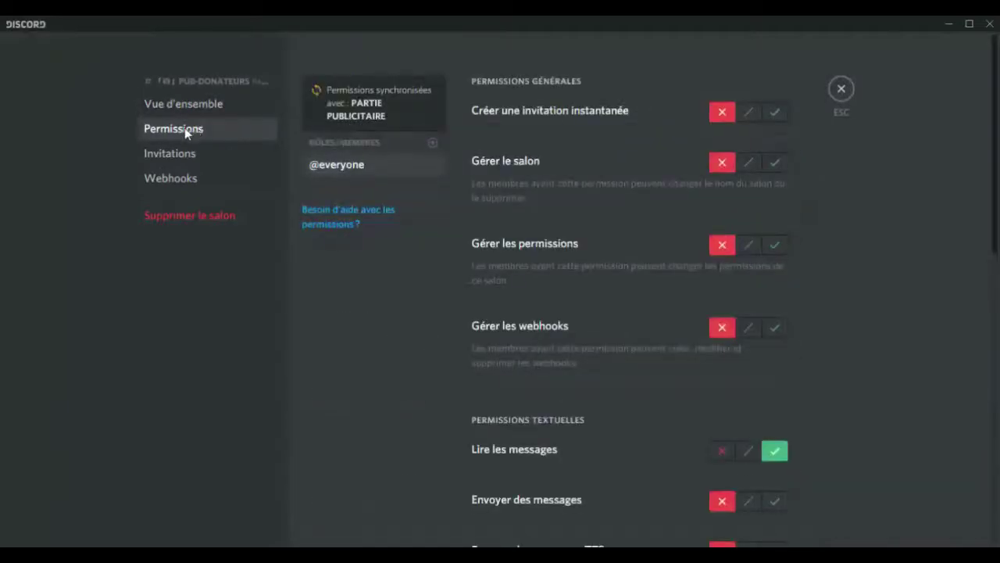
pyautogui.click(432, 144)
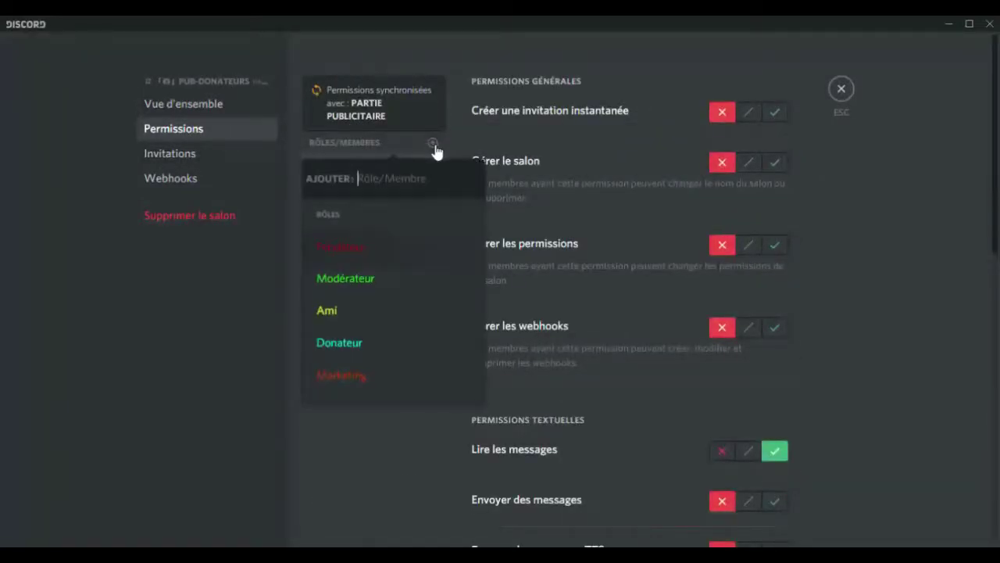
pyautogui.click(343, 344)
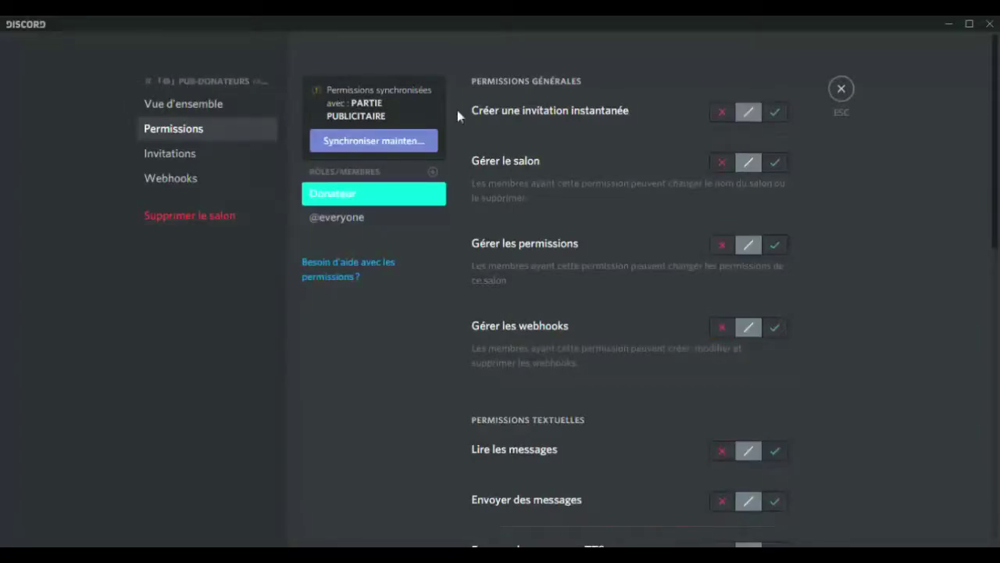
# Deny Donateur creating instant invitations and managing the channel, permissions and webhooks in pub-donateurs.
pyautogui.click(721, 112)
pyautogui.click(721, 162)
pyautogui.click(722, 245)
pyautogui.click(721, 327)
# Allow Donateur Lire les messages and Envoyer des messages in pub-donateurs, and deny Envoyer des messages TTS and Gérer les messages.
pyautogui.scroll(-3, 725, 247)
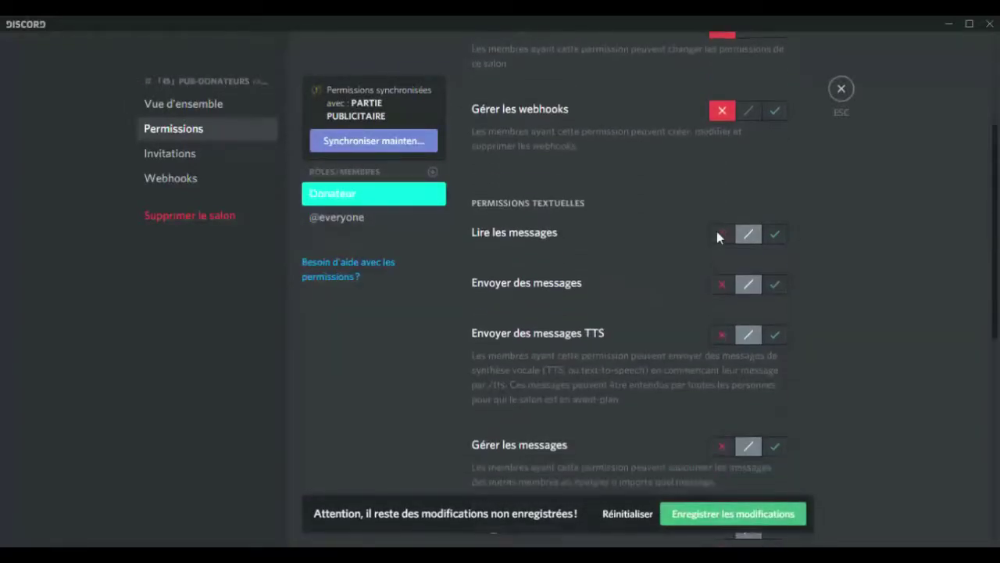
pyautogui.scroll(-2, 750, 219)
pyautogui.click(780, 89)
pyautogui.click(723, 137)
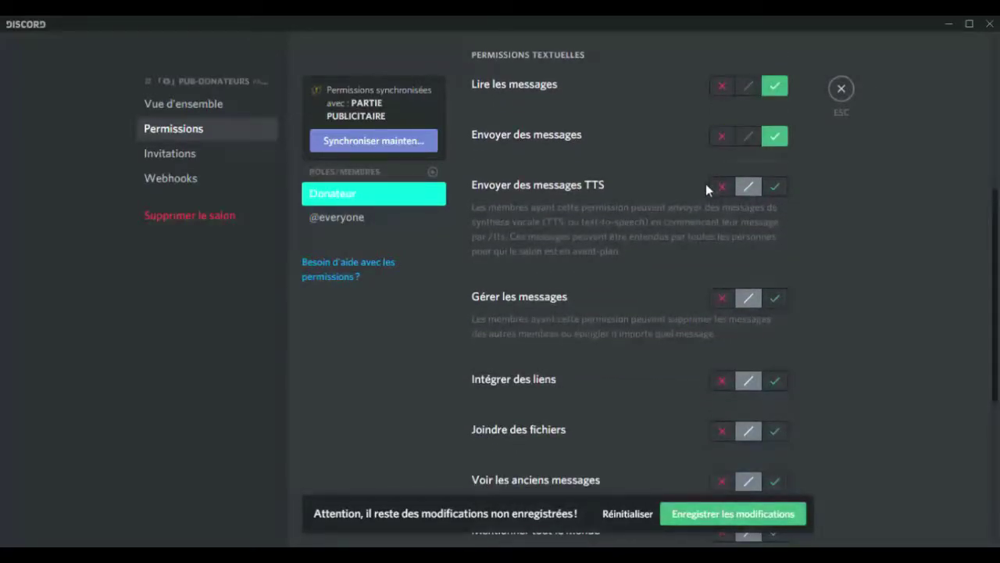
pyautogui.click(721, 186)
pyautogui.scroll(-2, 719, 191)
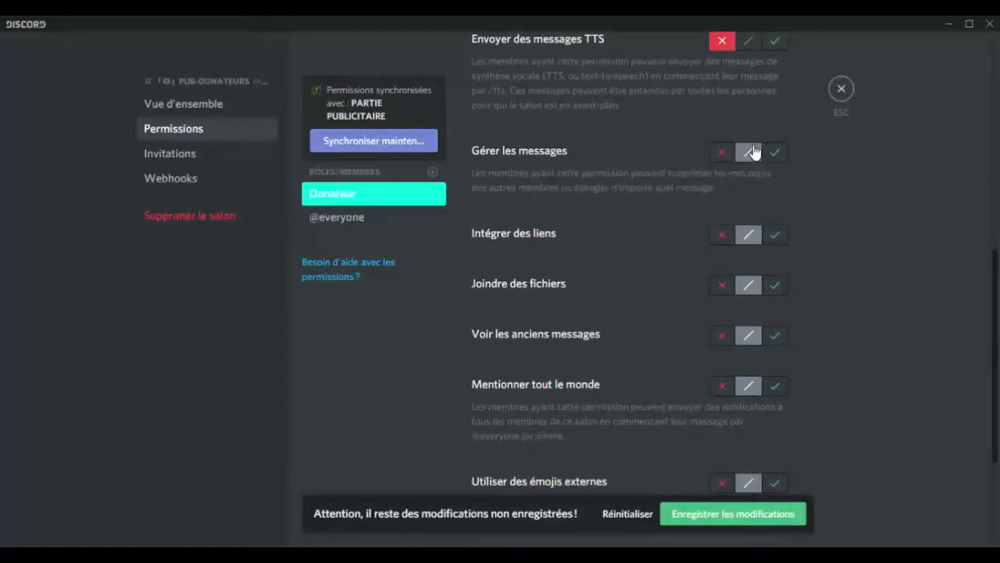
pyautogui.click(723, 153)
pyautogui.scroll(-1, 726, 156)
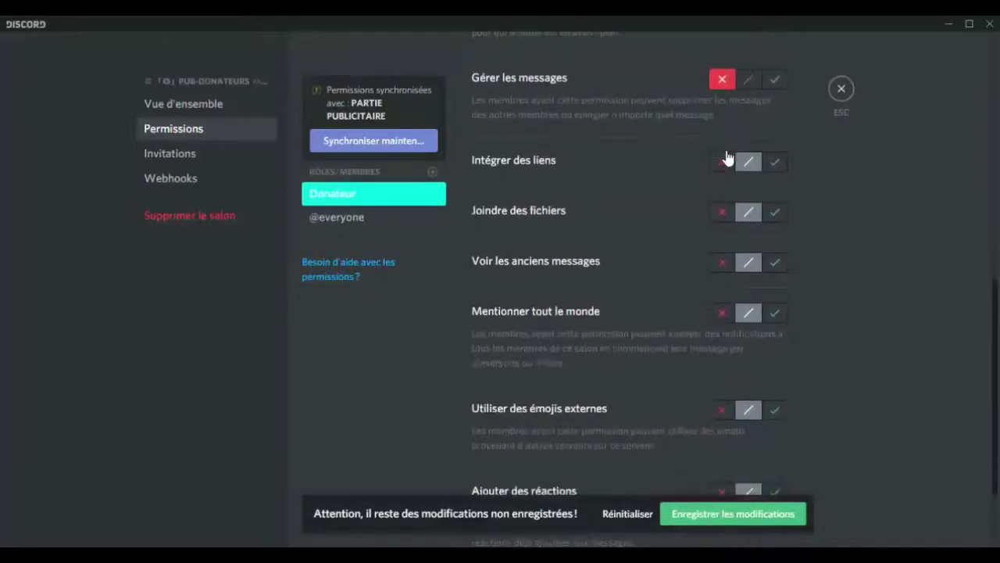
pyautogui.scroll(1, 719, 145)
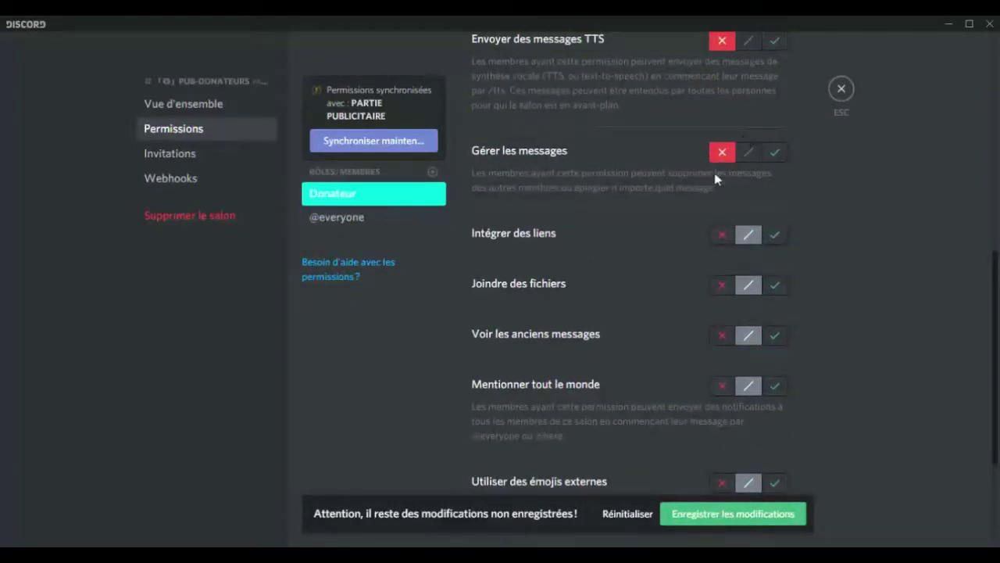
# Allow Donateur Intégrer des liens, Joindre des fichiers and Voir les anciens messages in pub-donateurs.
pyautogui.scroll(-2, 719, 171)
pyautogui.click(778, 90)
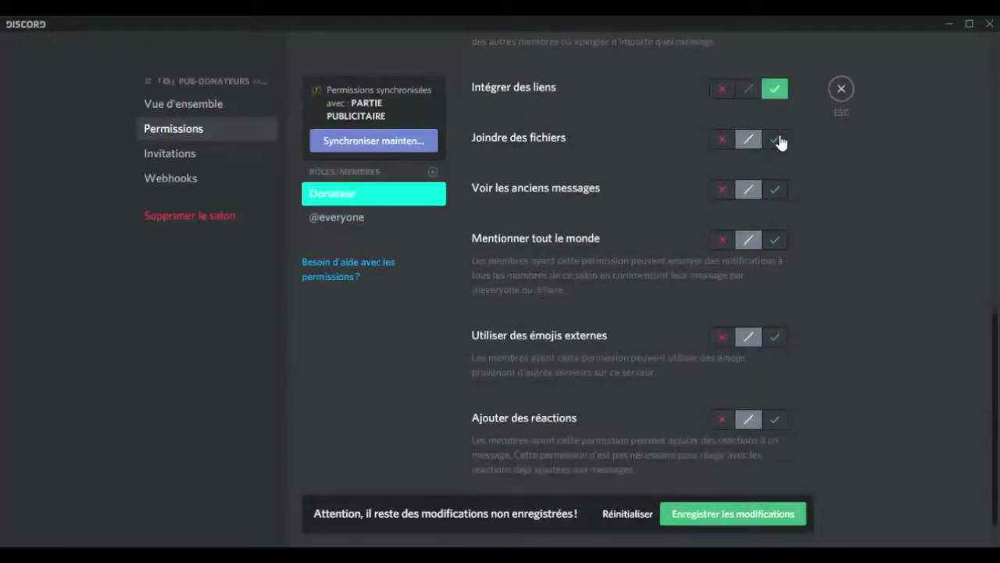
pyautogui.click(777, 140)
pyautogui.click(776, 190)
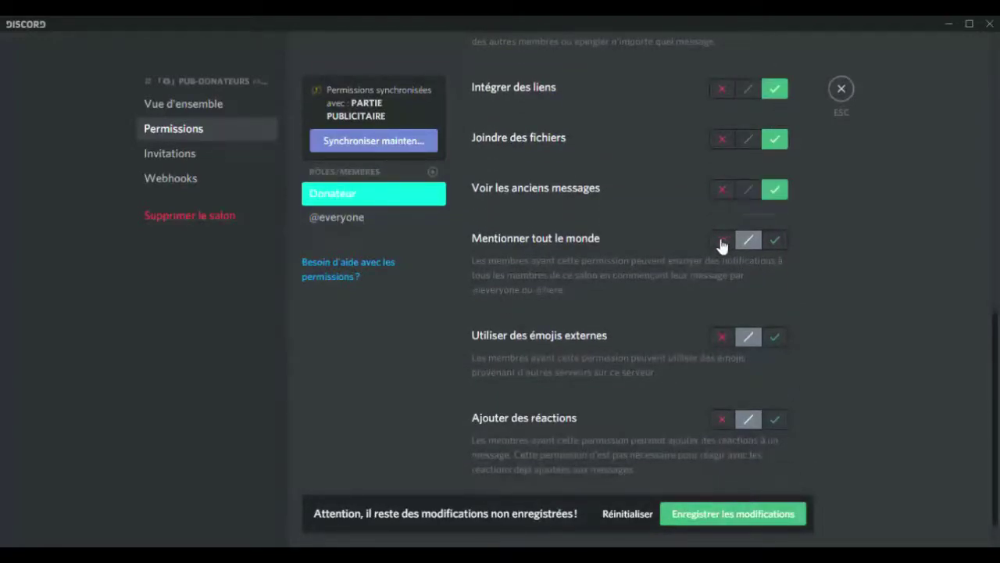
# Deny Donateur Mentionner tout le monde, allow Utiliser des émojis externes and Ajouter des réactions, and save the pub-donateurs permissions.
pyautogui.click(722, 243)
pyautogui.scroll(-1, 773, 262)
pyautogui.click(775, 294)
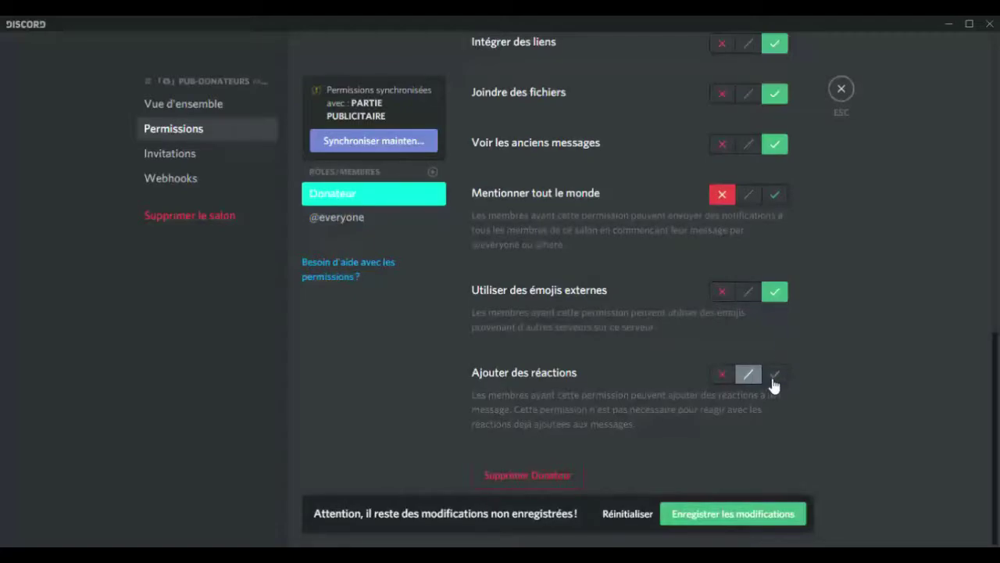
pyautogui.click(774, 376)
pyautogui.scroll(5, 773, 348)
pyautogui.click(727, 514)
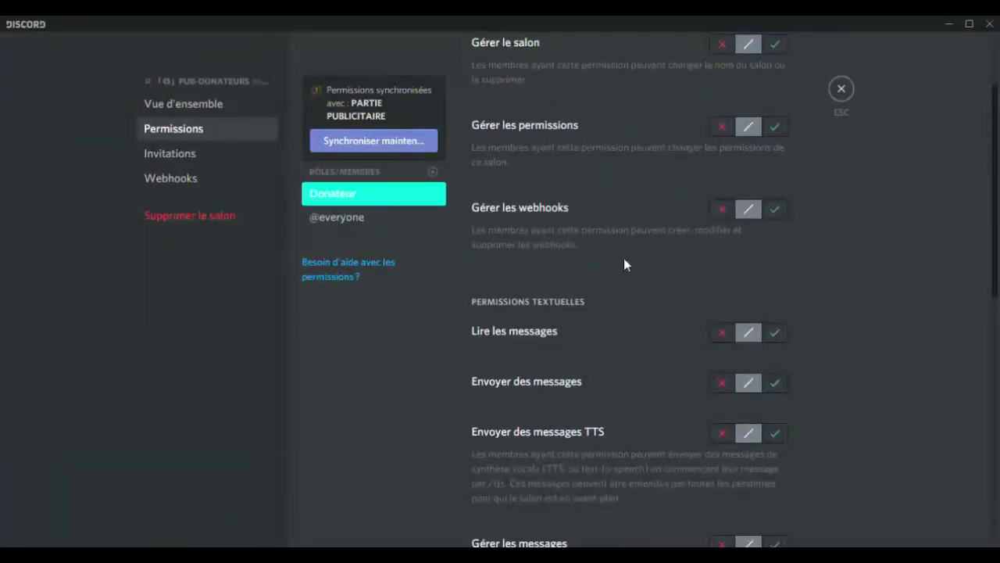
pyautogui.scroll(3, 711, 286)
pyautogui.click(336, 218)
pyautogui.click(375, 195)
pyautogui.click(841, 88)
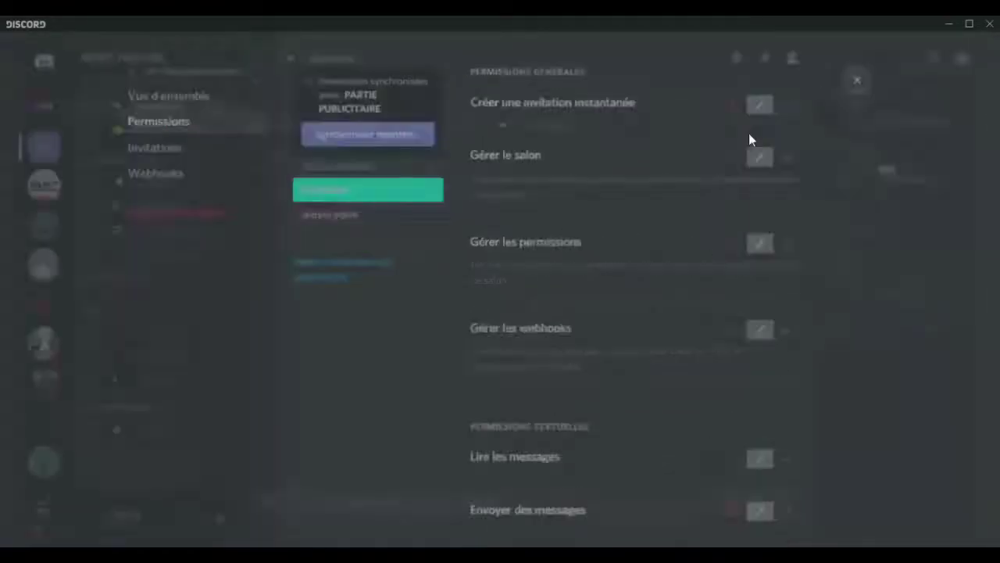
pyautogui.rightClick(112, 482)
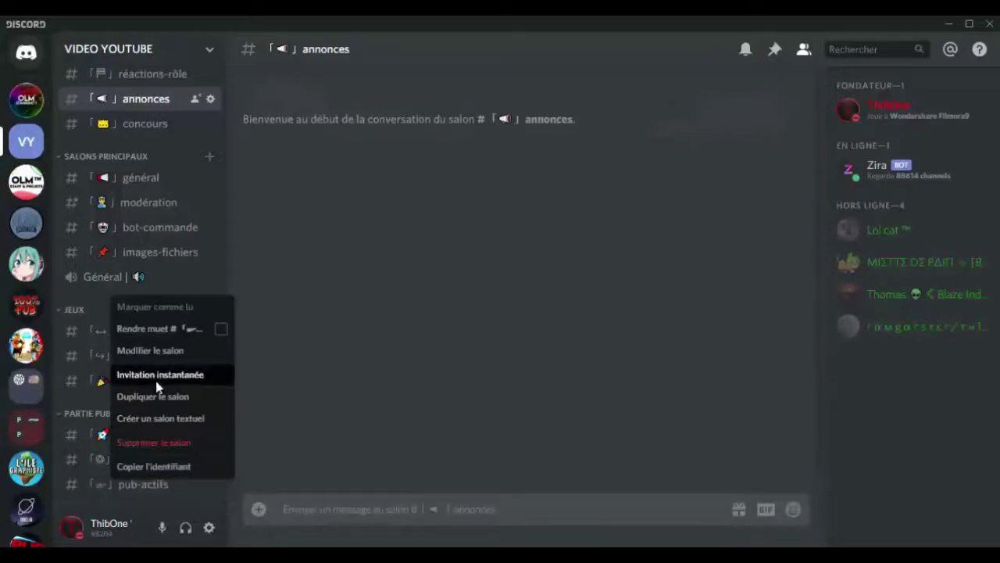
pyautogui.click(156, 351)
pyautogui.click(174, 128)
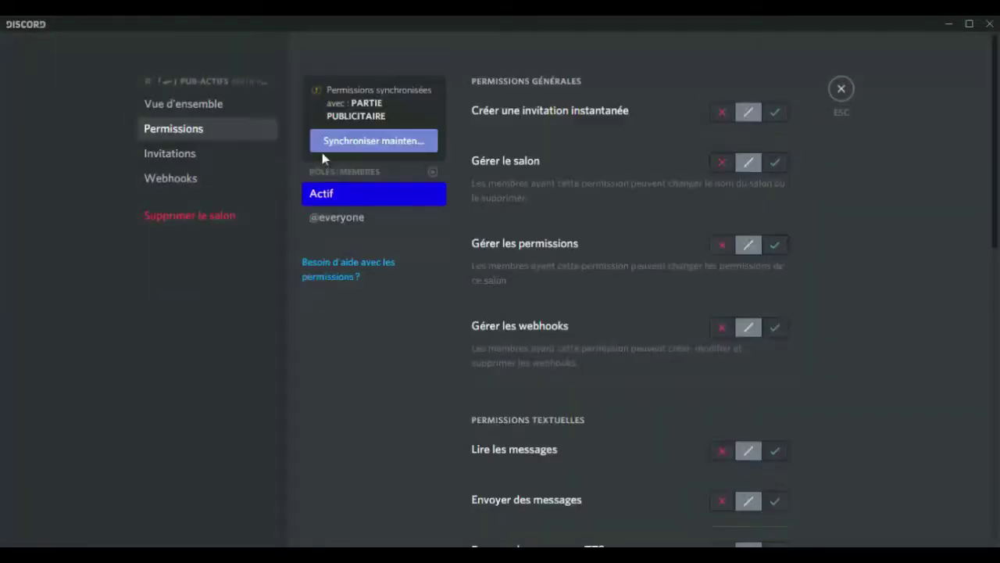
pyautogui.click(366, 203)
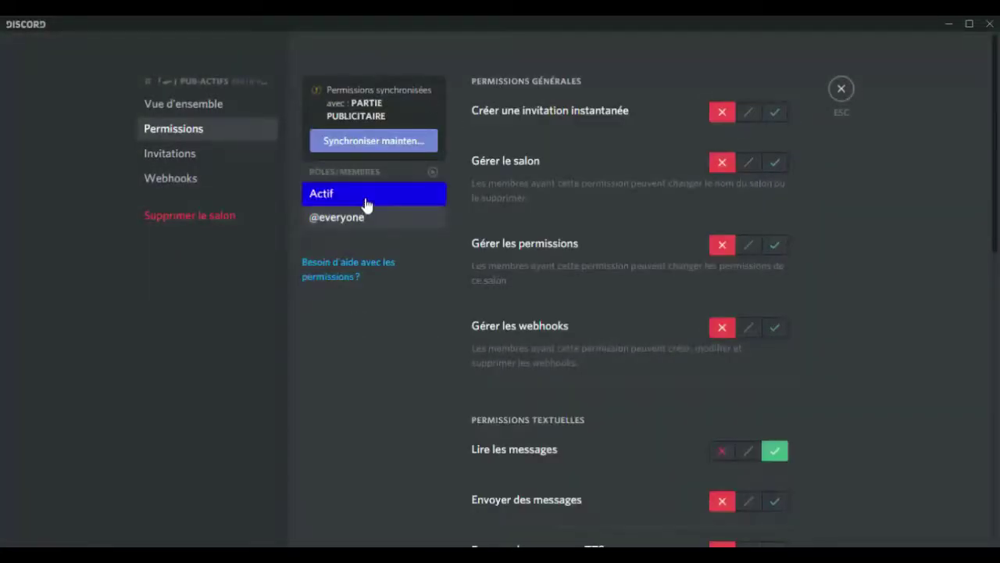
pyautogui.click(367, 217)
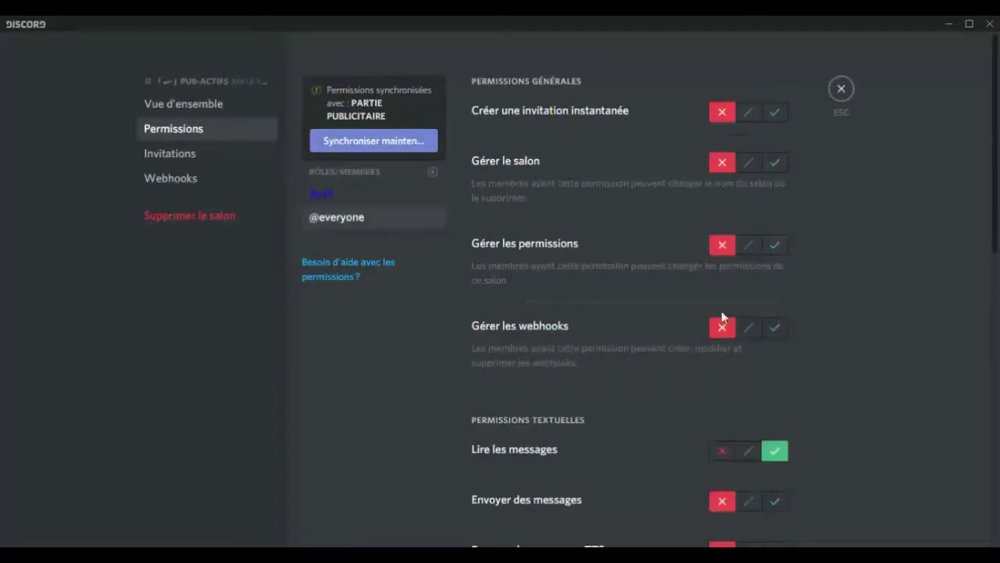
pyautogui.click(409, 196)
# Deny Actif creating instant invitations and managing the channel, permissions and webhooks in pub-actifs.
pyautogui.click(722, 112)
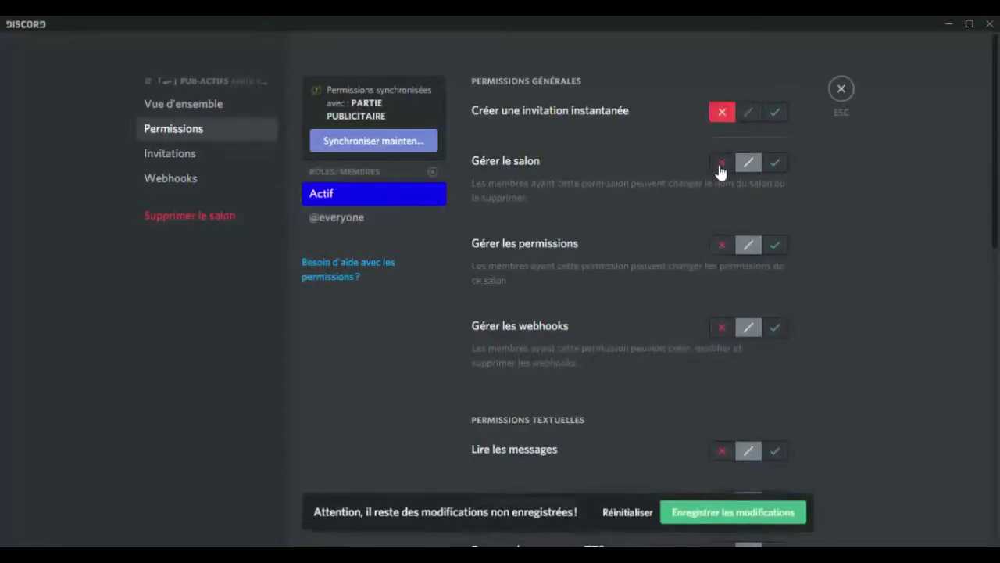
pyautogui.click(721, 164)
pyautogui.click(722, 244)
pyautogui.click(723, 327)
pyautogui.scroll(-2, 743, 281)
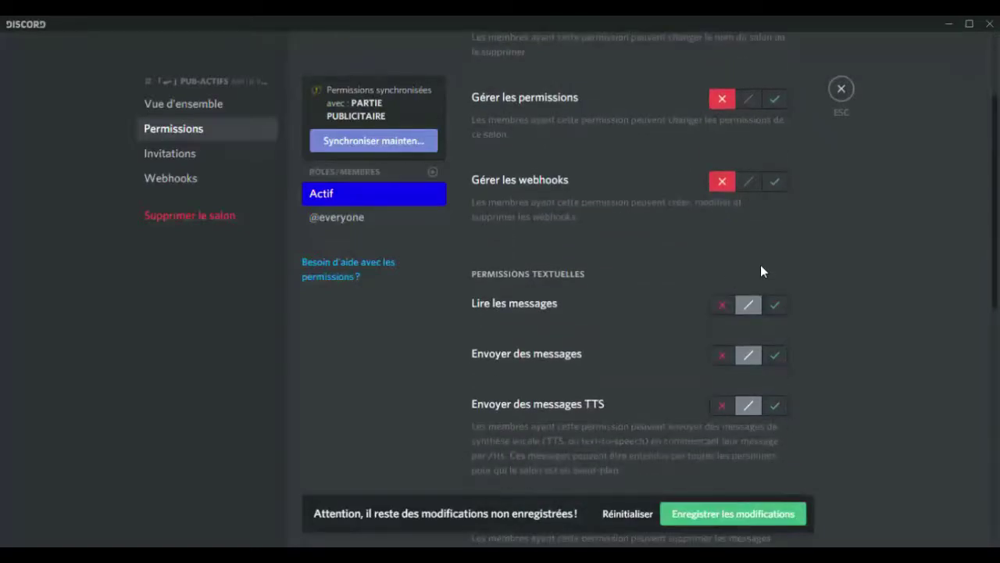
# Allow Actif Lire les messages and Envoyer des messages, and deny Envoyer des messages TTS and Gérer les messages in pub-actifs.
pyautogui.scroll(-3, 789, 311)
pyautogui.click(775, 86)
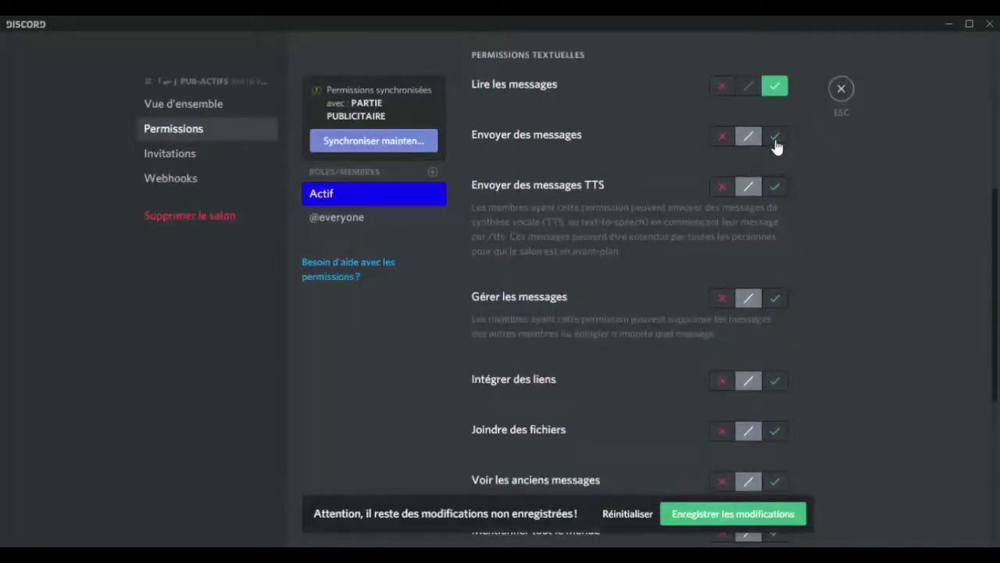
pyautogui.click(775, 136)
pyautogui.click(722, 186)
pyautogui.scroll(-1, 726, 225)
pyautogui.click(722, 225)
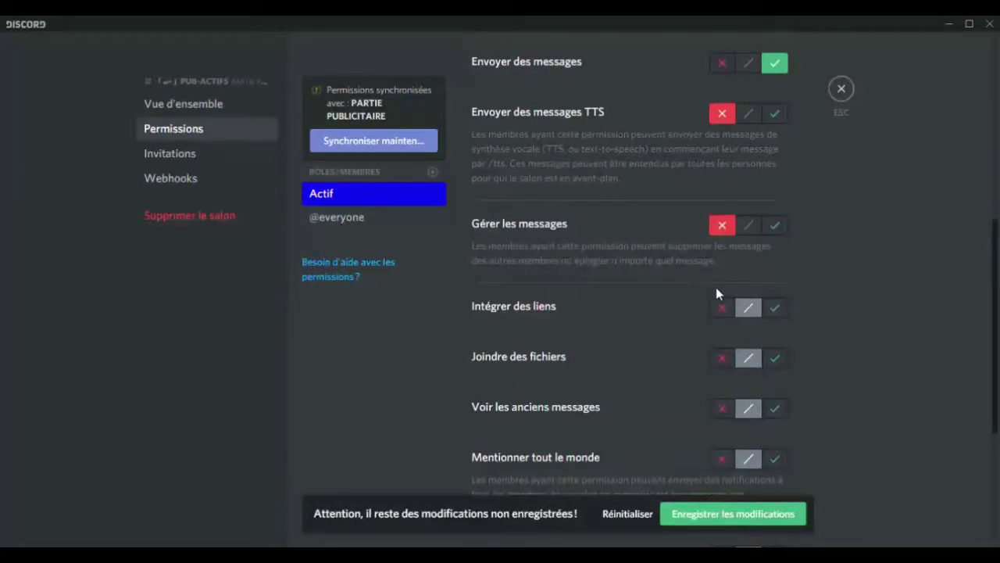
# Allow Actif Intégrer des liens, Joindre des fichiers and Voir les anciens messages, and deny Mentionner tout le monde.
pyautogui.scroll(-2, 716, 293)
pyautogui.click(774, 161)
pyautogui.click(774, 212)
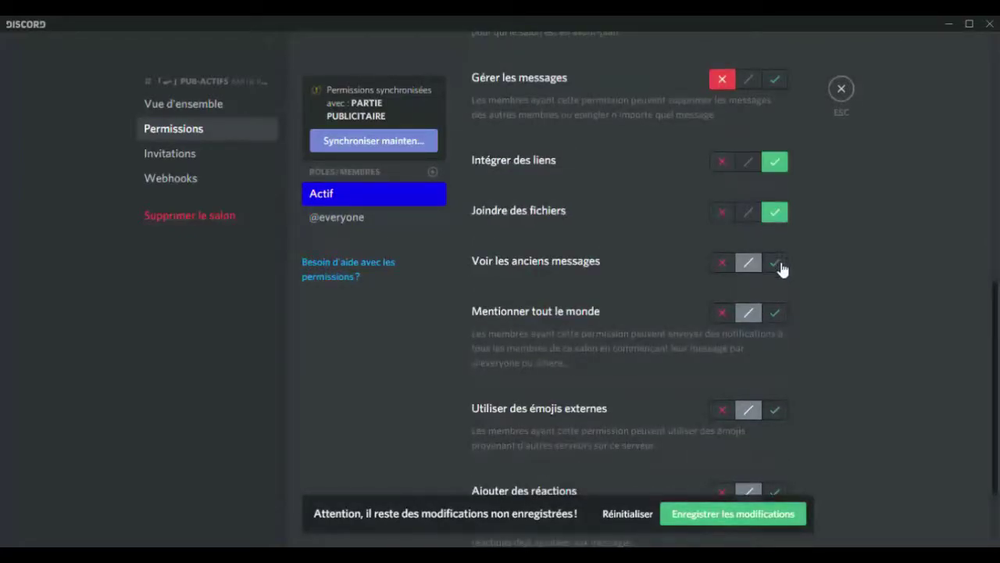
pyautogui.click(775, 263)
pyautogui.click(722, 313)
# Allow Actif Utiliser des émojis externes and Ajouter des réactions, and save the pub-actifs permissions.
pyautogui.scroll(-2, 722, 289)
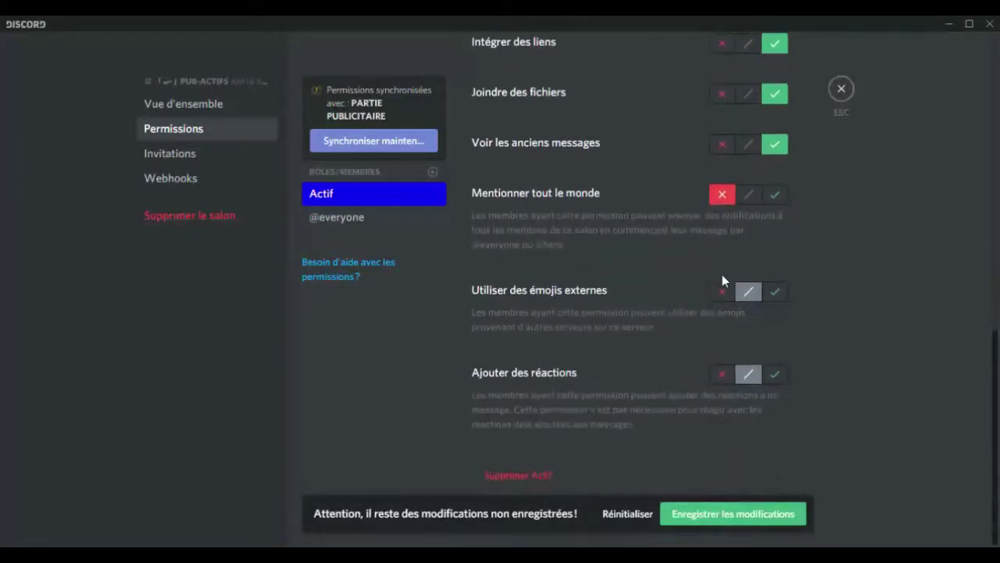
pyautogui.click(775, 291)
pyautogui.click(774, 374)
pyautogui.scroll(5, 757, 356)
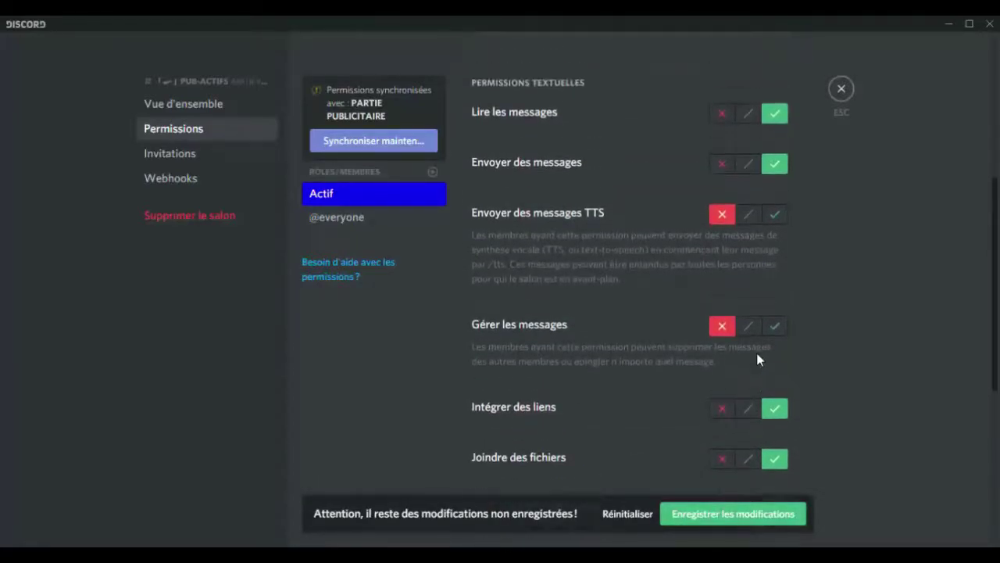
pyautogui.scroll(-1, 756, 352)
pyautogui.click(695, 512)
# Check the Actif general and text permissions in pub-actifs and close the channel settings.
pyautogui.scroll(2, 726, 353)
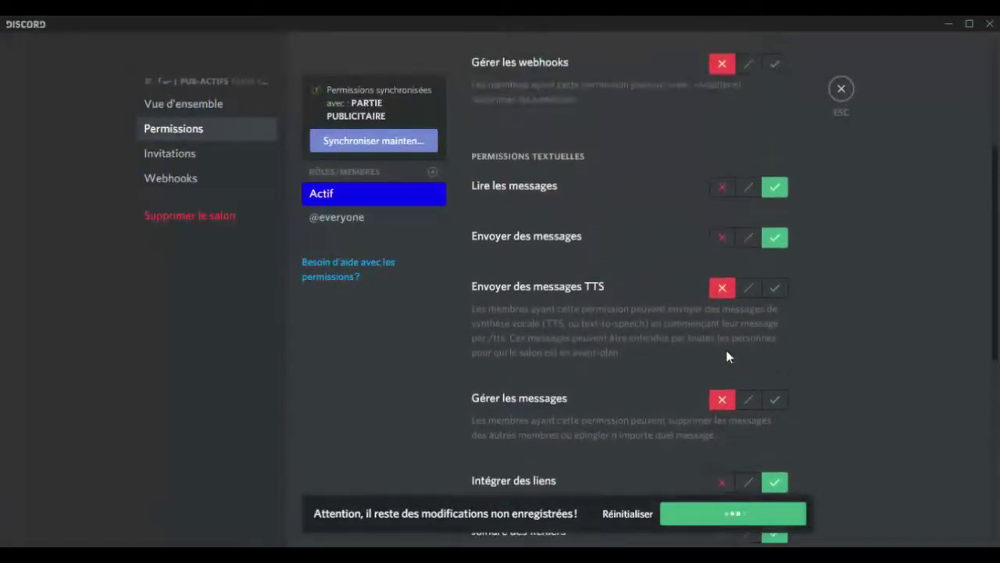
pyautogui.scroll(3, 730, 347)
pyautogui.scroll(-5, 717, 351)
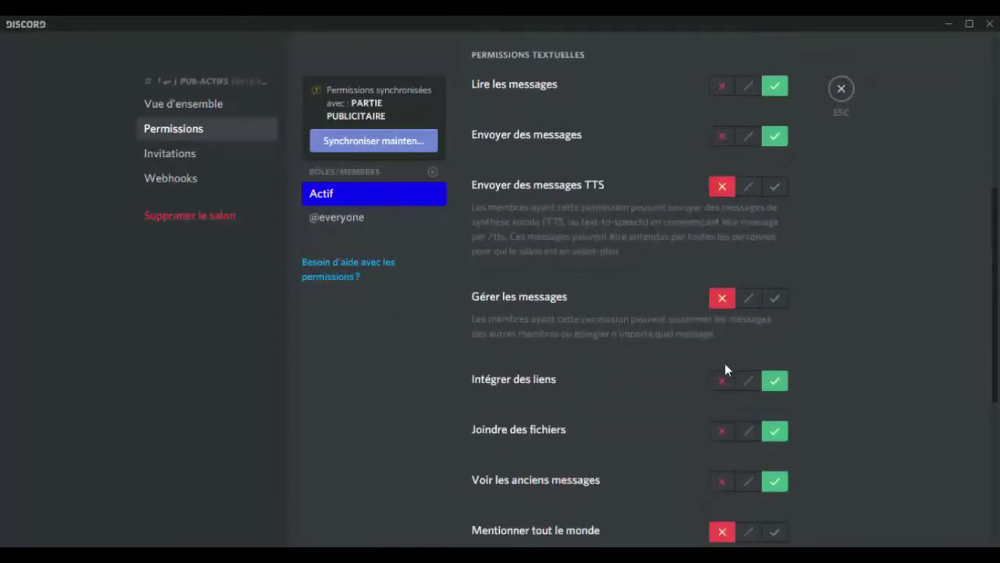
pyautogui.scroll(4, 724, 370)
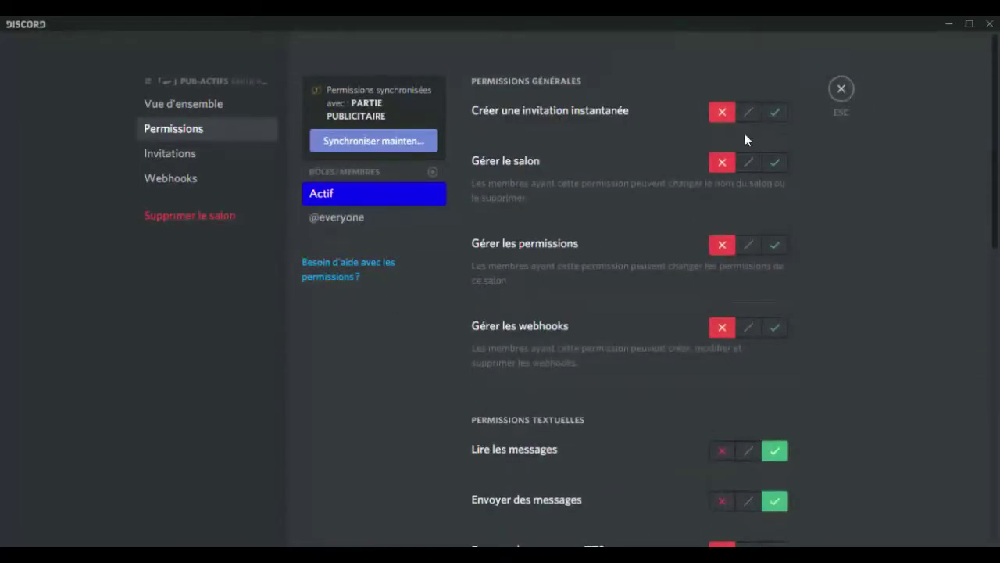
pyautogui.click(841, 90)
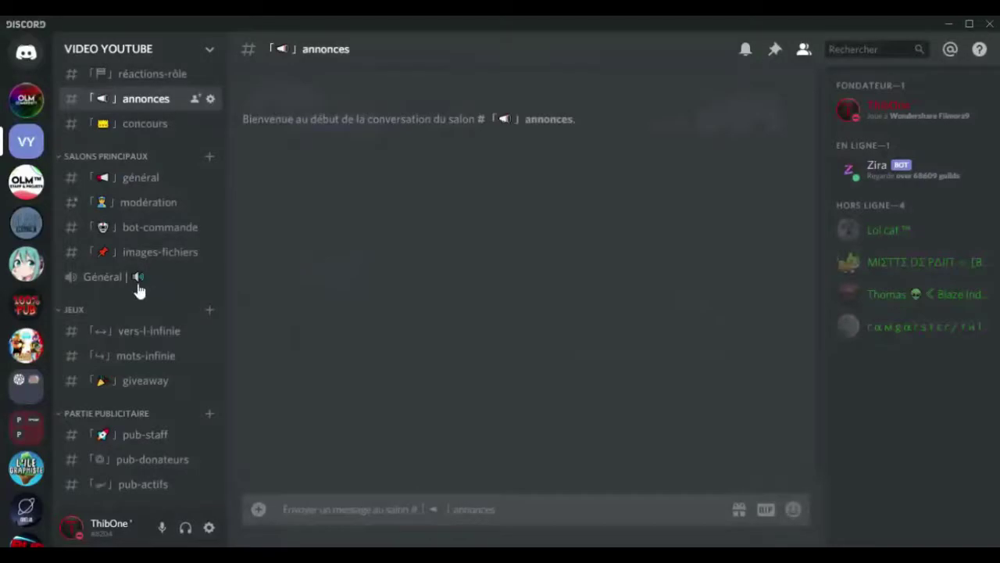
# Open the général channel and review the server's categories and channels from Salons textuels to Partie publicitaire.
pyautogui.click(129, 177)
pyautogui.scroll(2, 129, 177)
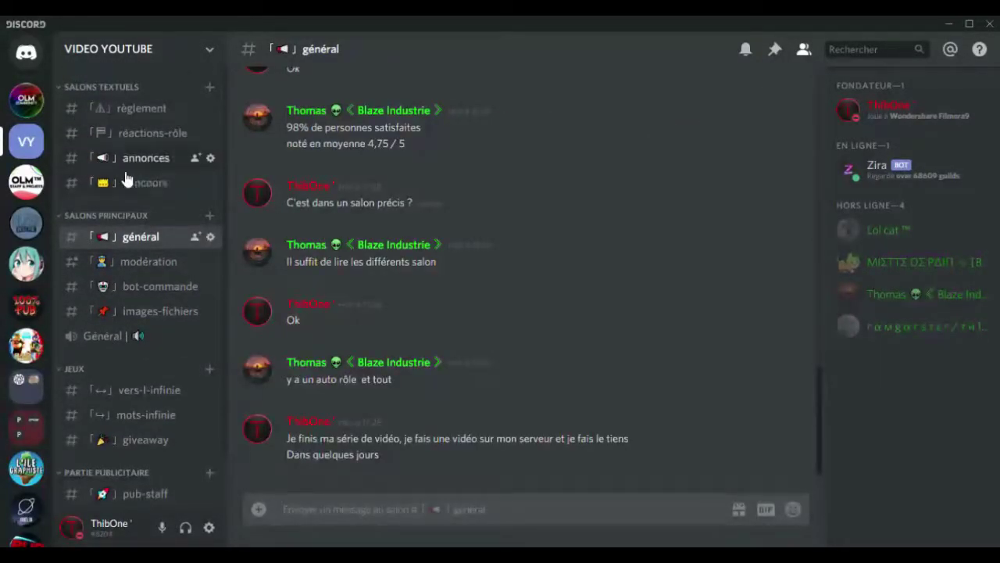
pyautogui.scroll(-1, 118, 183)
pyautogui.scroll(1, 119, 183)
pyautogui.scroll(-1, 119, 184)
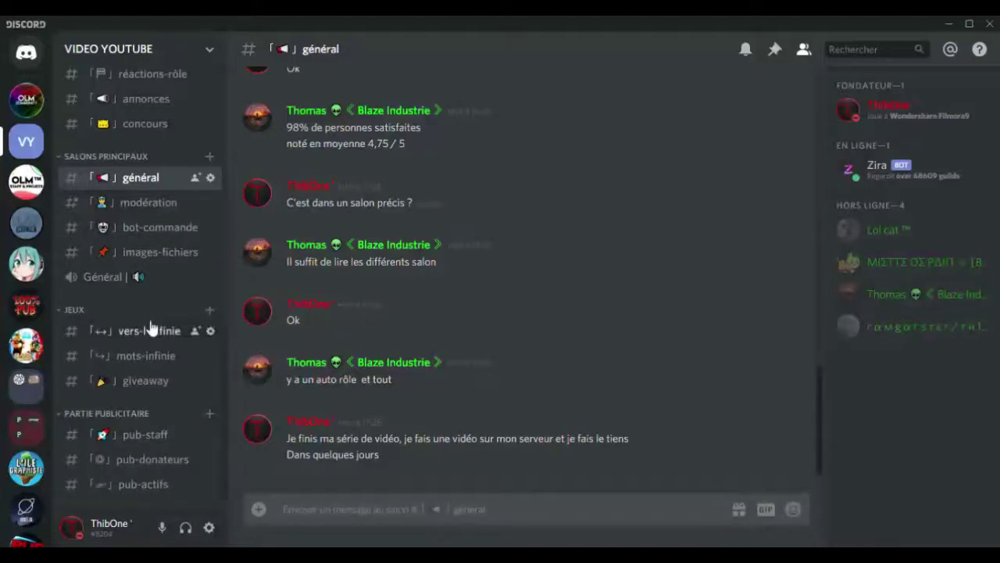
pyautogui.scroll(2, 159, 317)
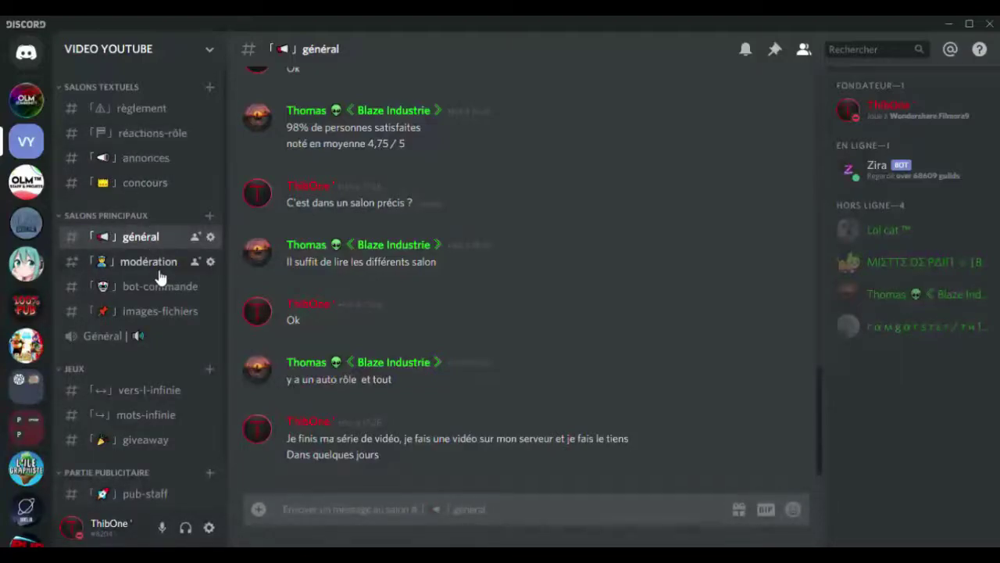
# Examine the channel organisation of the OLM Community server as an example, and return to the VIDEO YOUTUBE server.
pyautogui.click(31, 108)
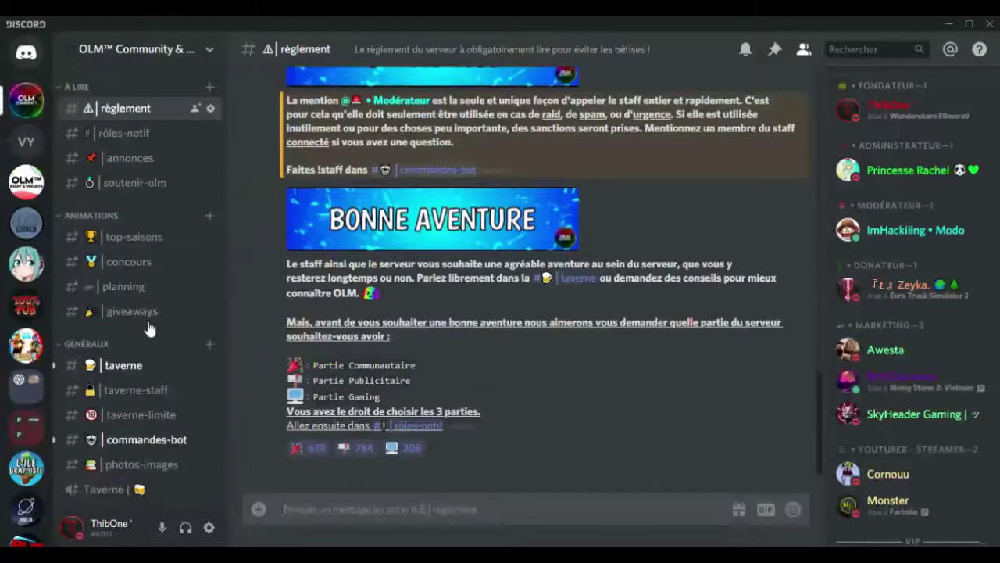
pyautogui.scroll(-10, 173, 196)
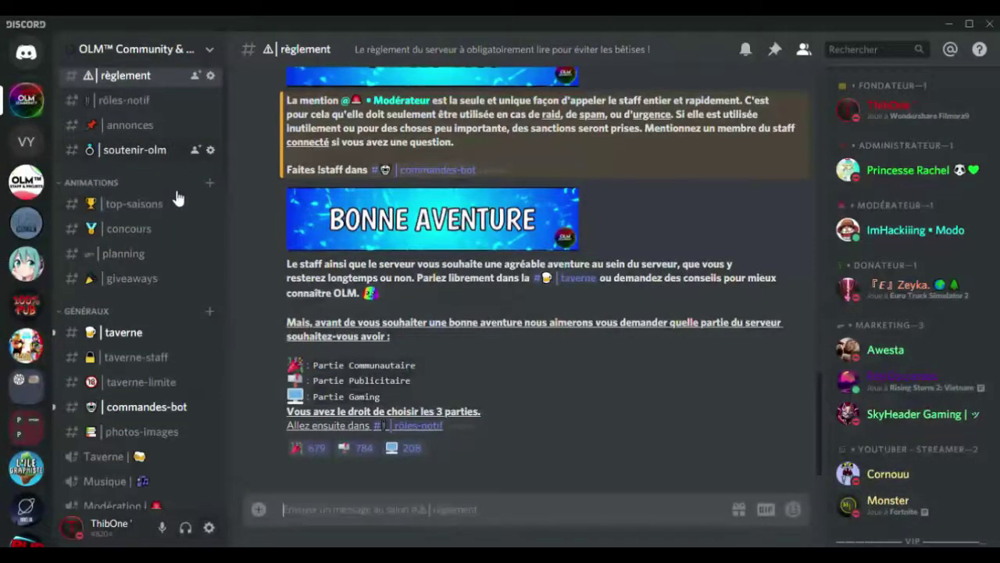
pyautogui.scroll(-15, 173, 194)
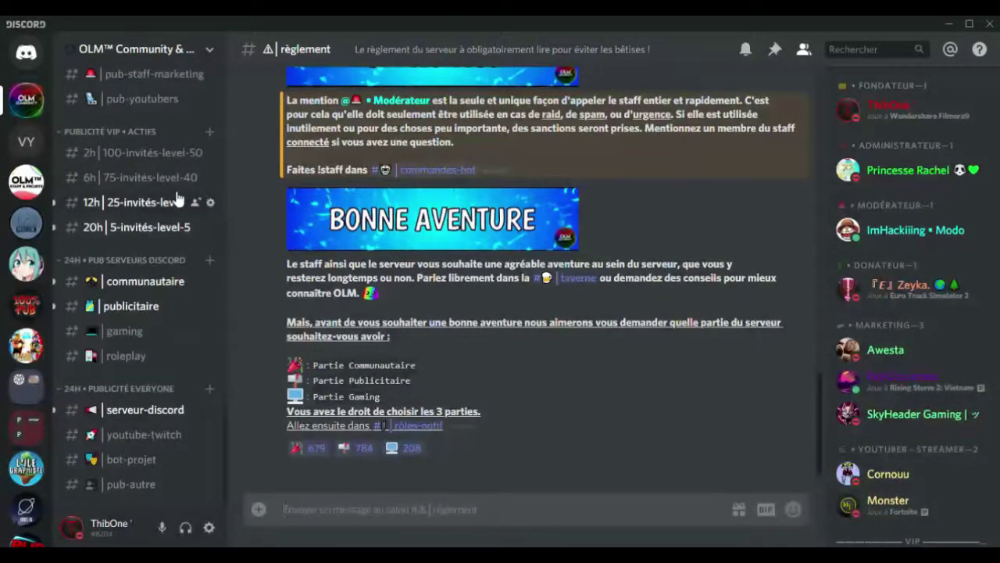
pyautogui.scroll(10, 172, 191)
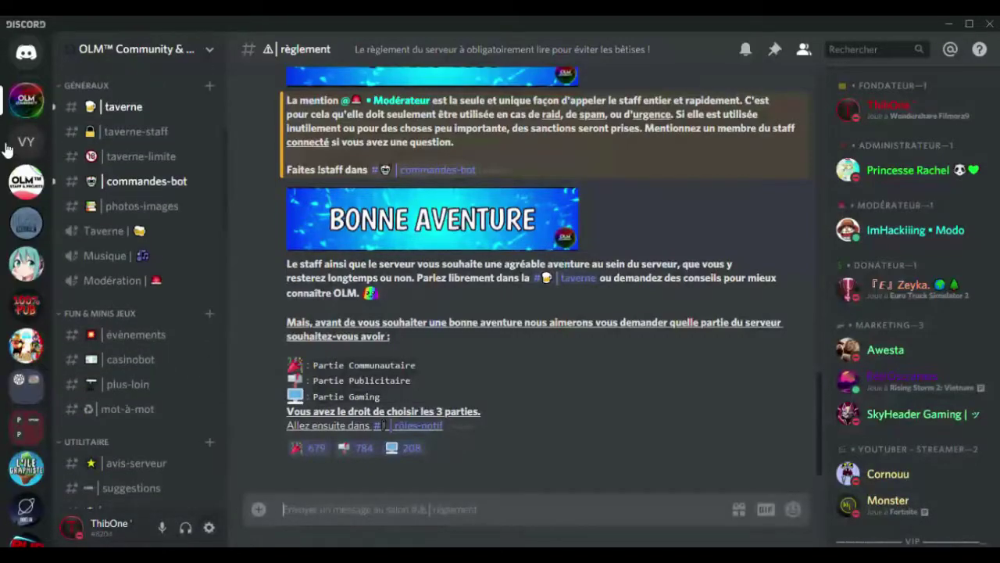
pyautogui.click(27, 143)
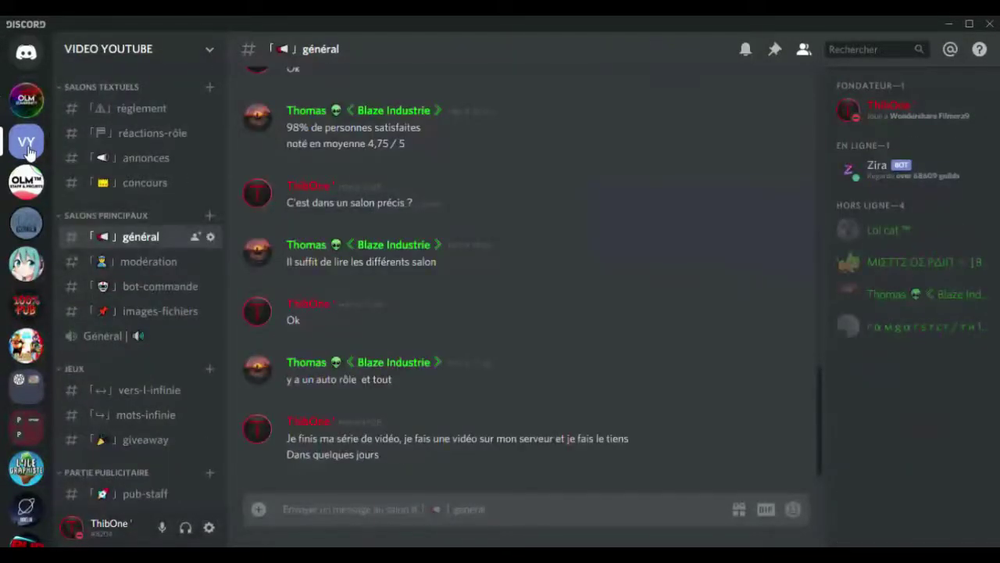